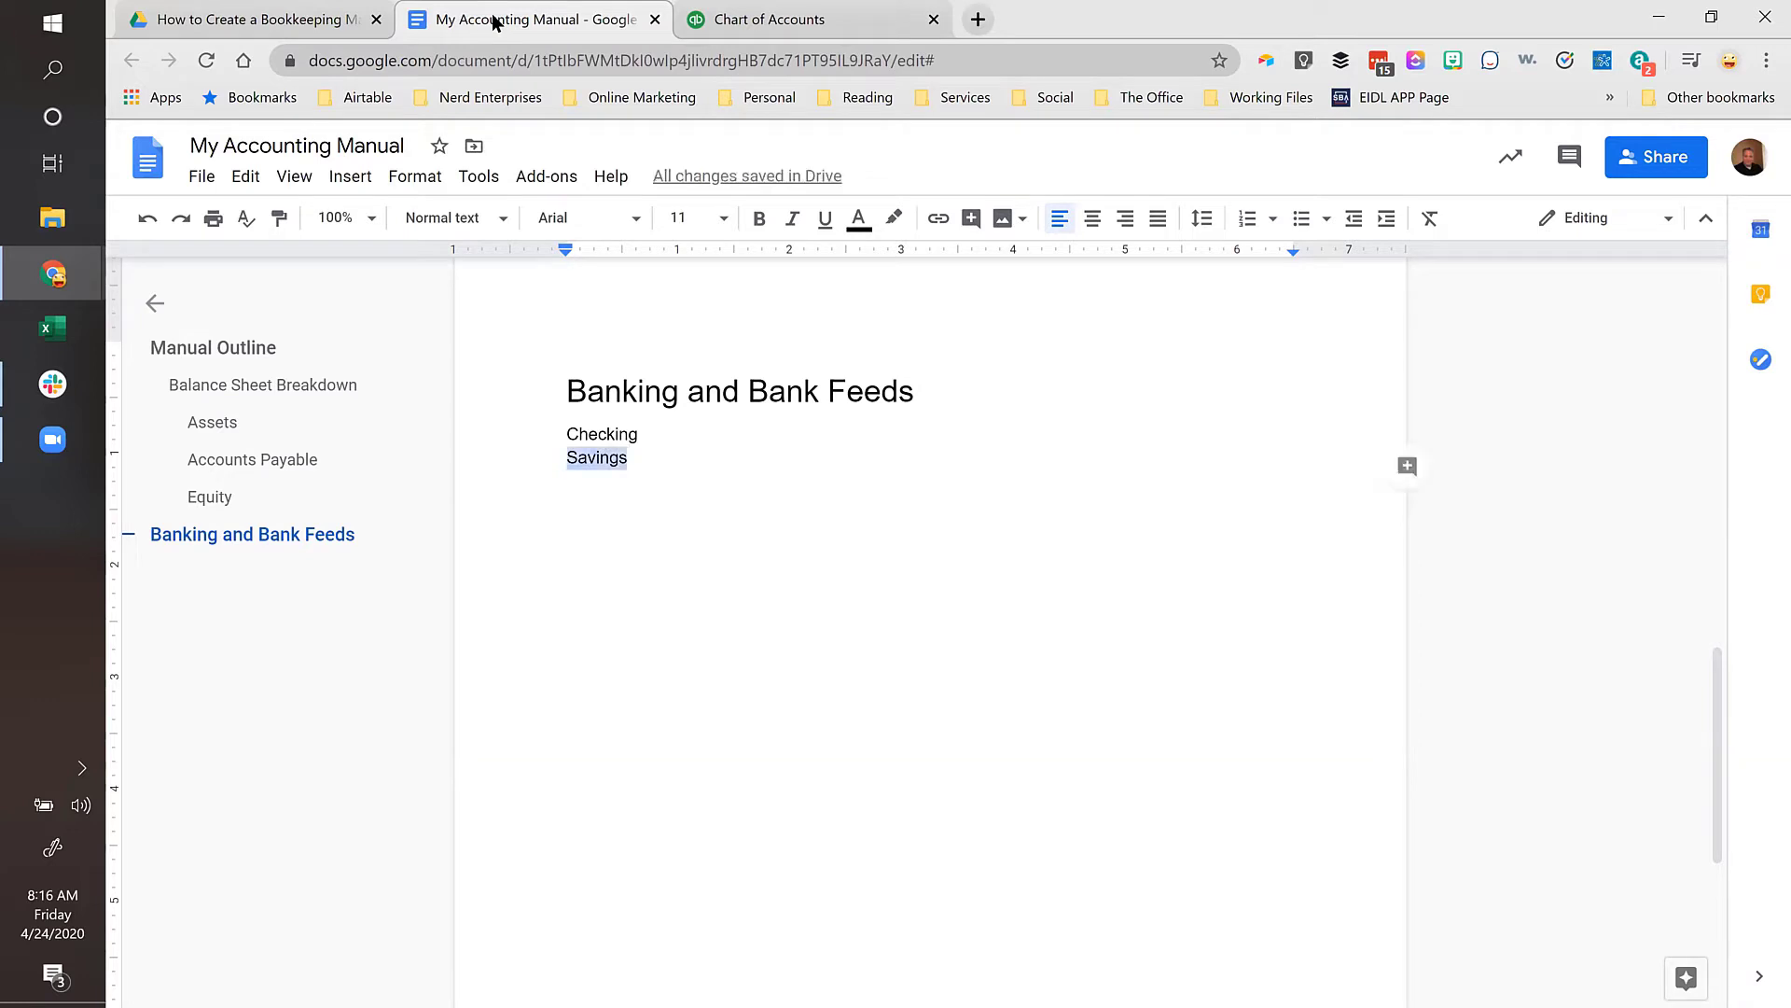
- Try formatting the Checking and Savings lines under Banking and Bank Feeds as a bulleted list
key("shift+Up")
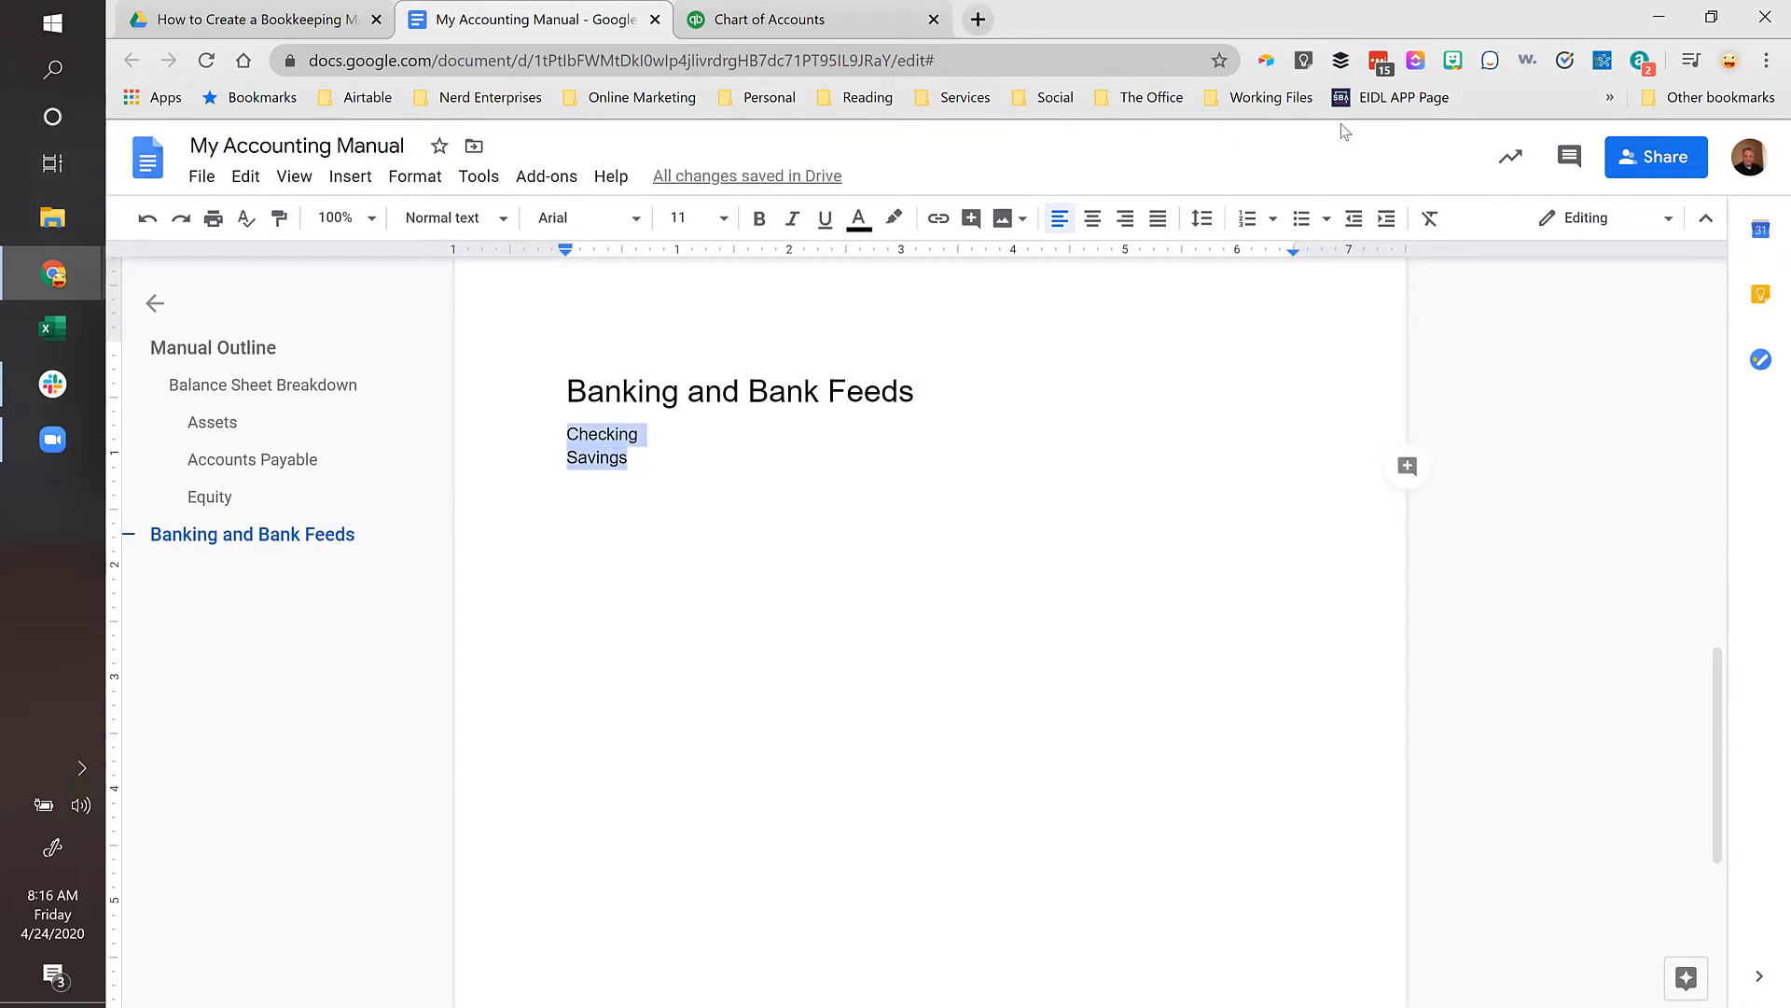
left_click(1301, 219)
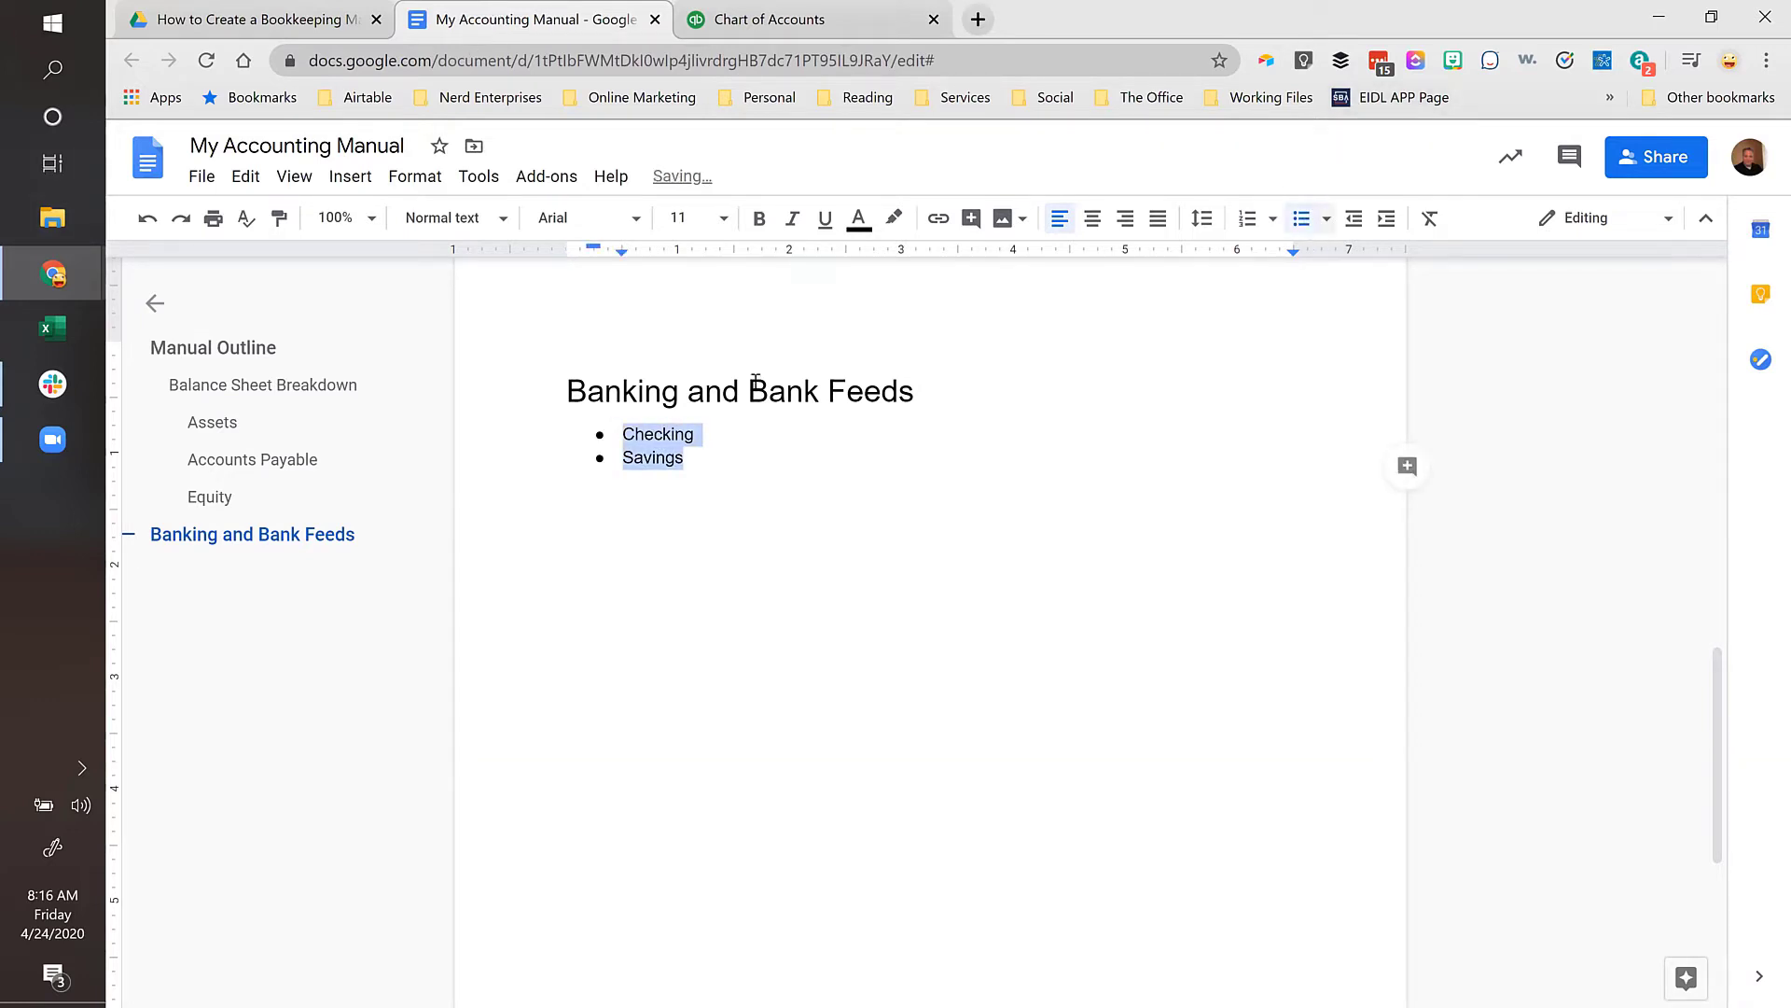
left_click(705, 467)
key("ctrl+z")
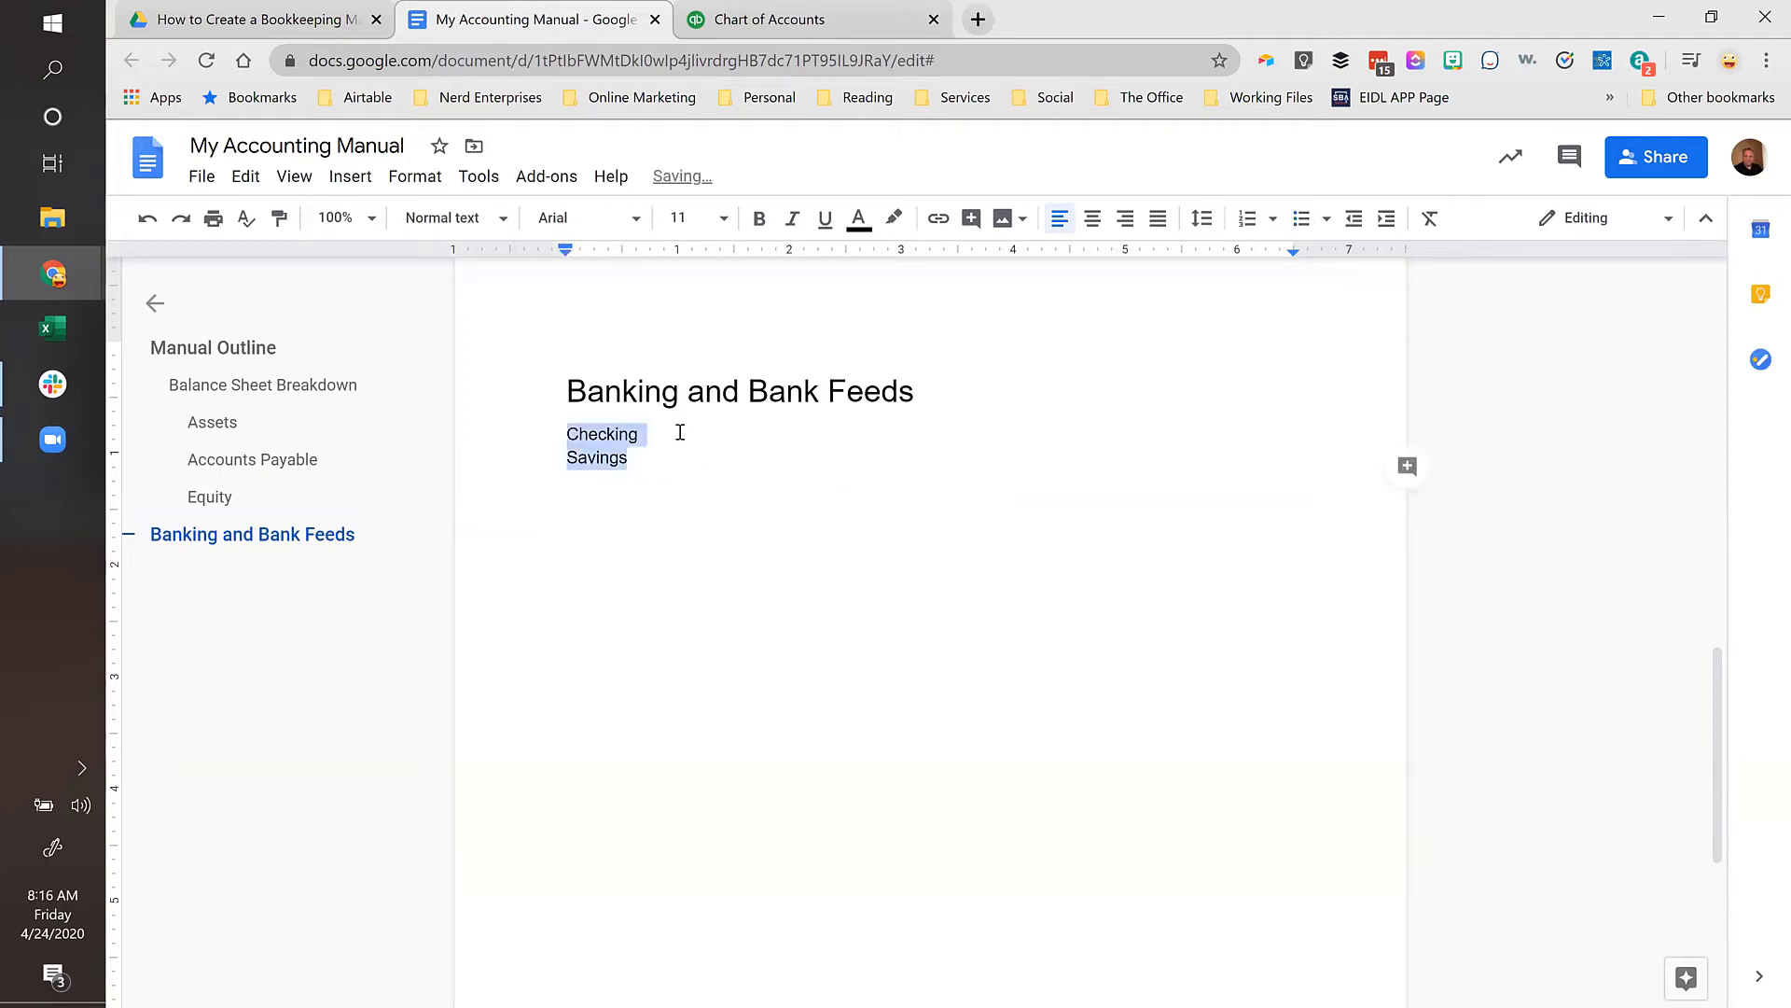
- Insert one blank line between Checking and Savings under the Banking and Bank Feeds heading
left_click(678, 431)
key("Return")
key("Return")
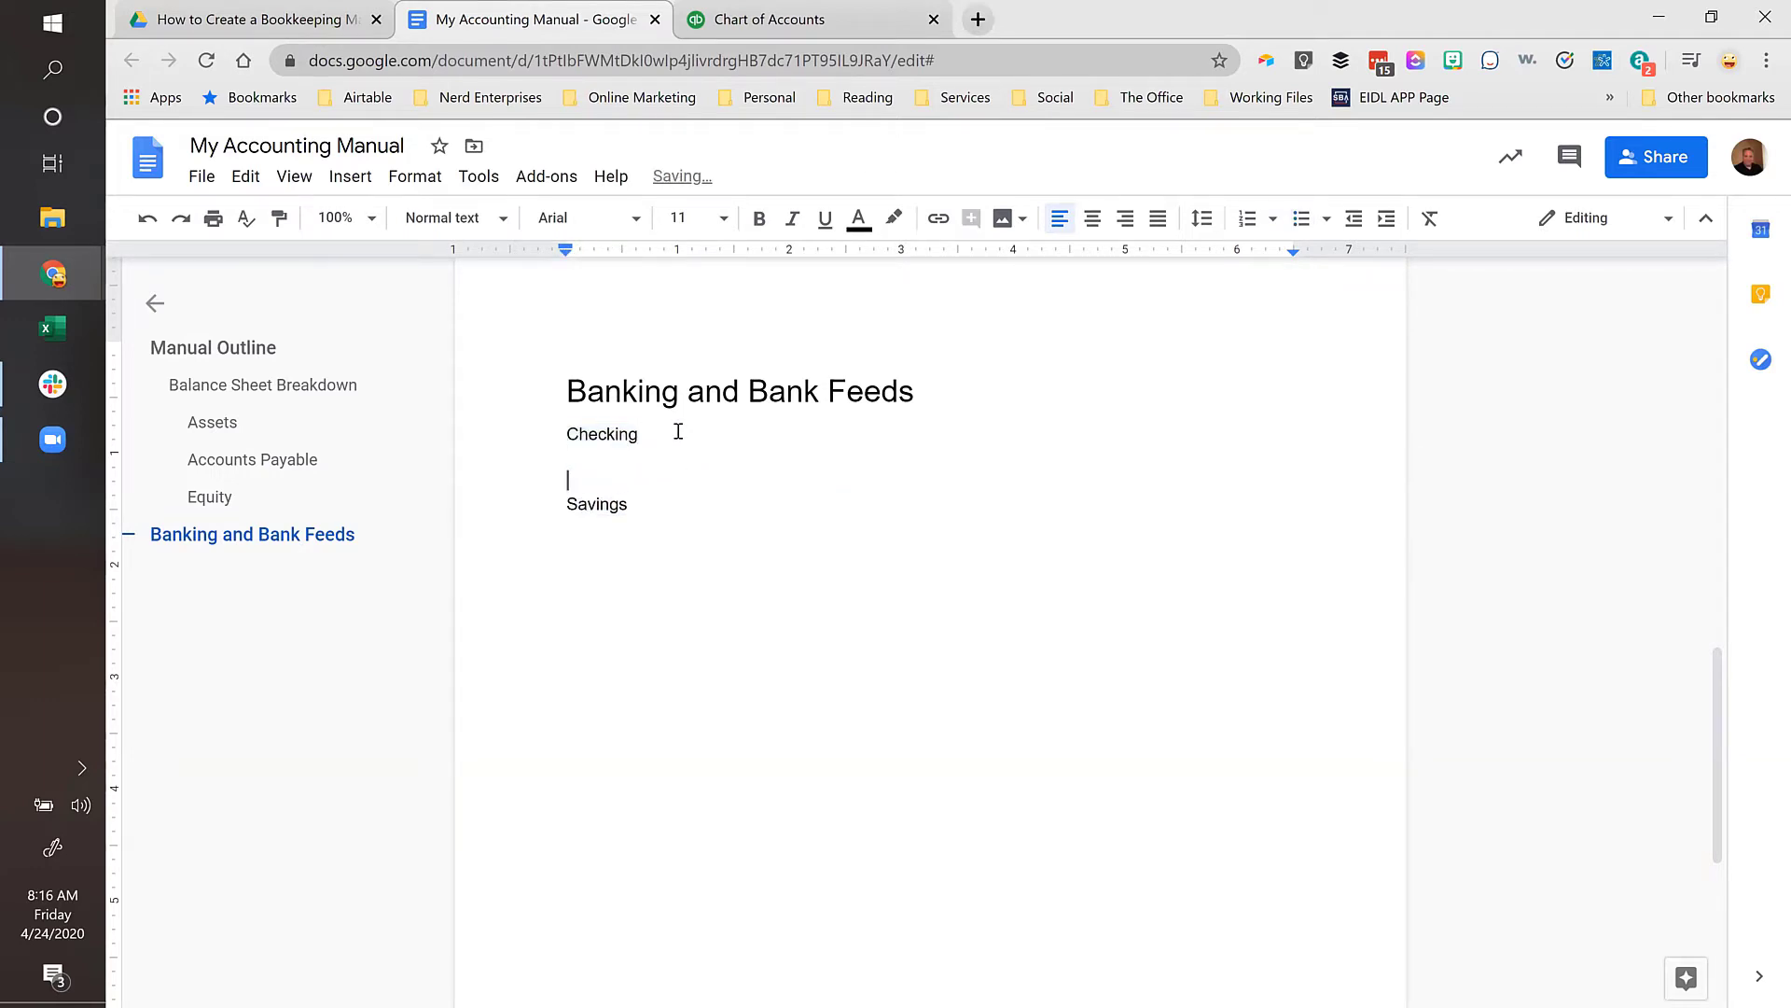
key("BackSpace")
- Format the Checking line under Banking and Bank Feeds as Heading 2
key("Up")
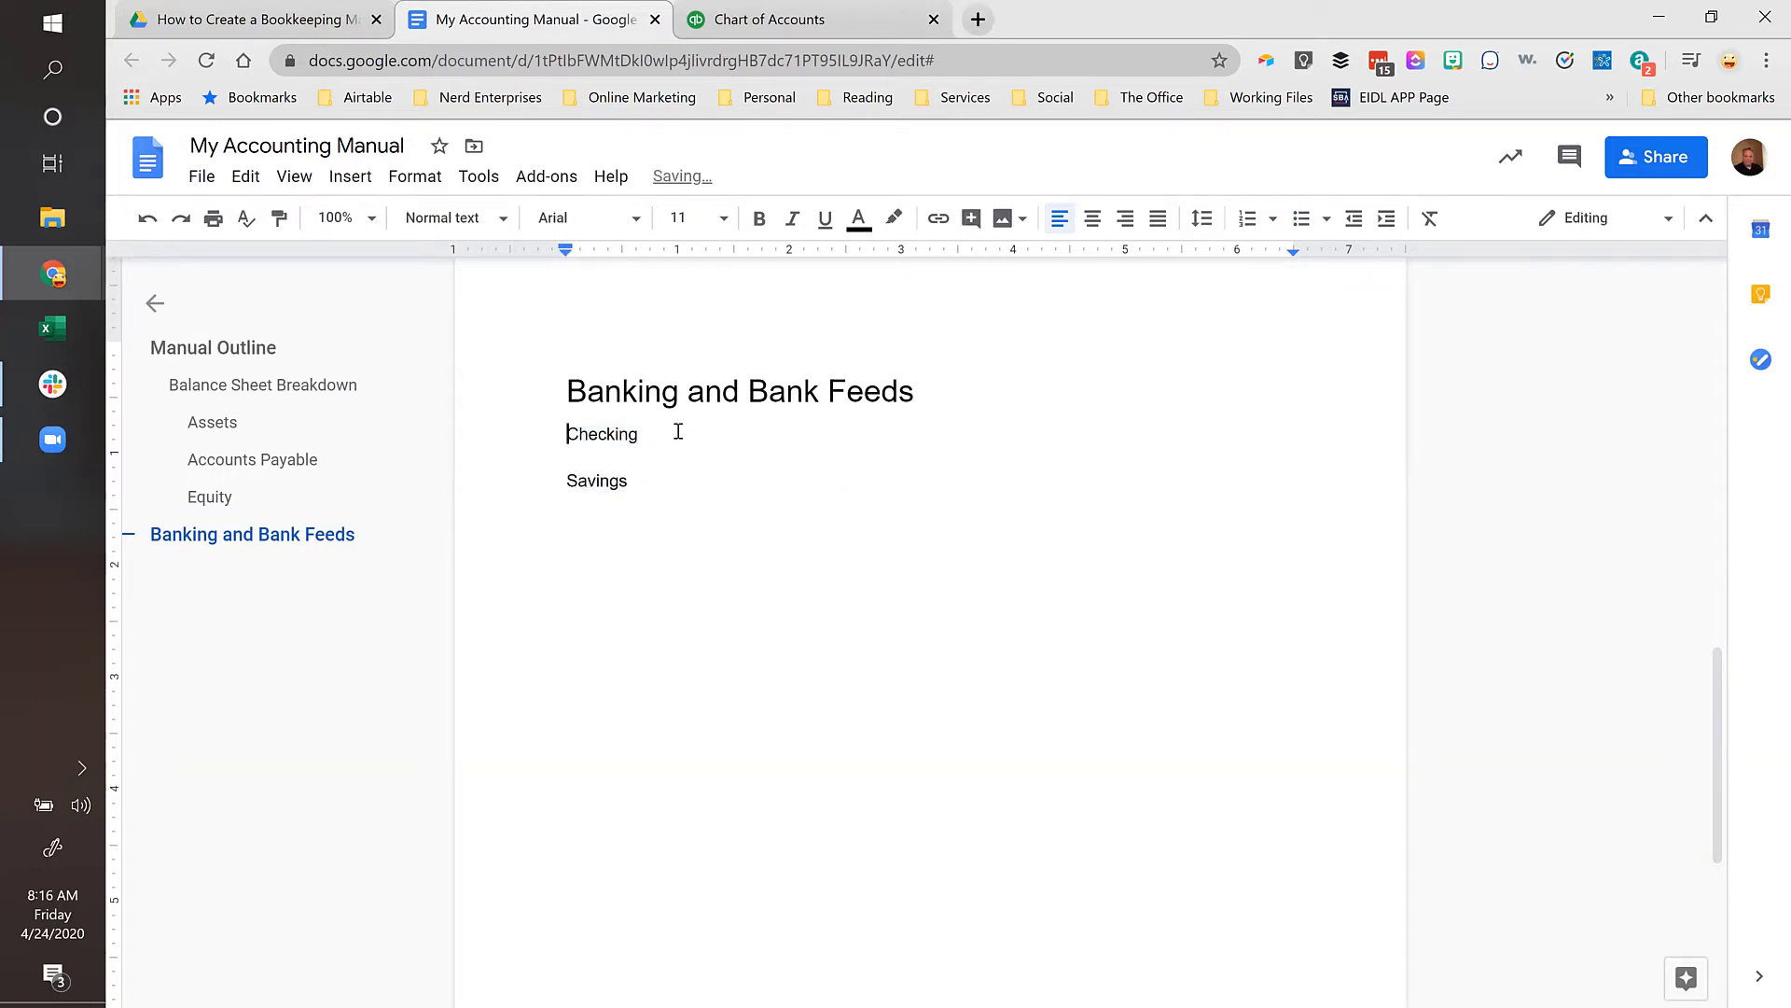
key("shift+End")
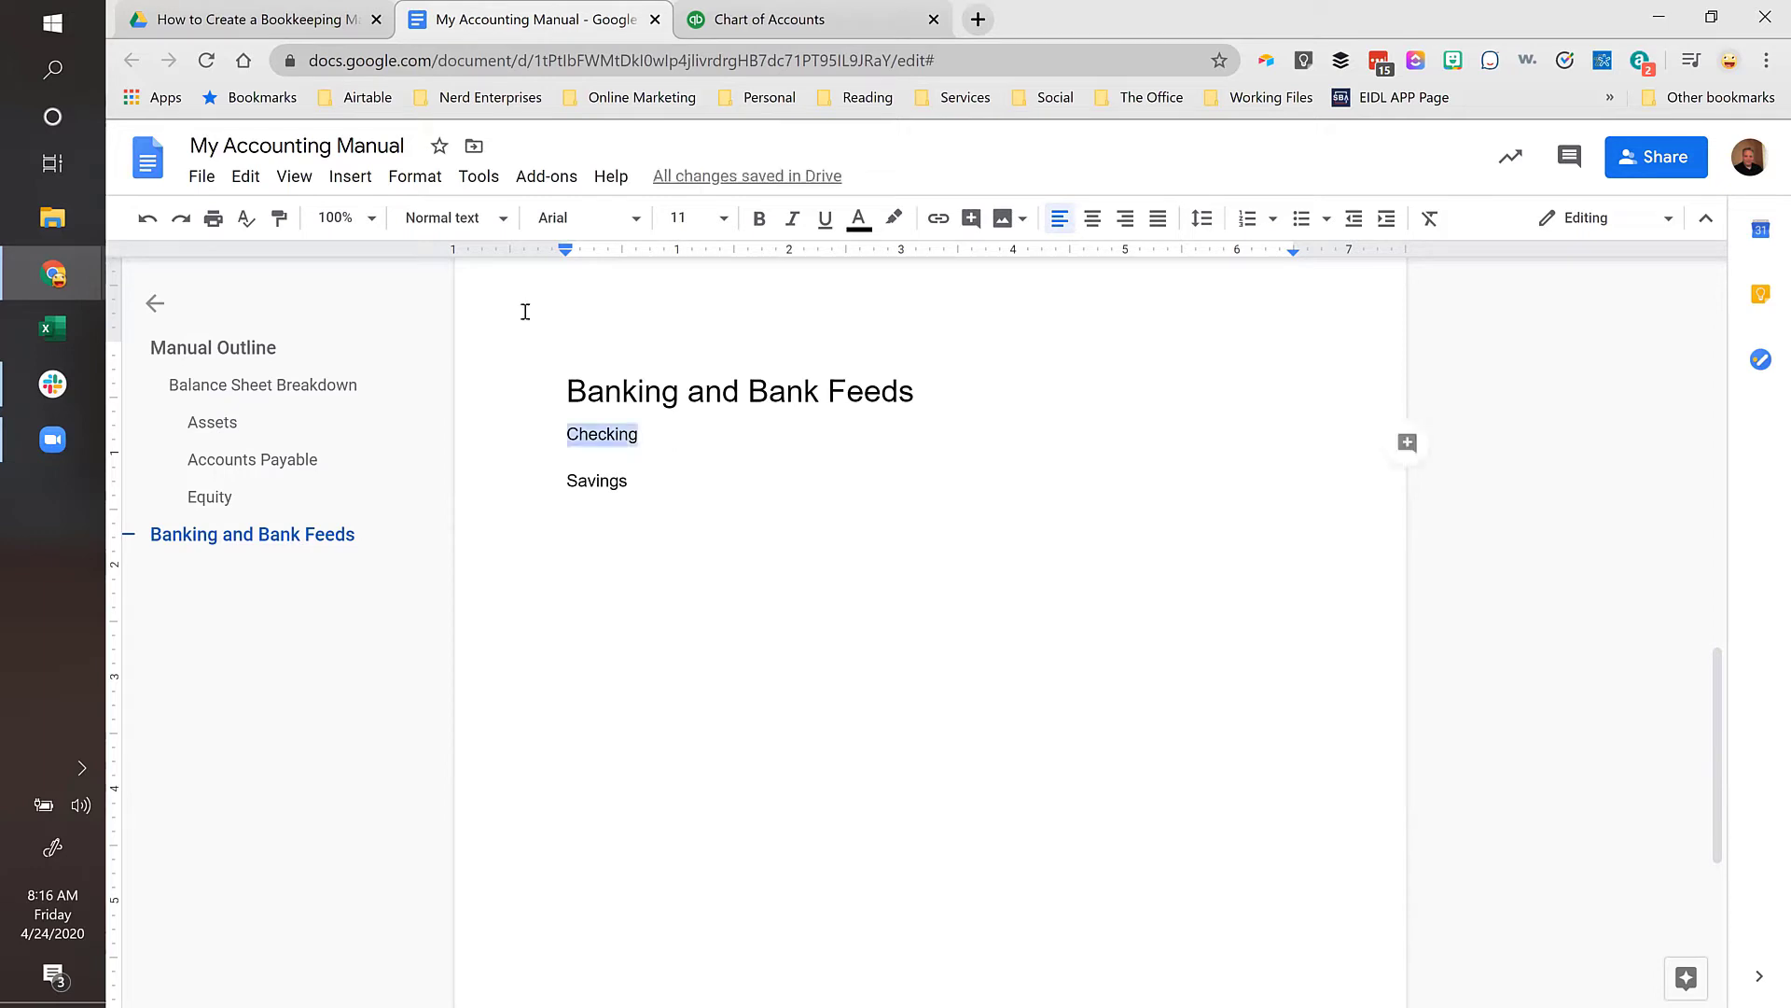
left_click(467, 218)
left_click(470, 559)
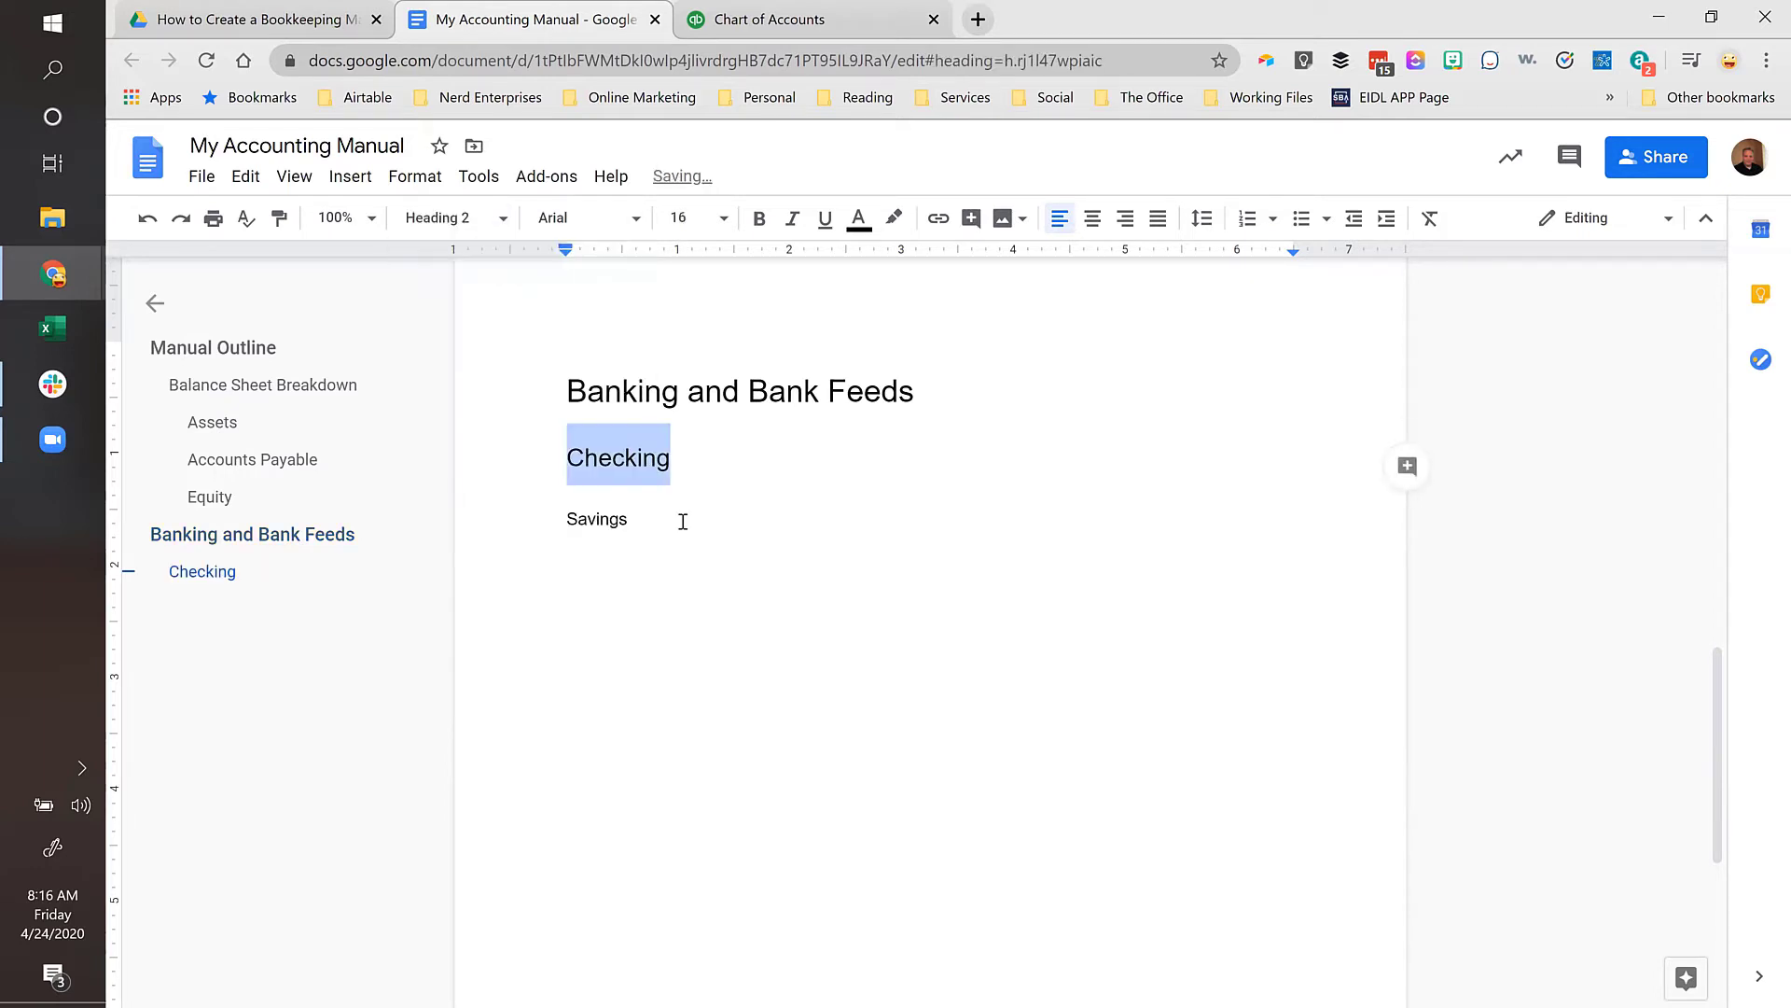
- Format the Savings line as Heading 2 and add an empty line directly below the Checking heading
left_click(683, 521)
key("shift+Home")
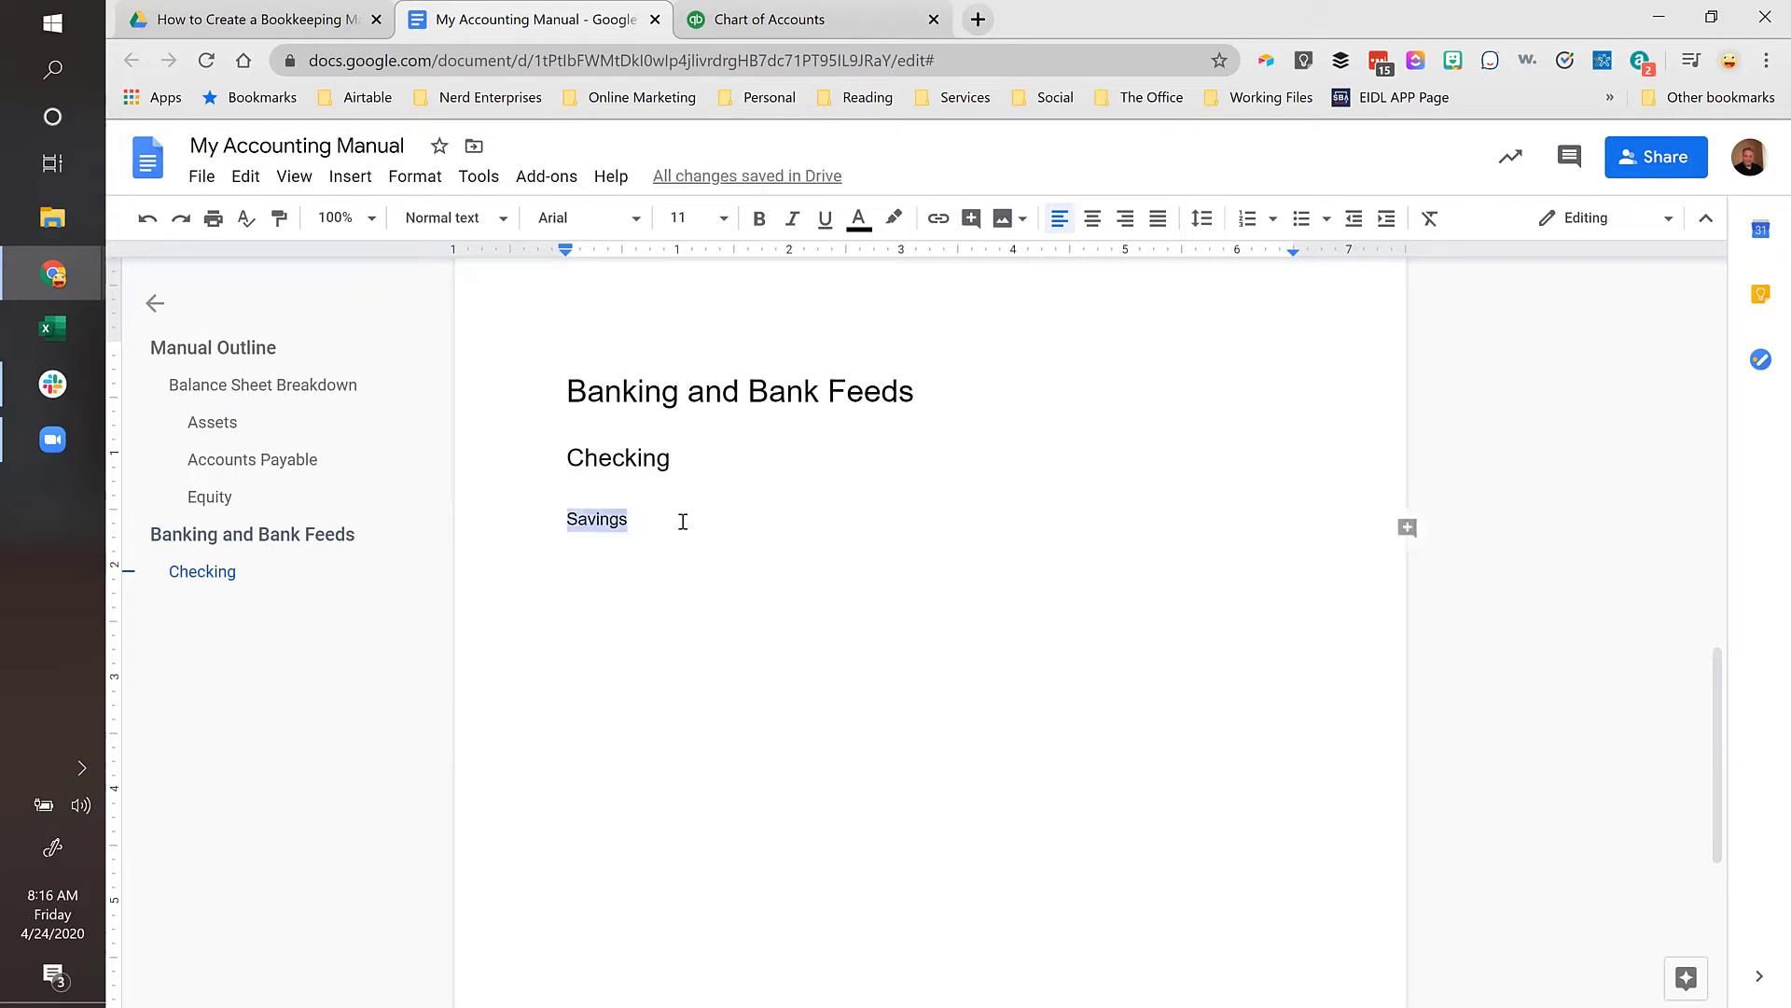
left_click(418, 219)
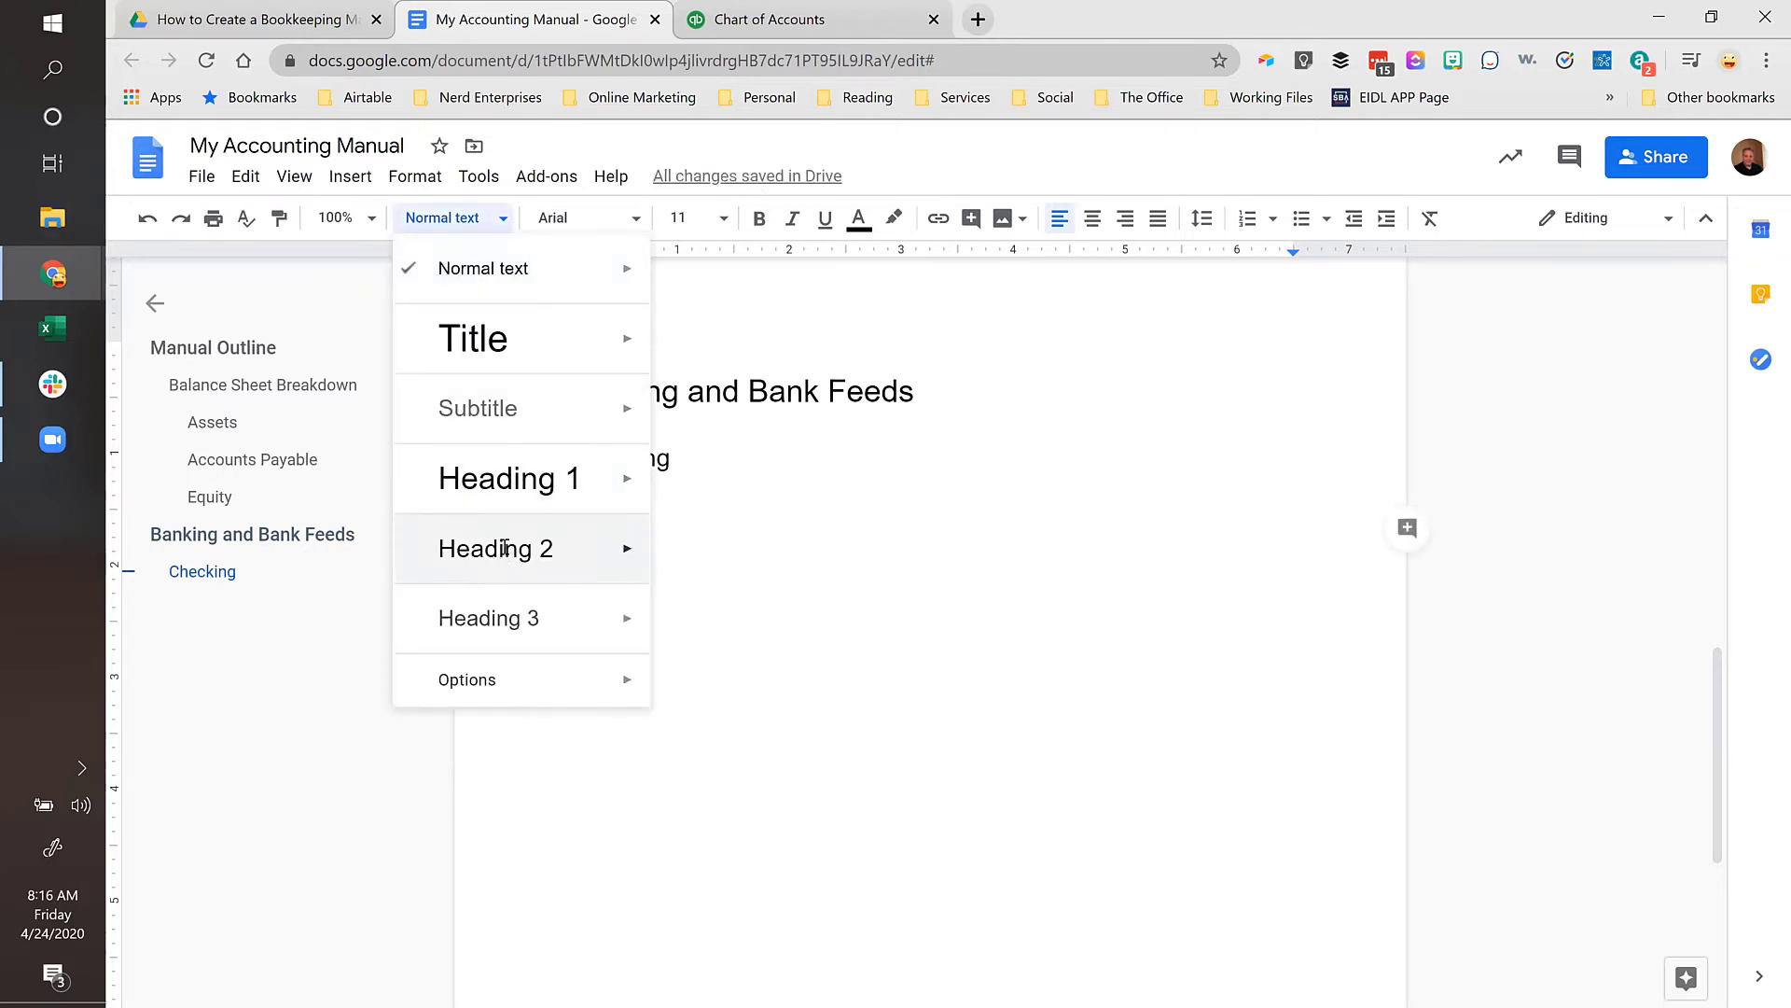
left_click(504, 552)
left_click(683, 462)
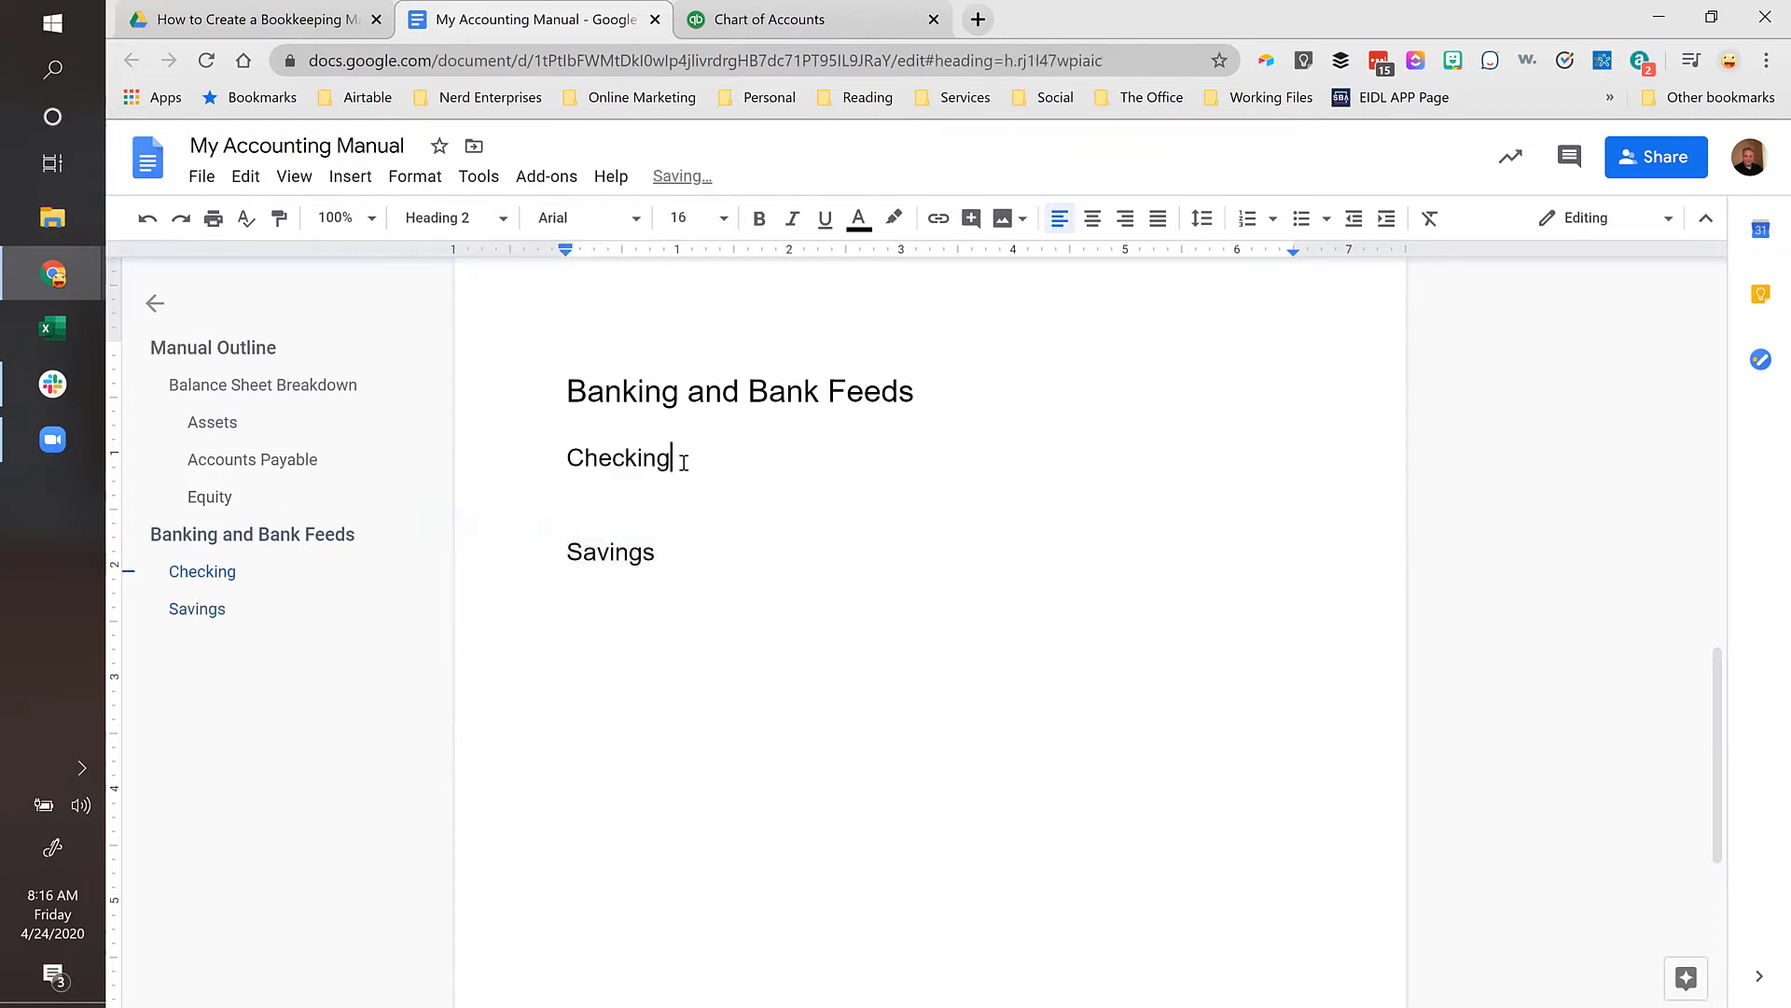
key("Return")
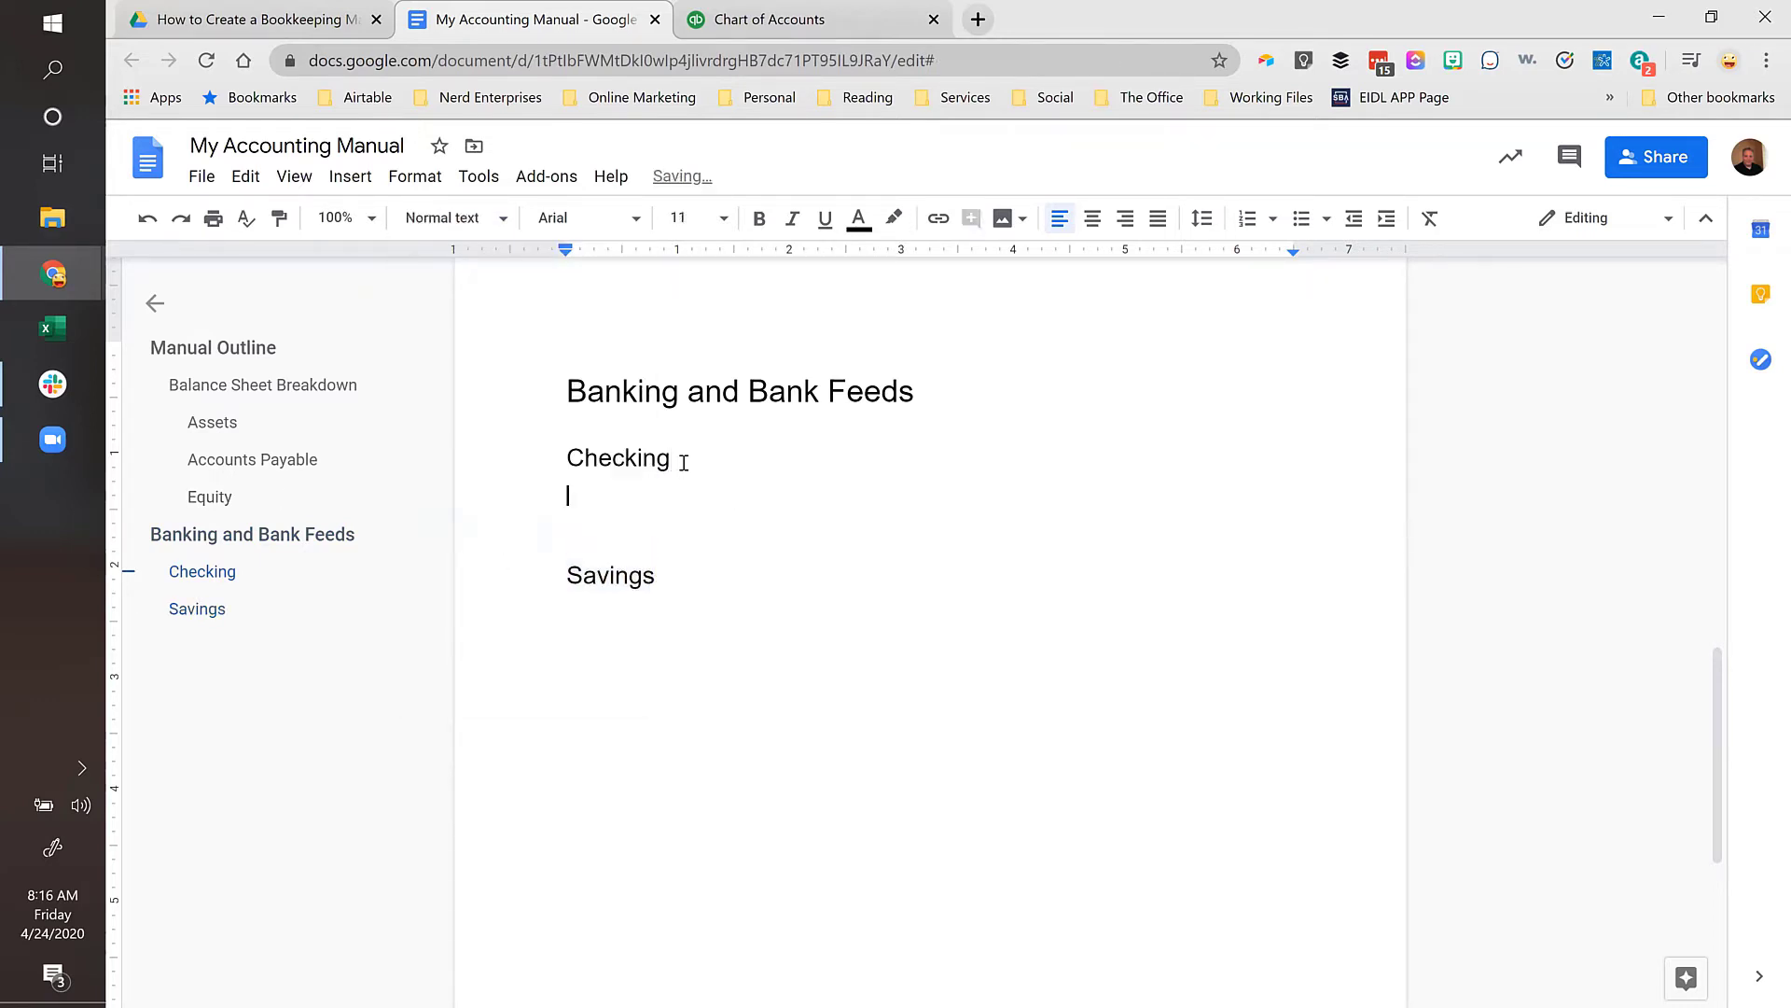
- Switch to QuickBooks and open the Banking page with the bank and credit card accounts
left_click(809, 7)
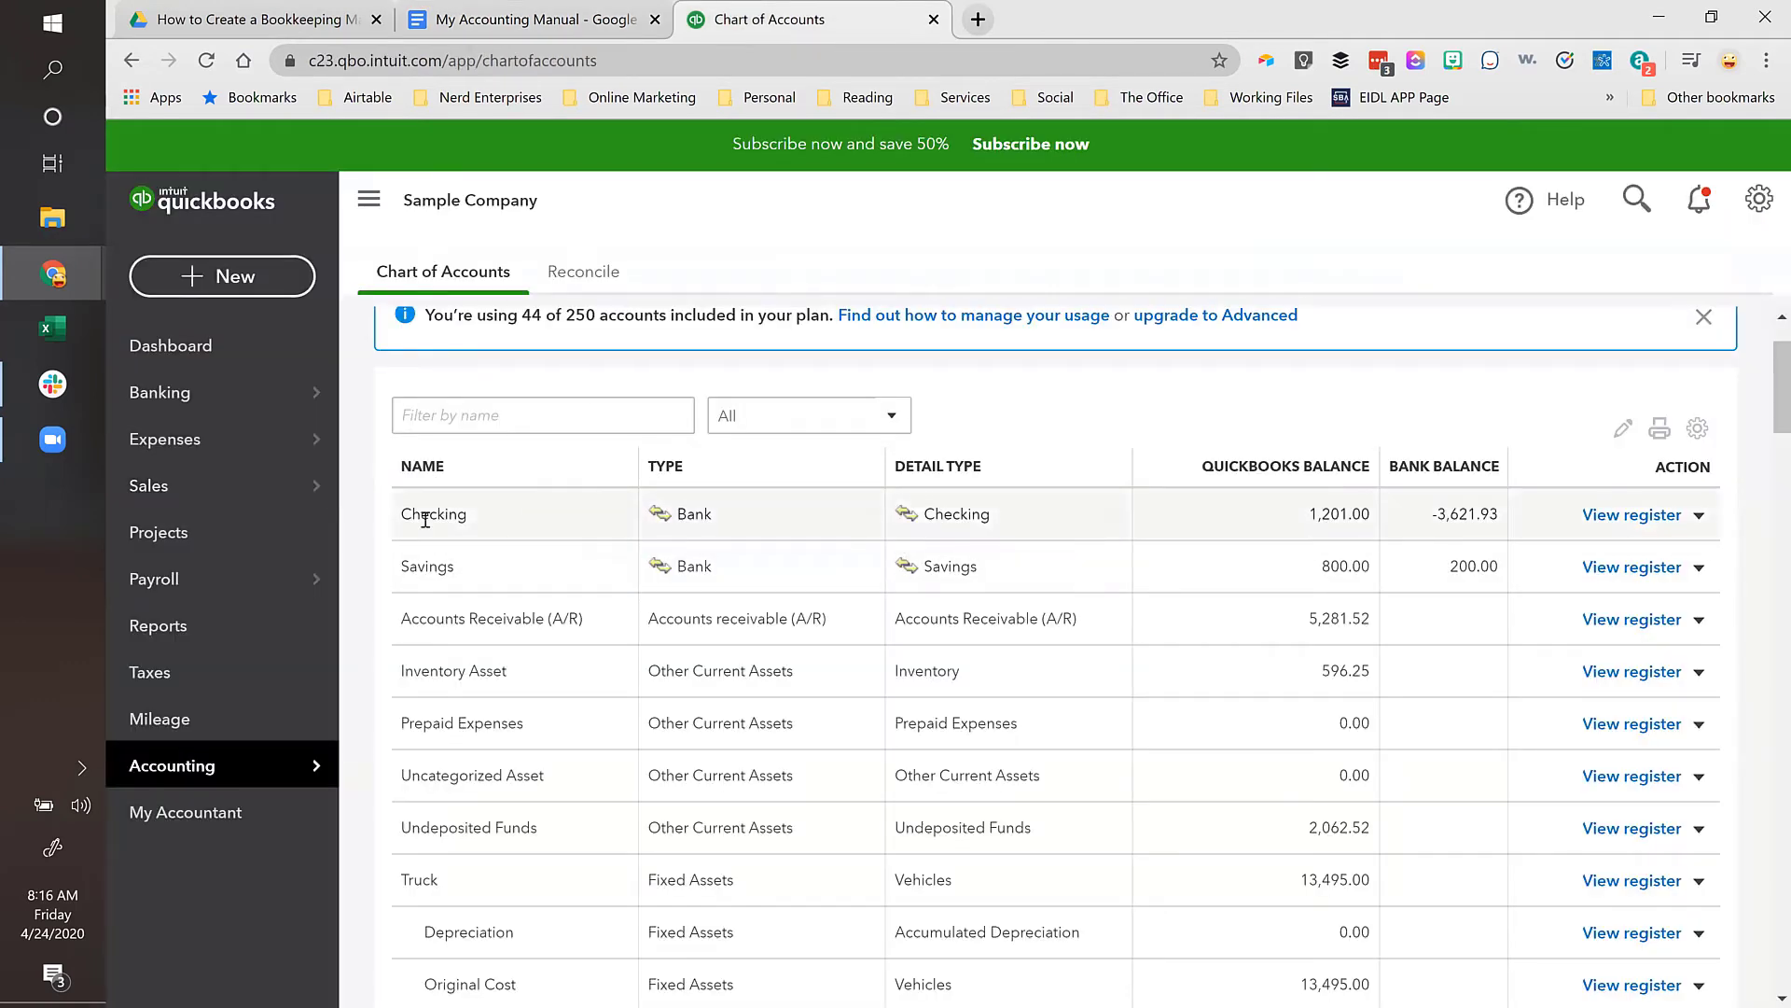
left_click(177, 394)
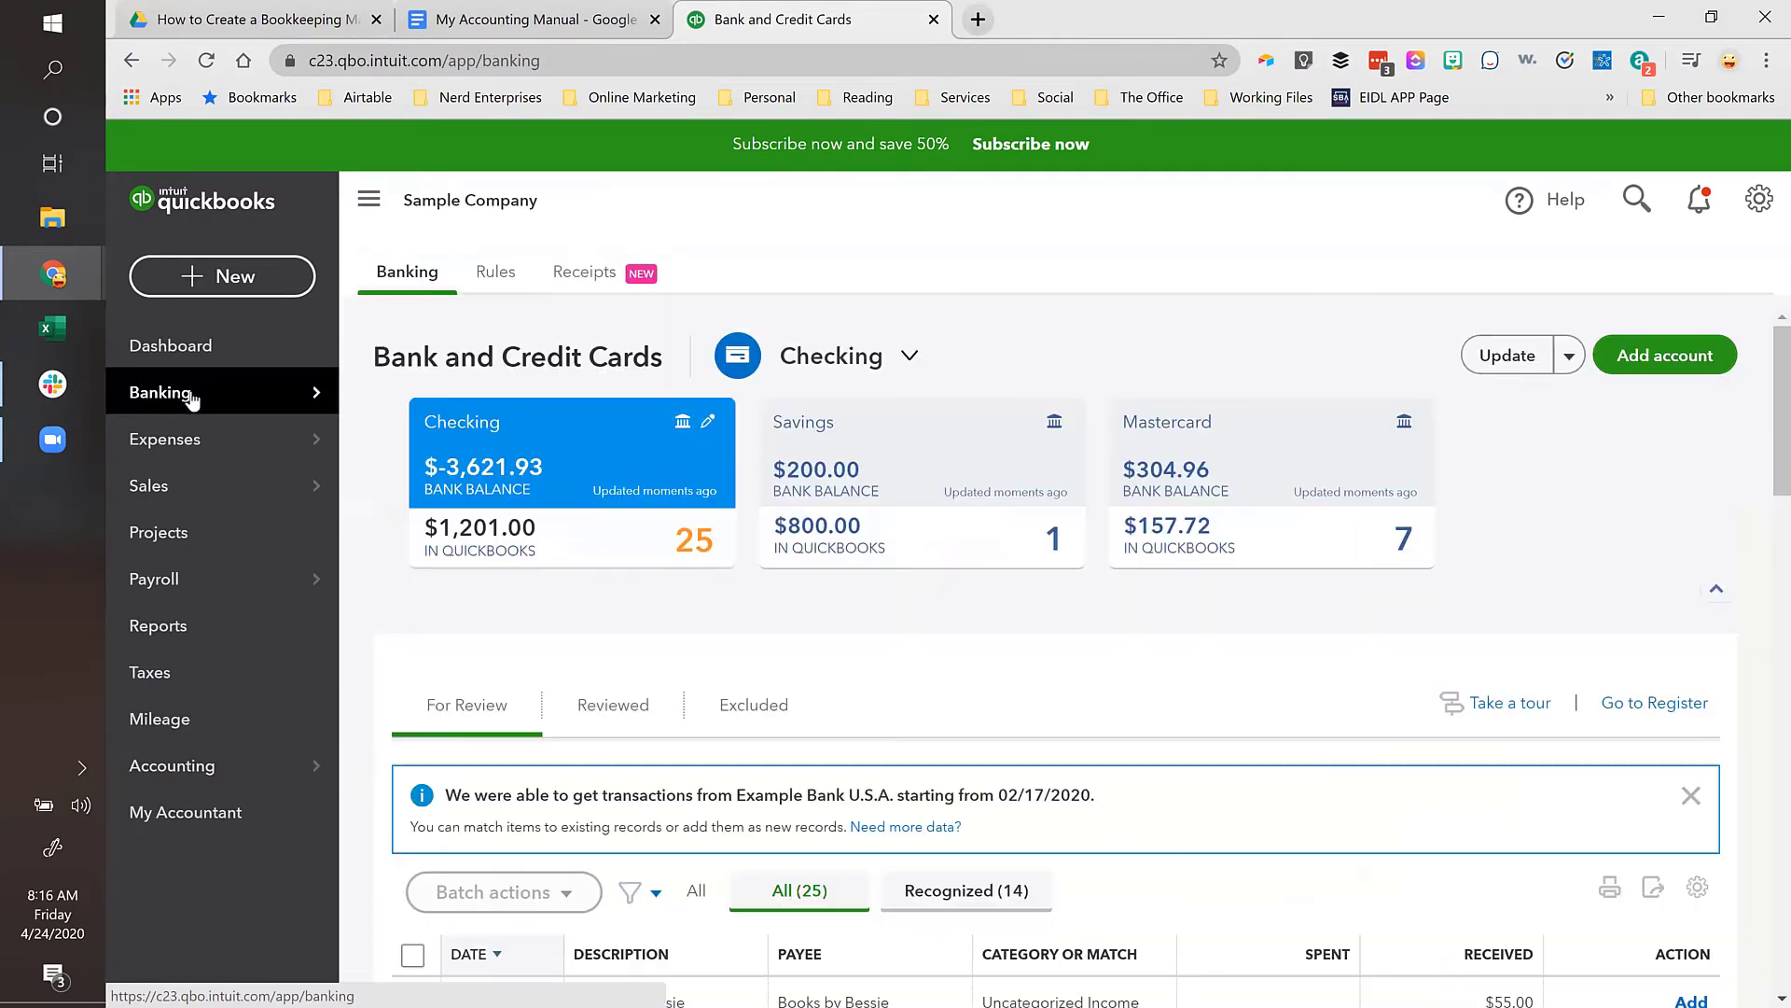
scroll(1026, 625, "down", 1)
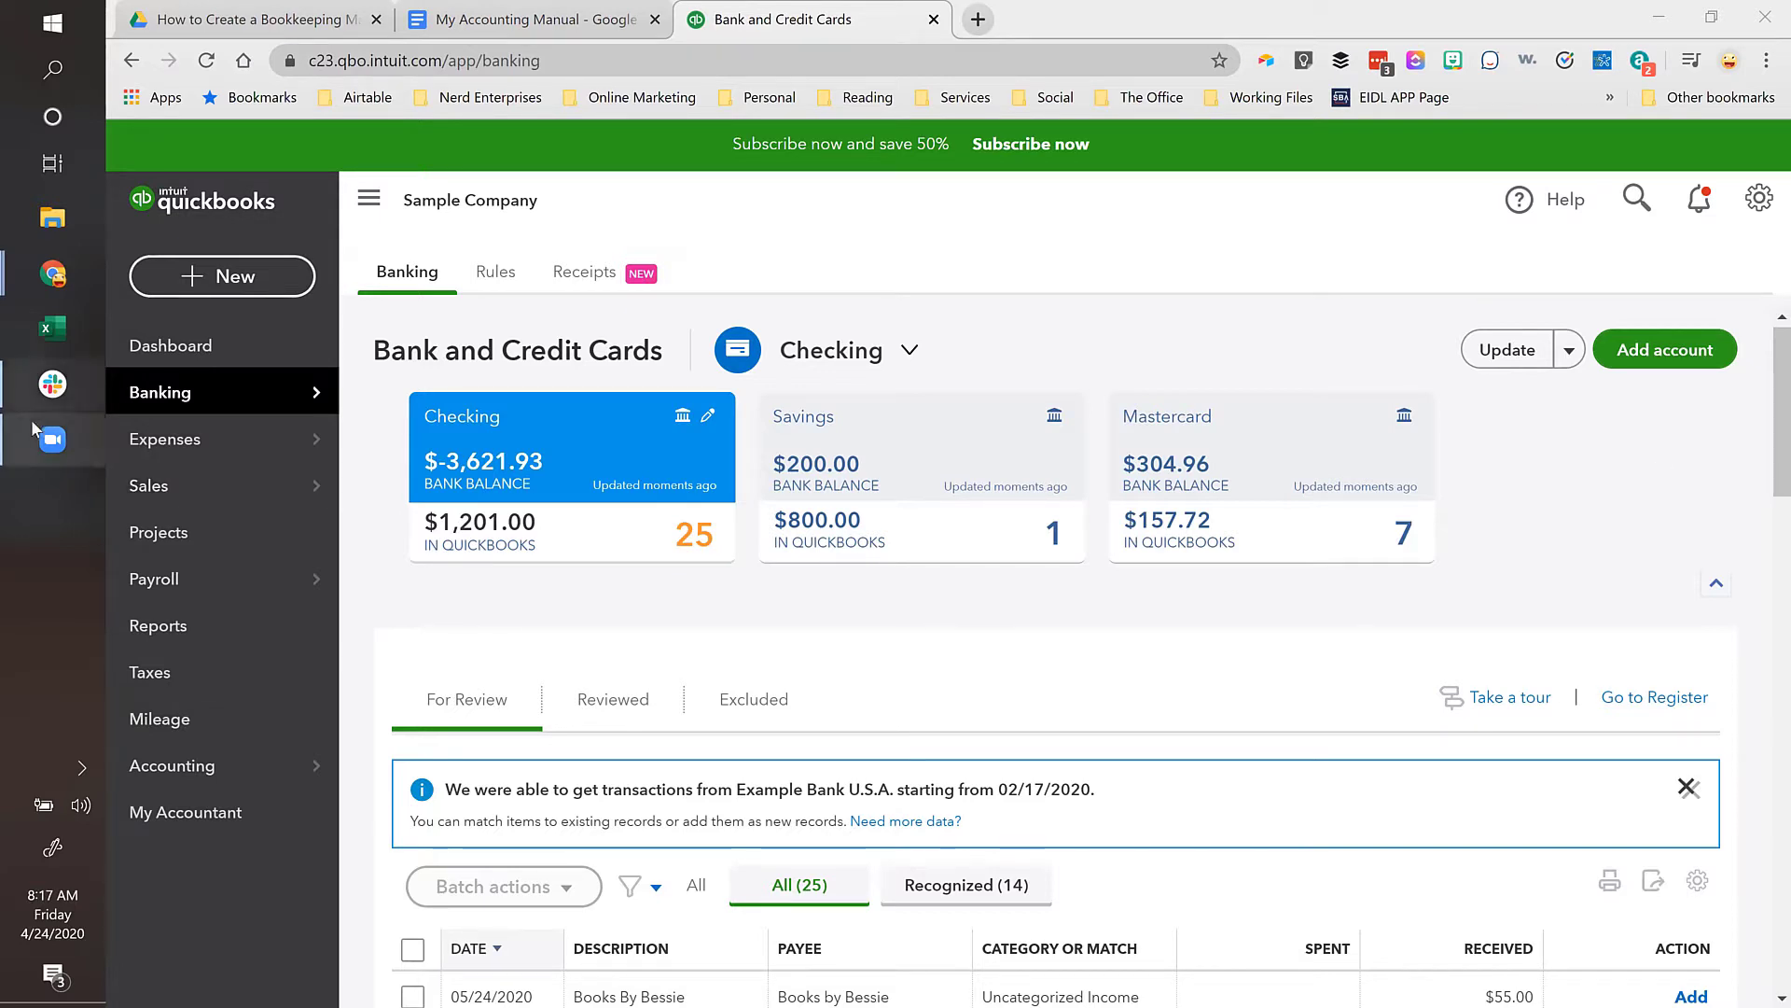
left_click(1548, 482)
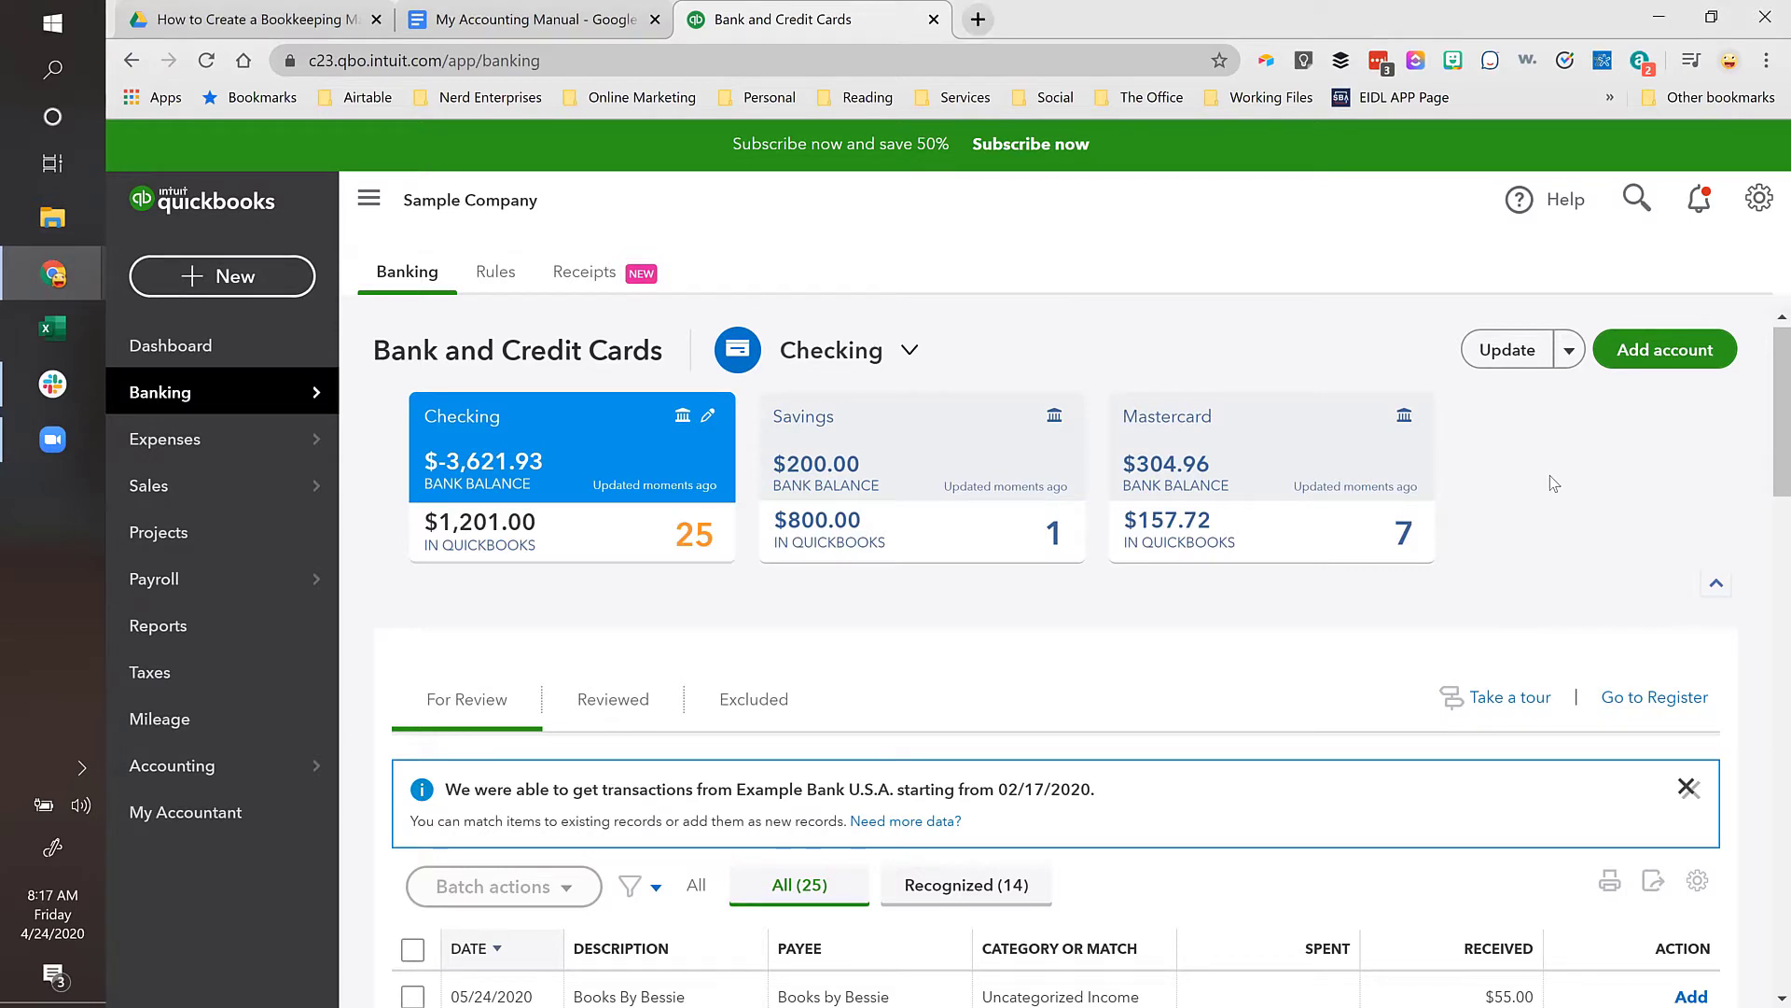
key("Print")
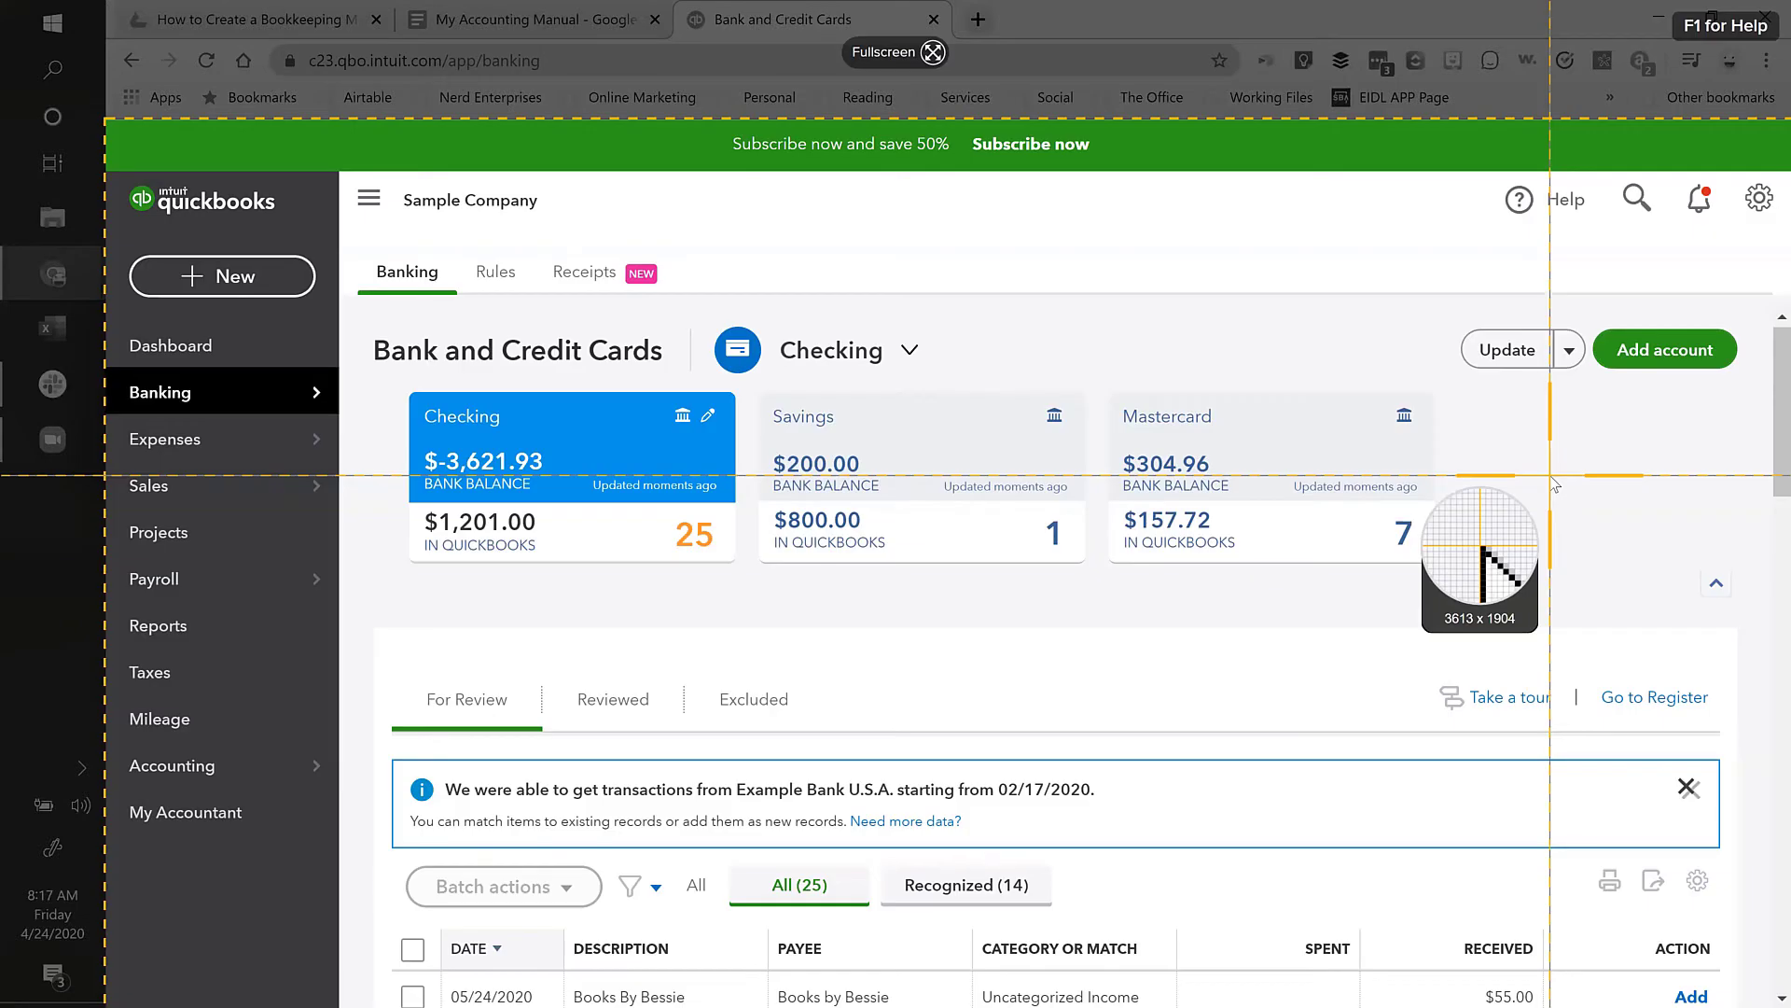
key("Escape")
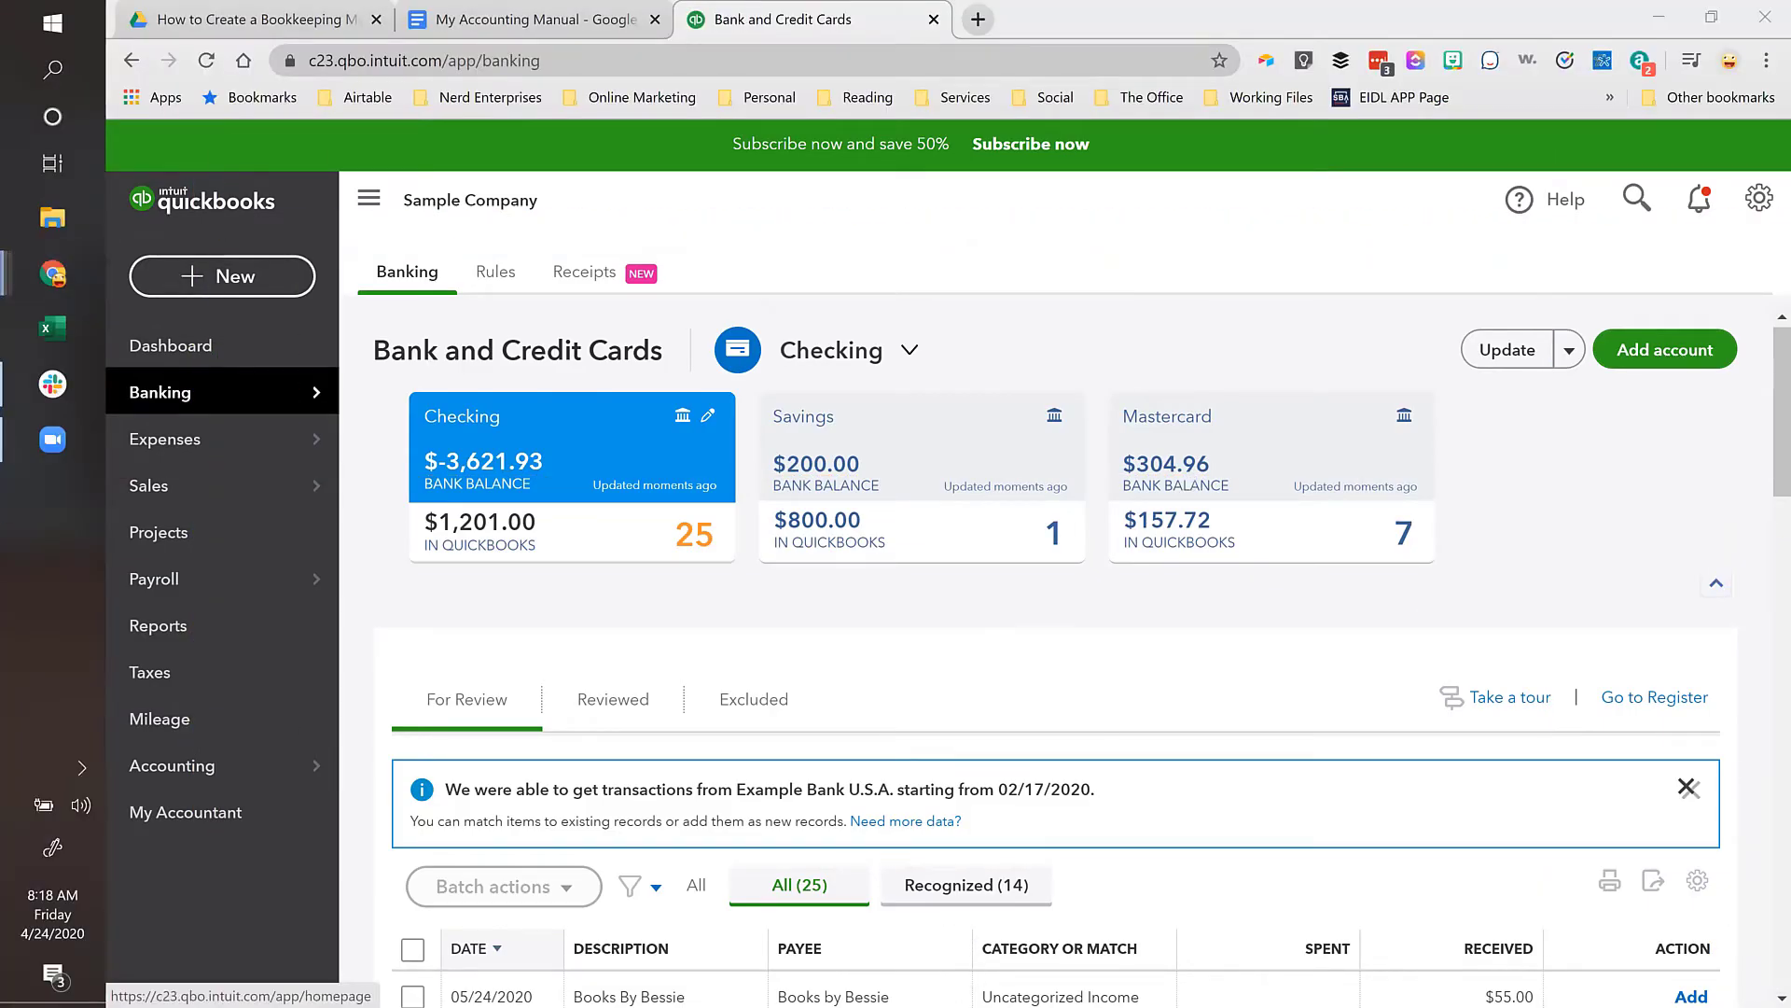
- Capture a Snagit screenshot of the QuickBooks Banking page, trimming the region to 3613 x 1795 px to exclude the green subscription banner
key("Print")
left_click(1190, 477)
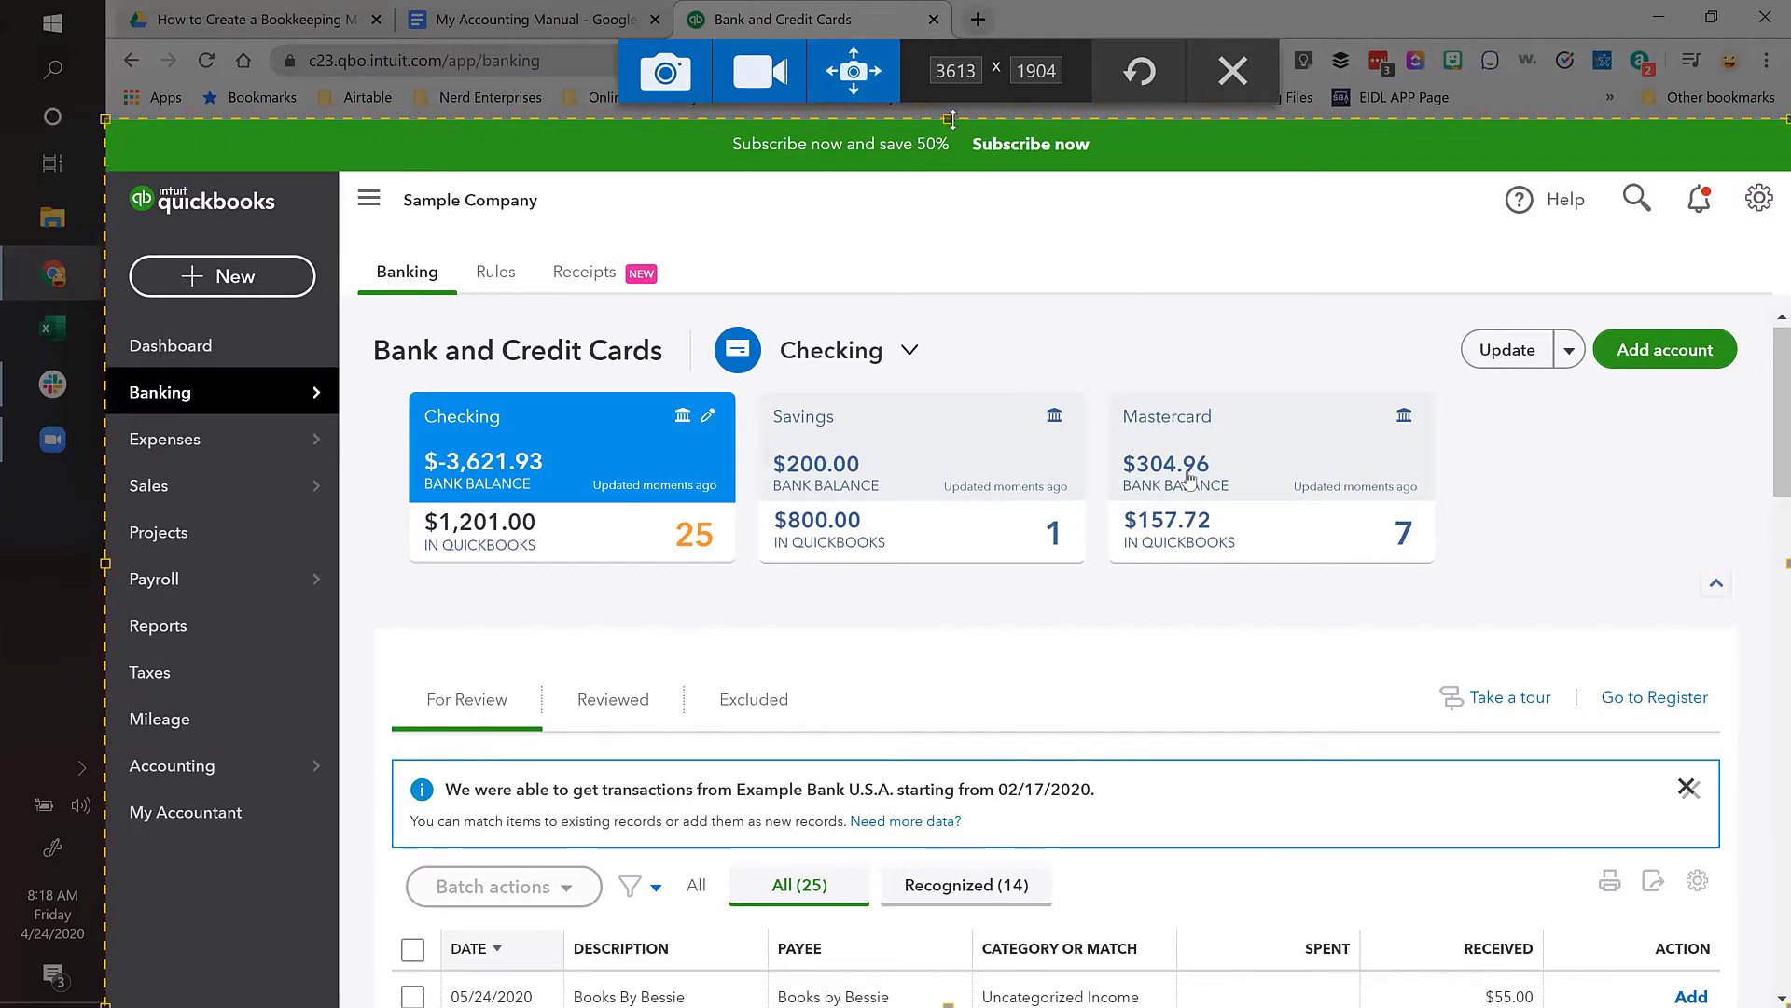
left_click_drag(951, 119, 934, 169)
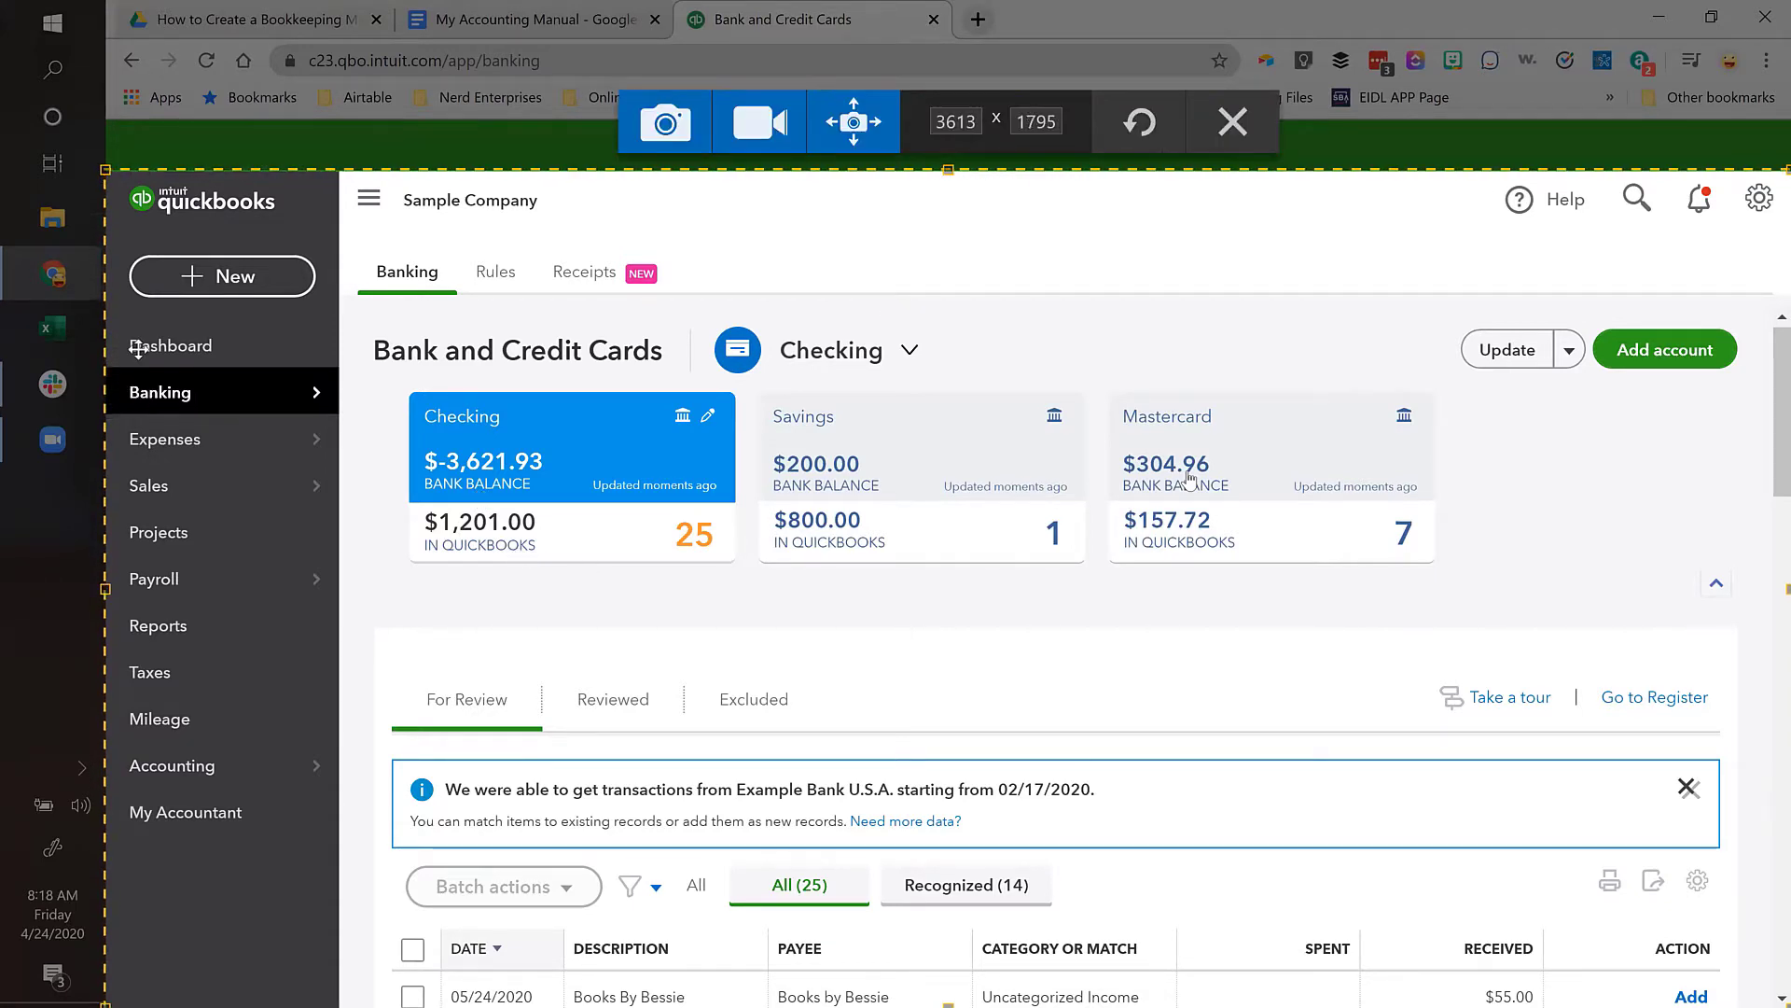
left_click(663, 130)
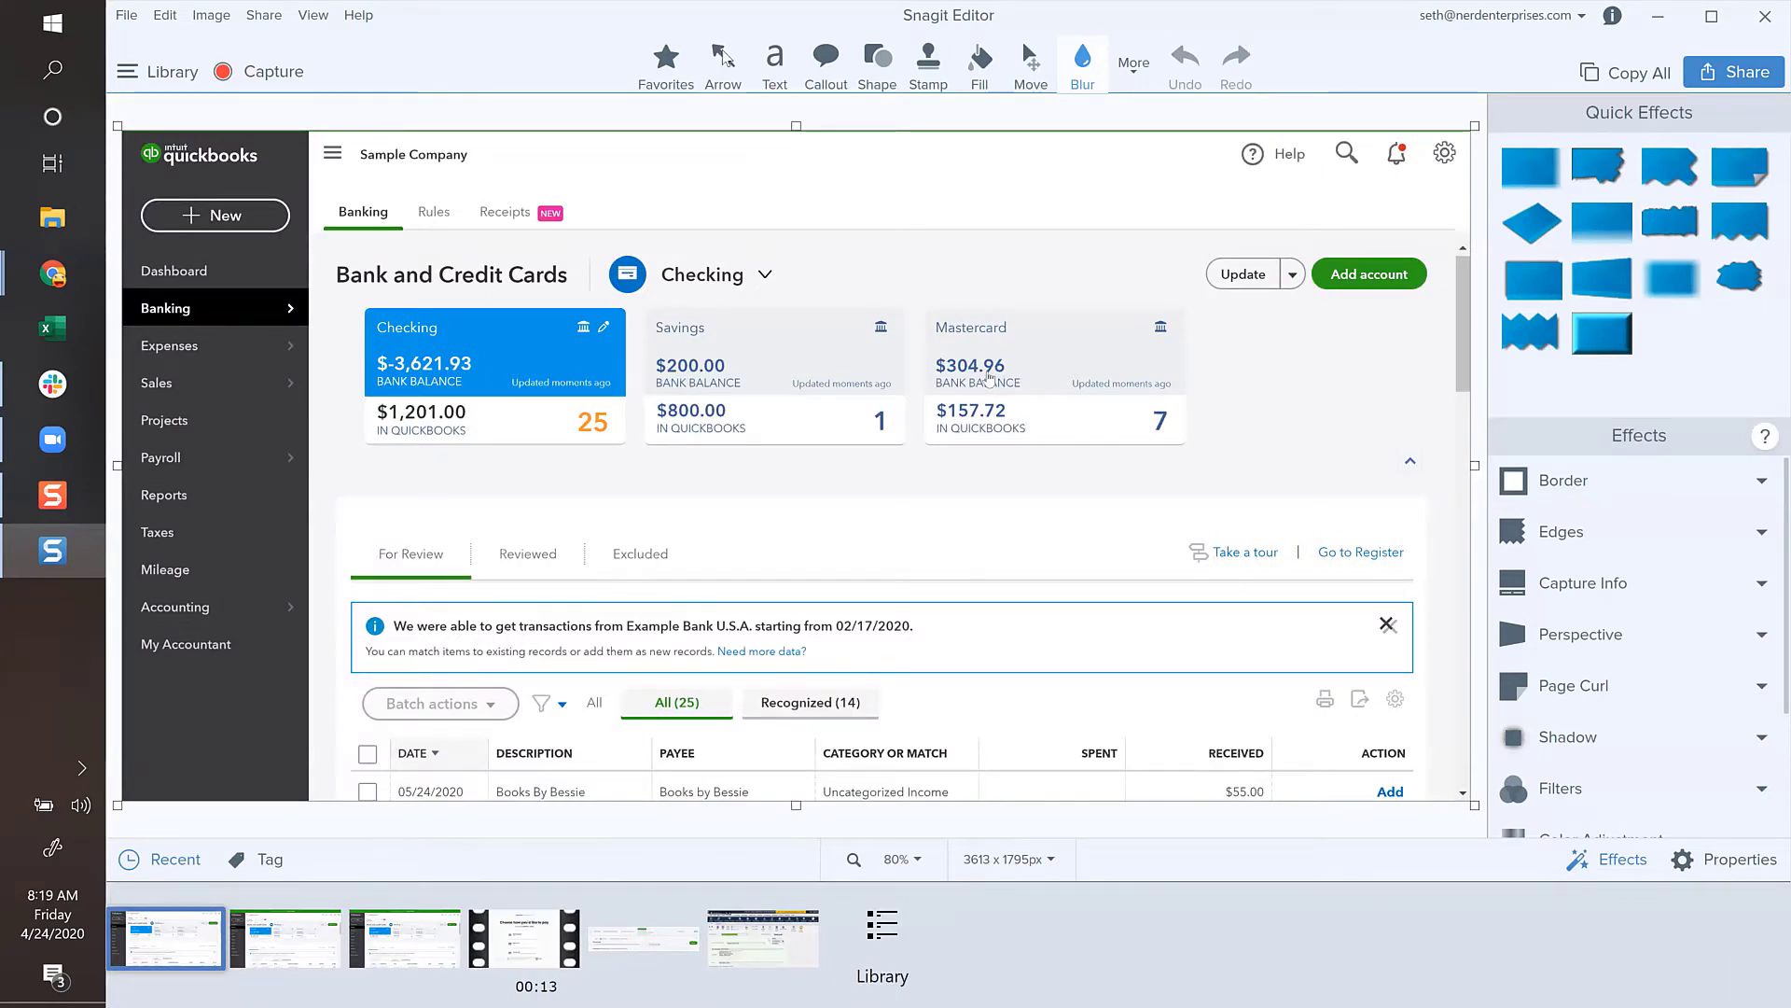
- Draw a red arrow on the screenshot pointing at the Banking entry in the QuickBooks sidebar
left_click(723, 60)
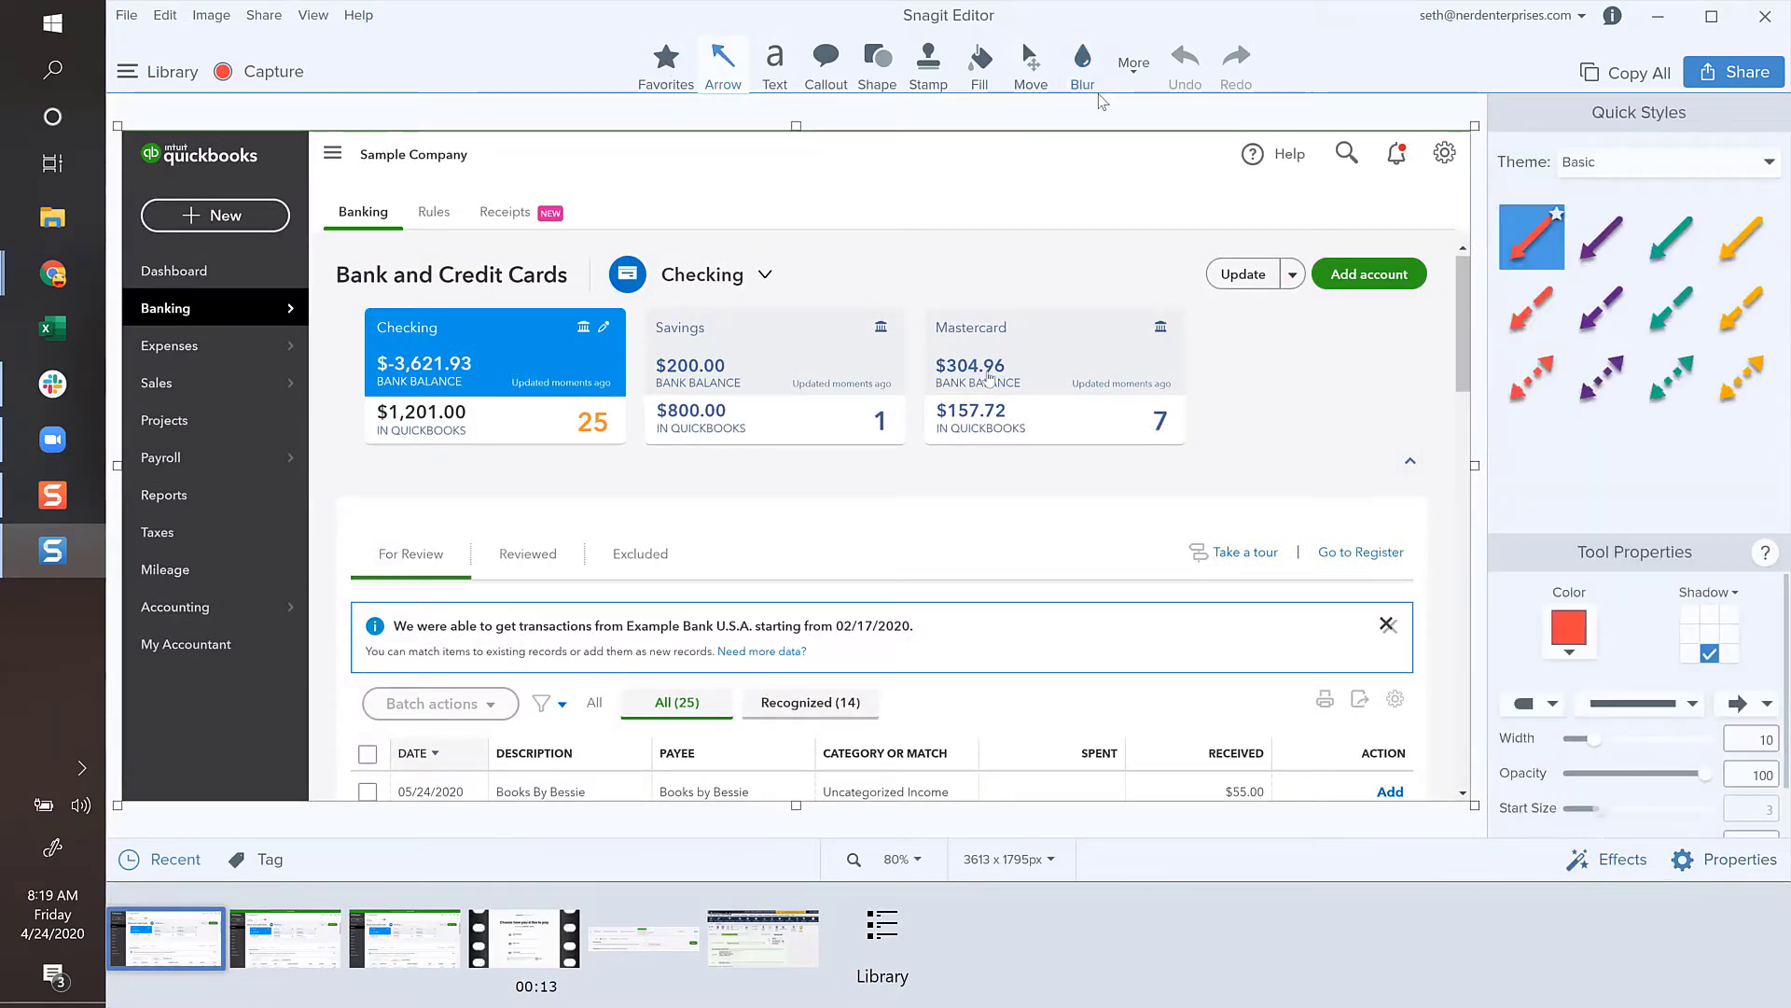
left_click_drag(607, 157, 405, 238)
left_click_drag(243, 291, 206, 312)
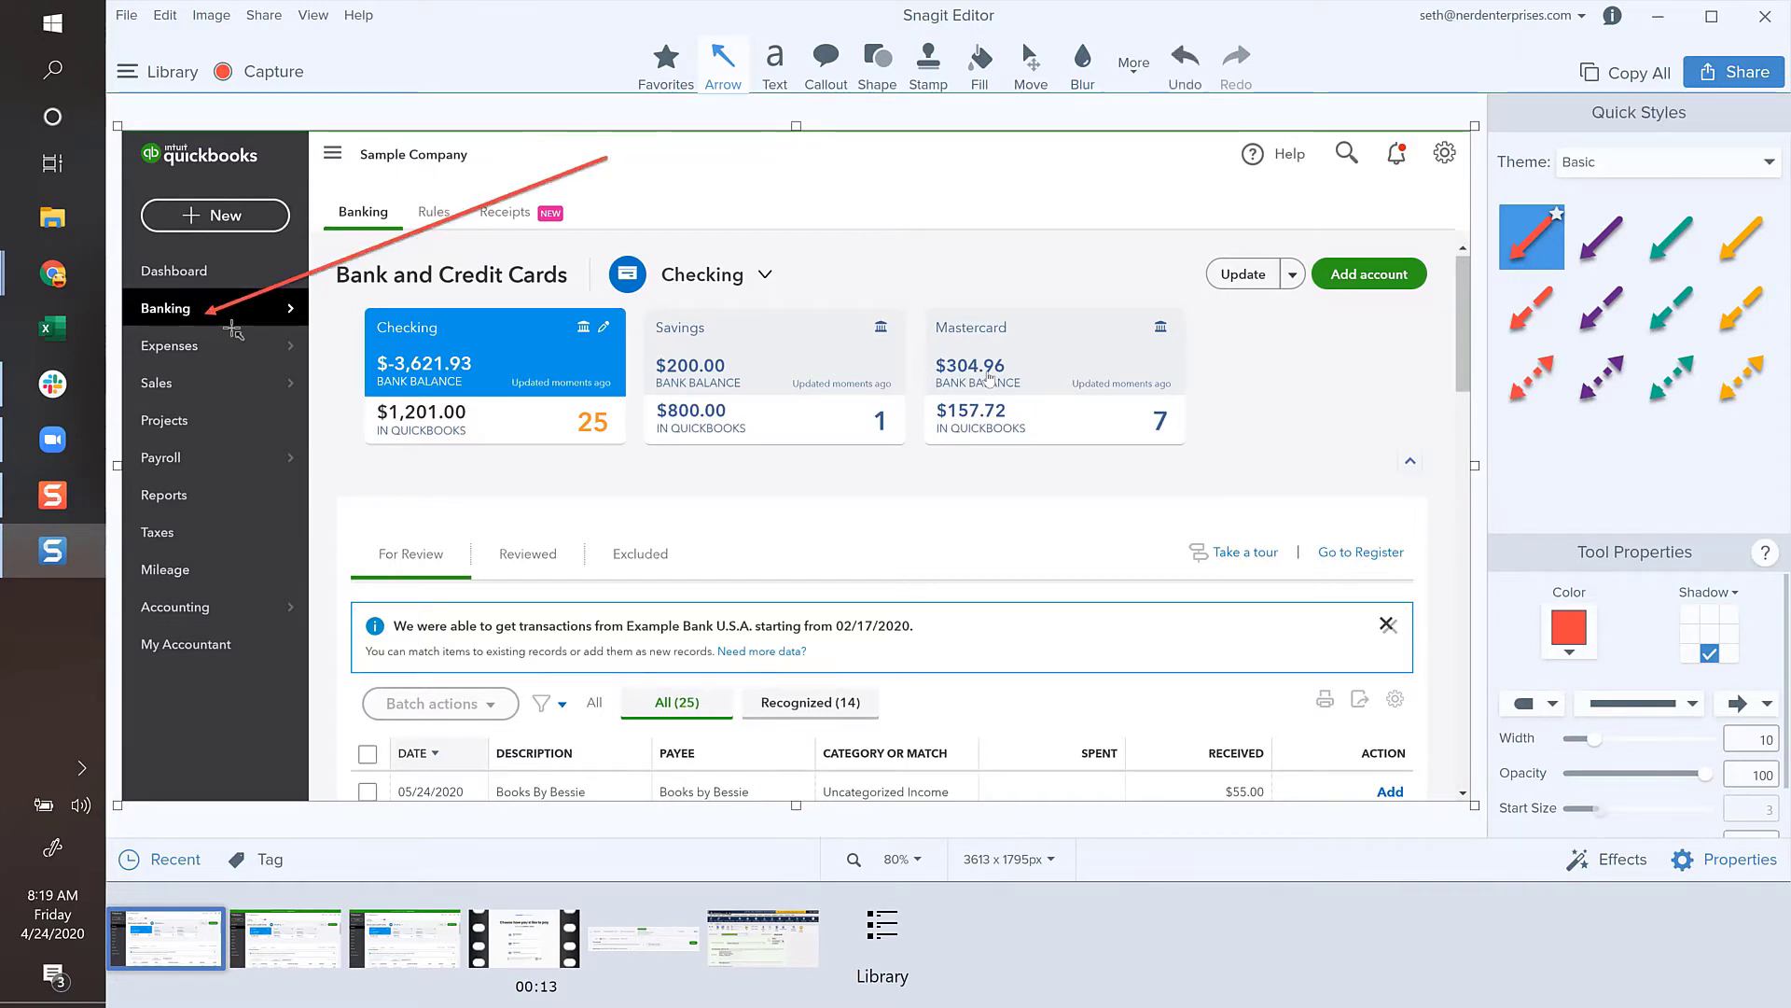
- Draw a red ellipse over the Checking account card and enlarge it until it encloses the whole card
left_click(1131, 67)
left_click(883, 72)
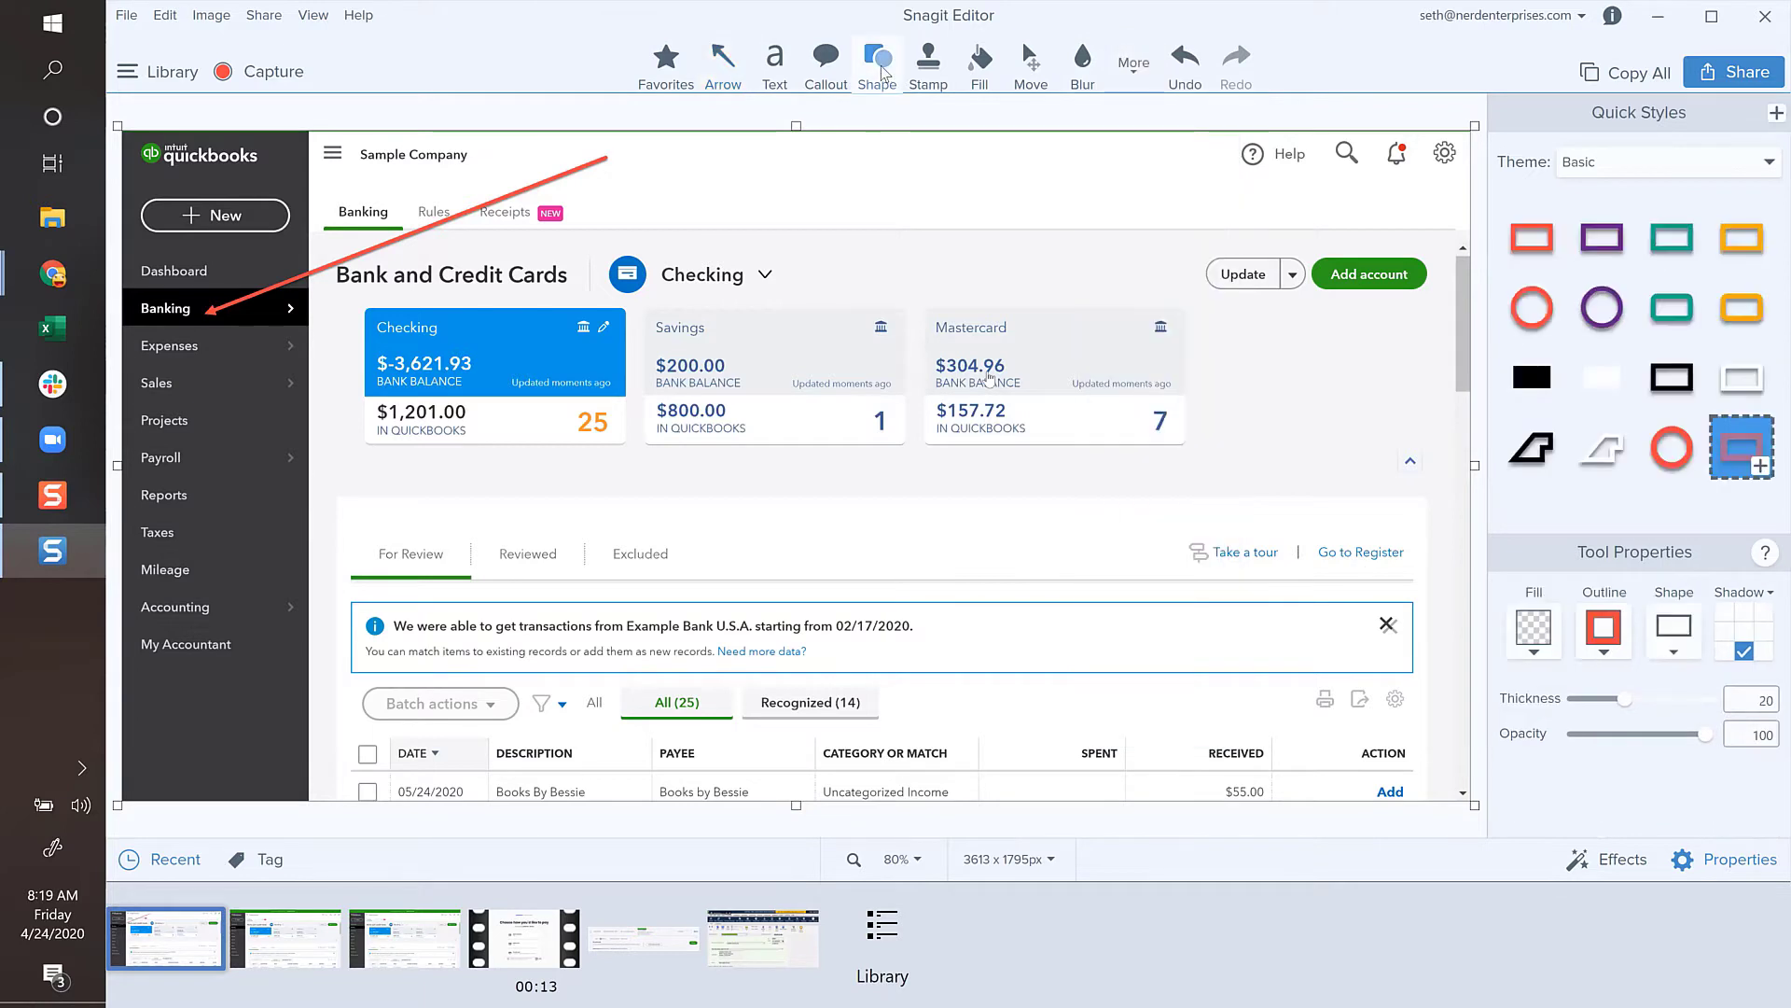
left_click(1677, 454)
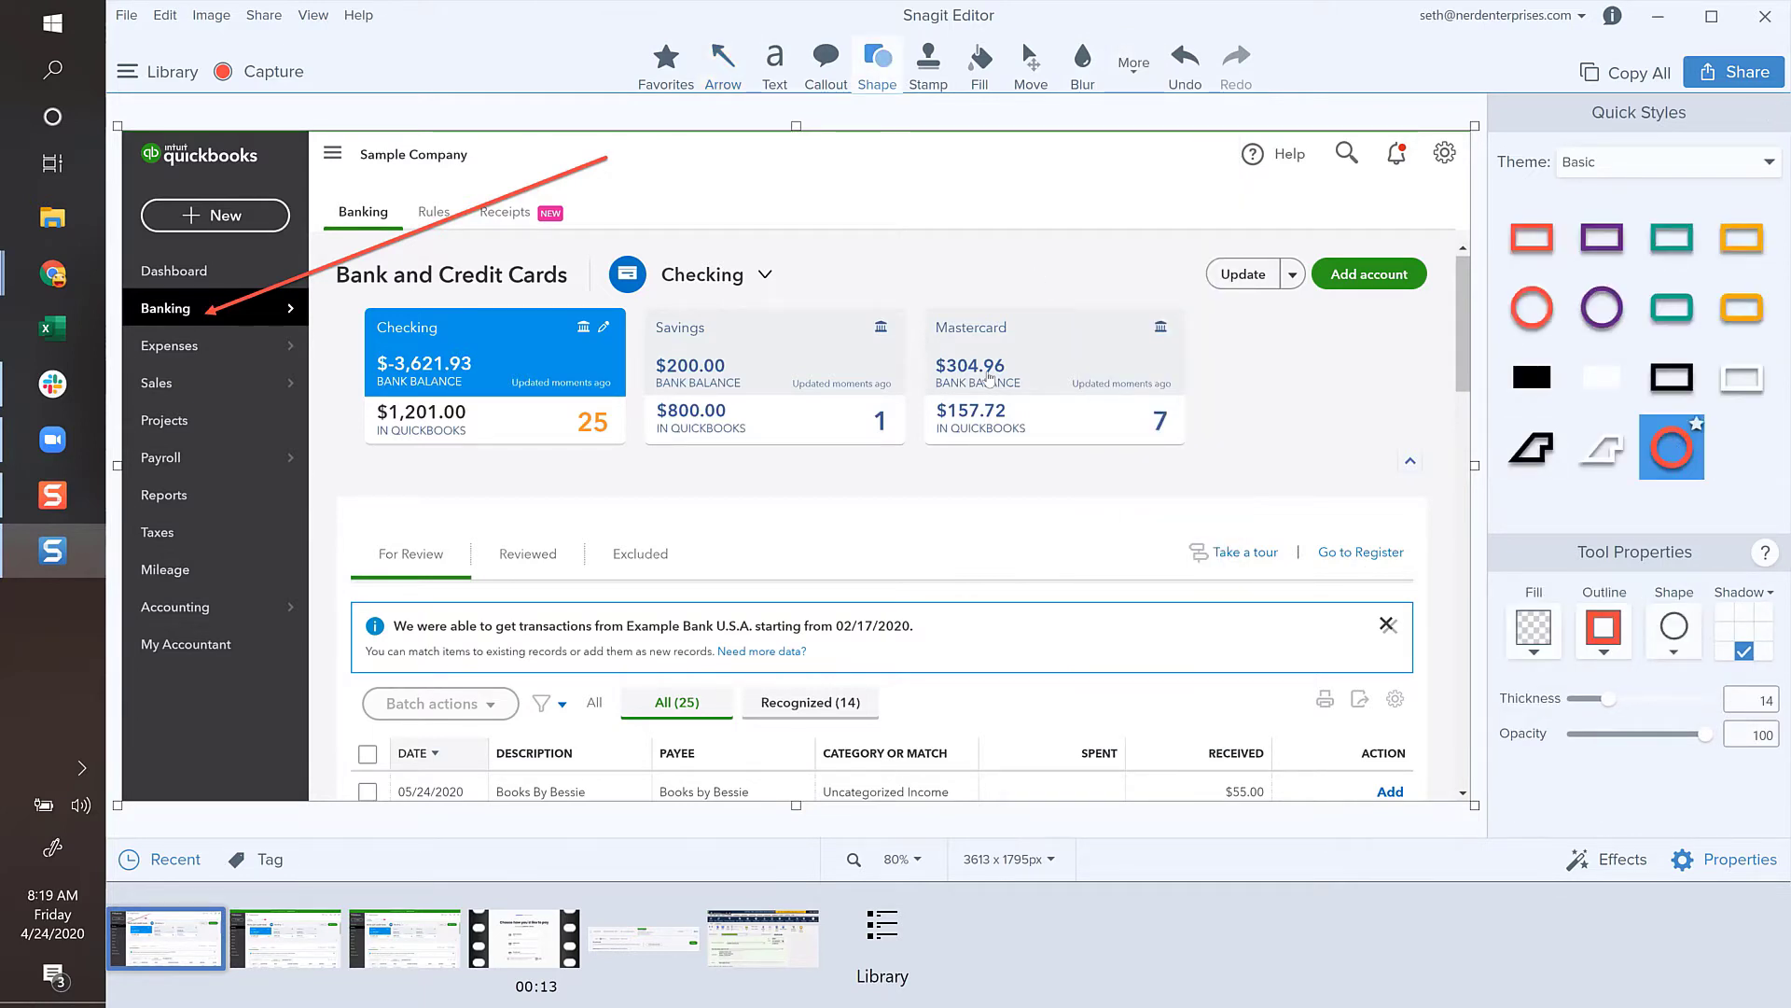
left_click_drag(636, 449, 343, 293)
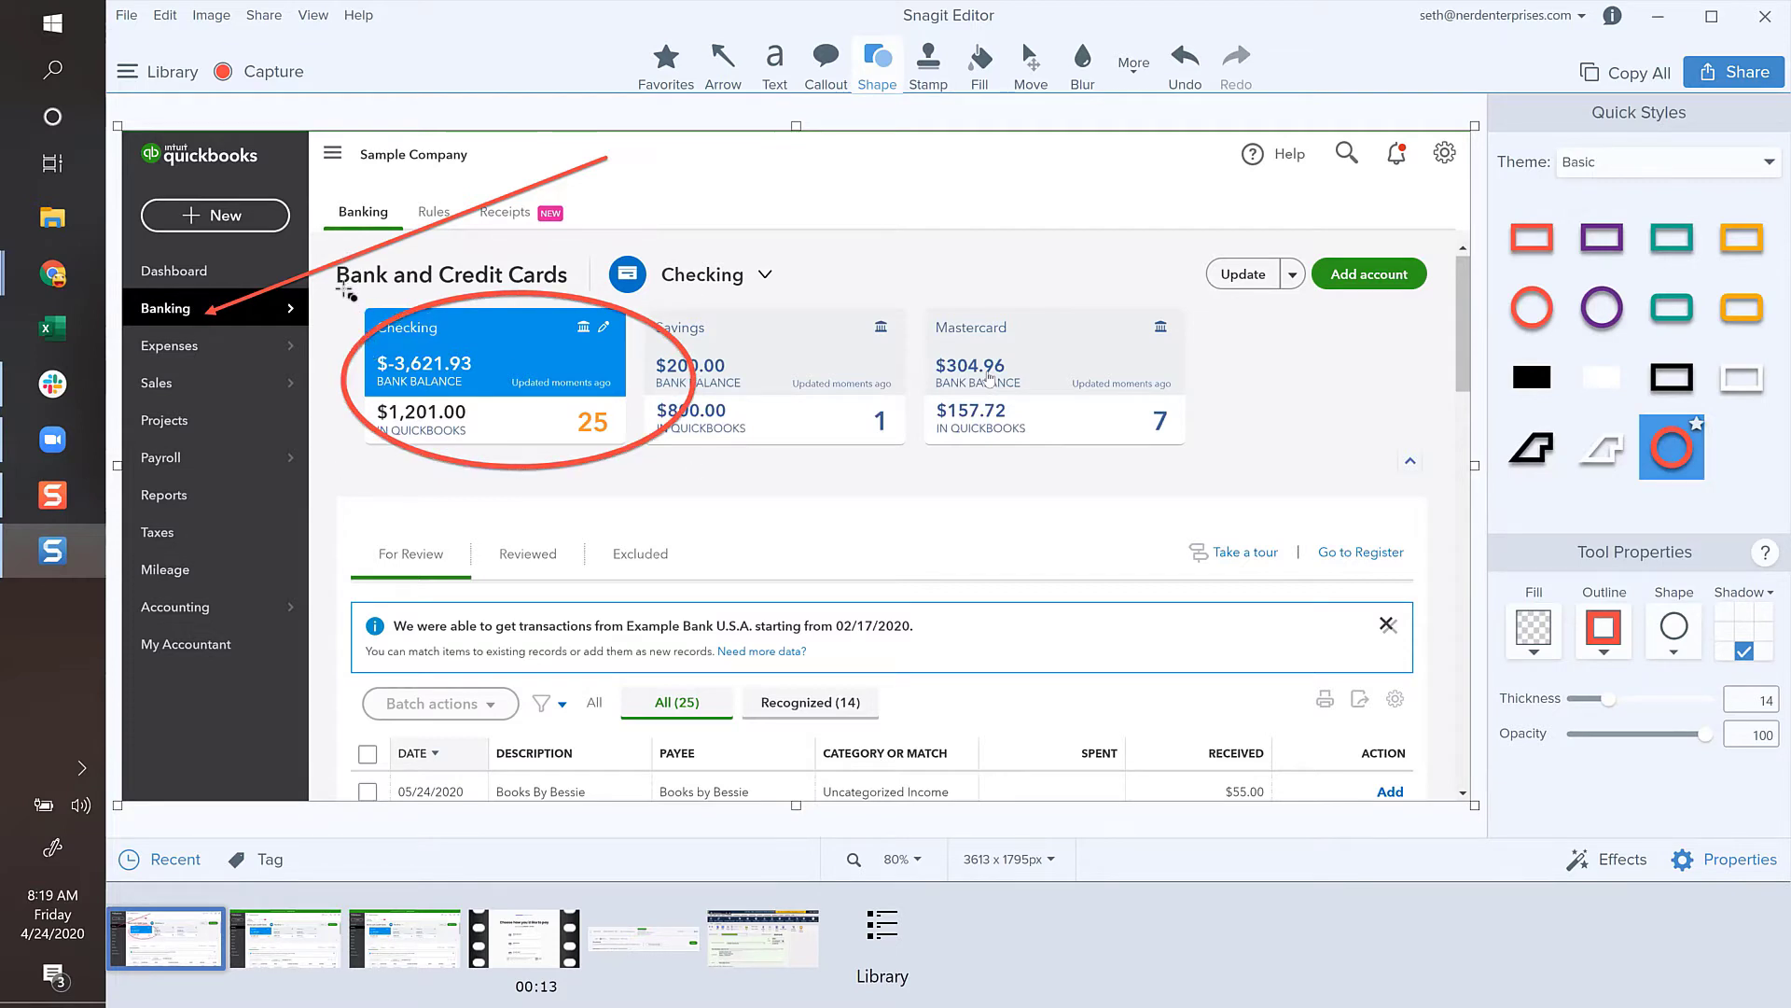
left_click(357, 341)
left_click_drag(341, 291, 273, 249)
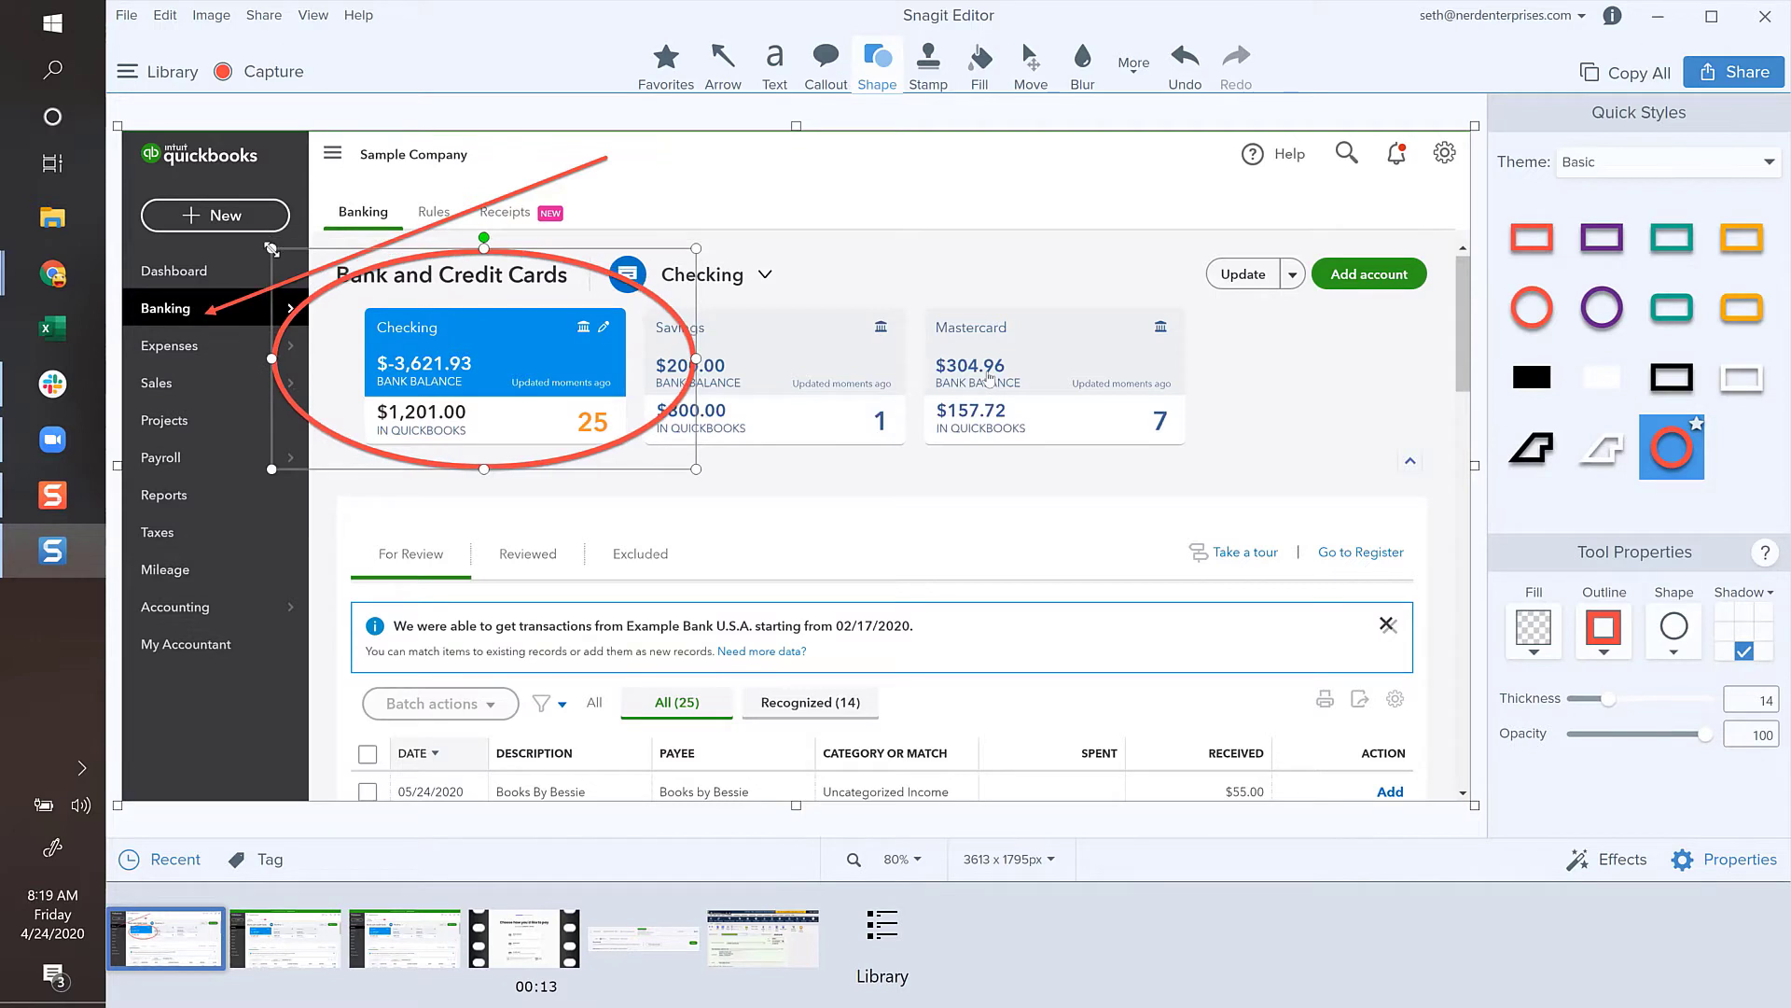
- Shift the red ellipse around the Checking card slightly to the left and up
left_click(529, 345)
left_click_drag(529, 345, 508, 325)
left_click(492, 254)
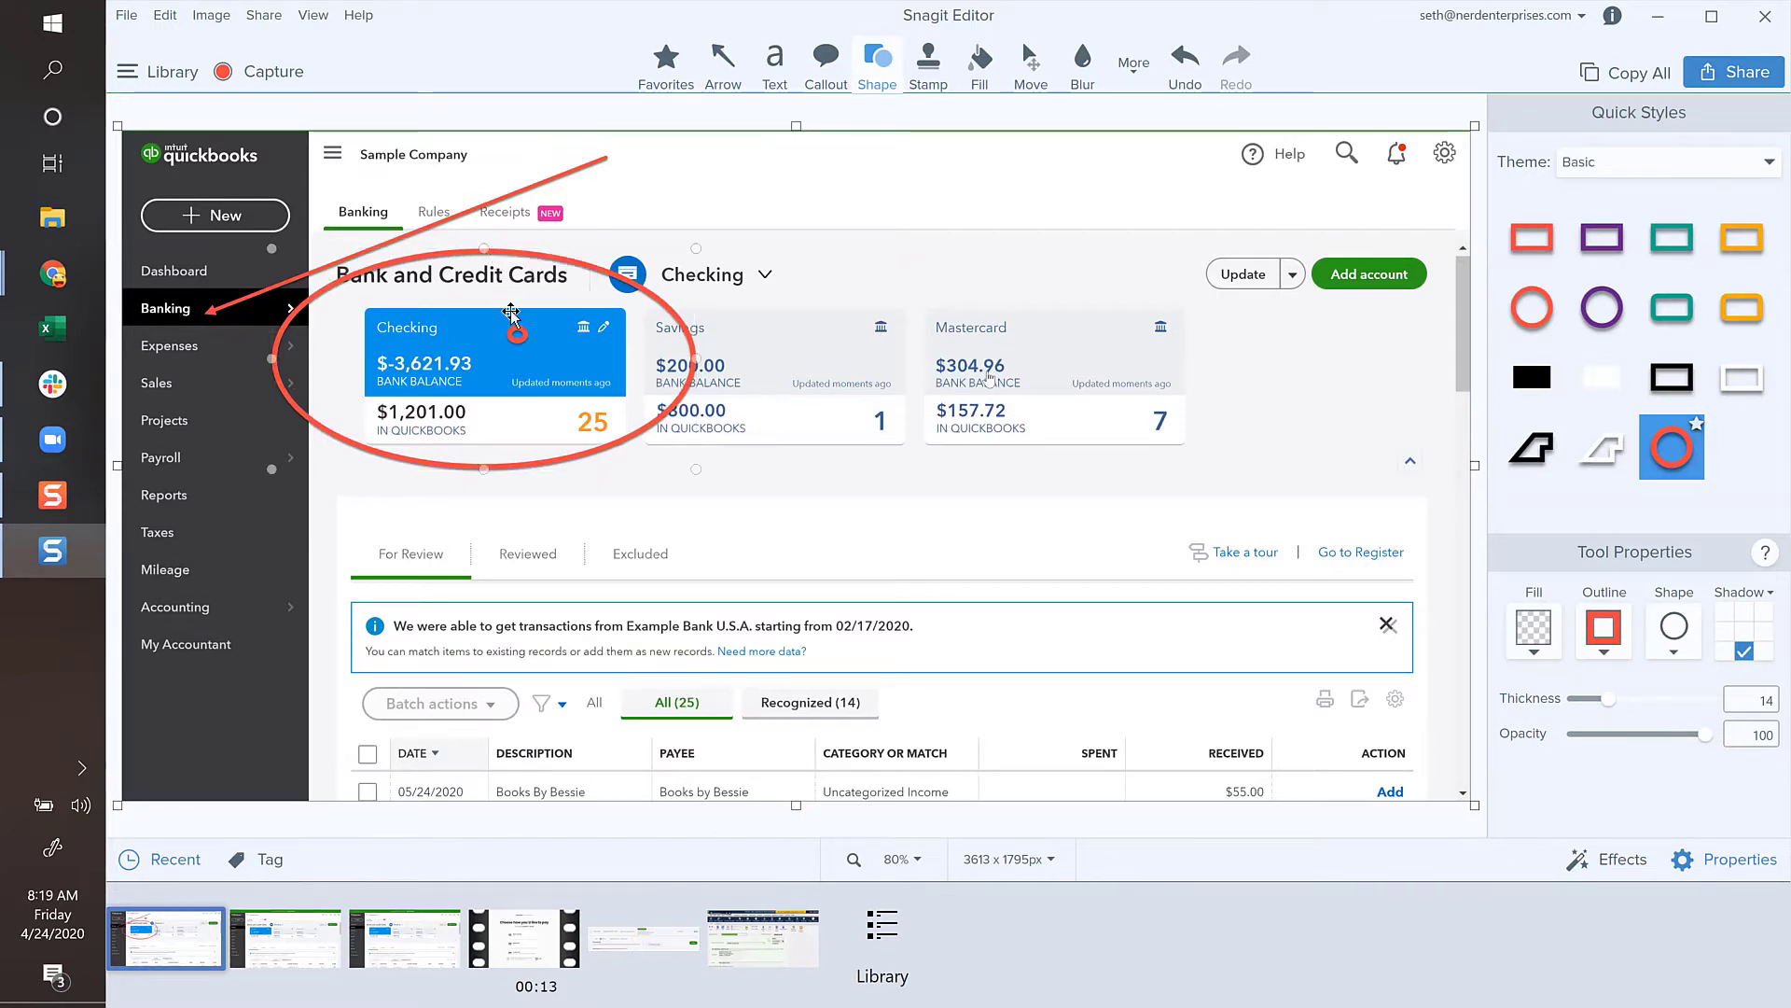
key("ctrl+z")
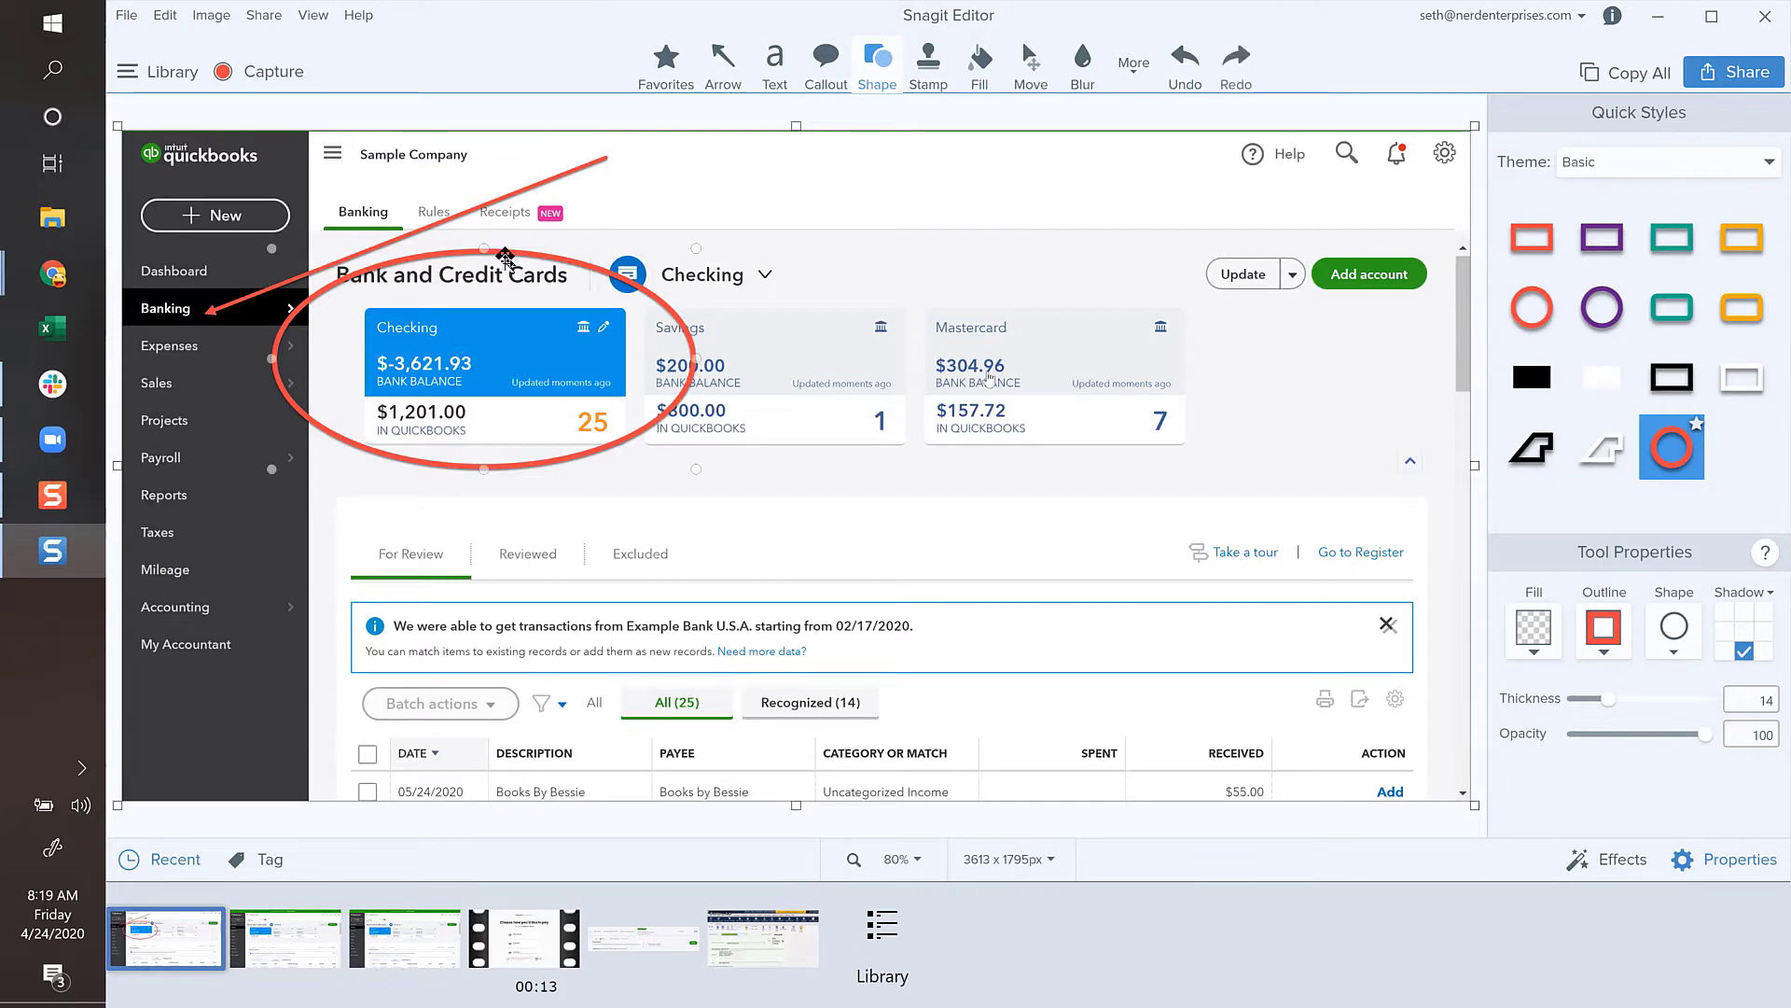
left_click(477, 247)
mouse_move(477, 247)
left_mouse_down()
mouse_move(448, 239)
mouse_move(508, 248)
left_mouse_up()
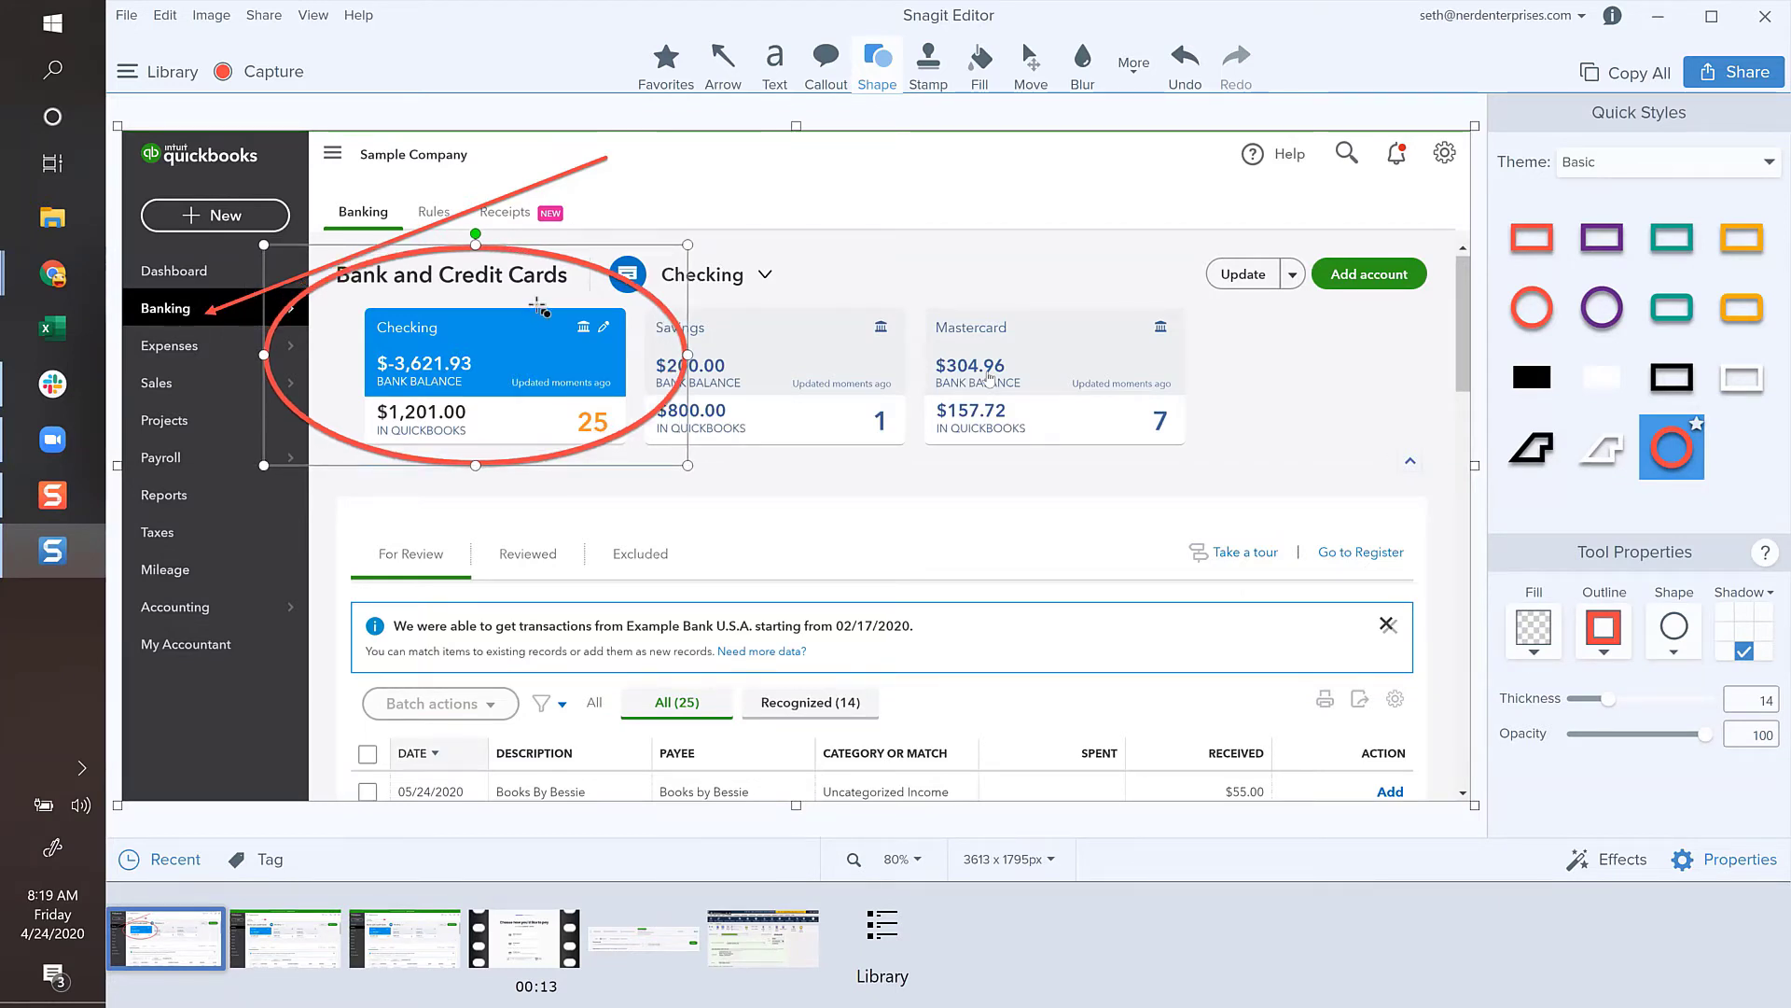
- Reposition both ends of the red arrow so it runs nearly vertically down the sidebar's left edge to Banking
left_click(600, 163)
left_click(600, 160)
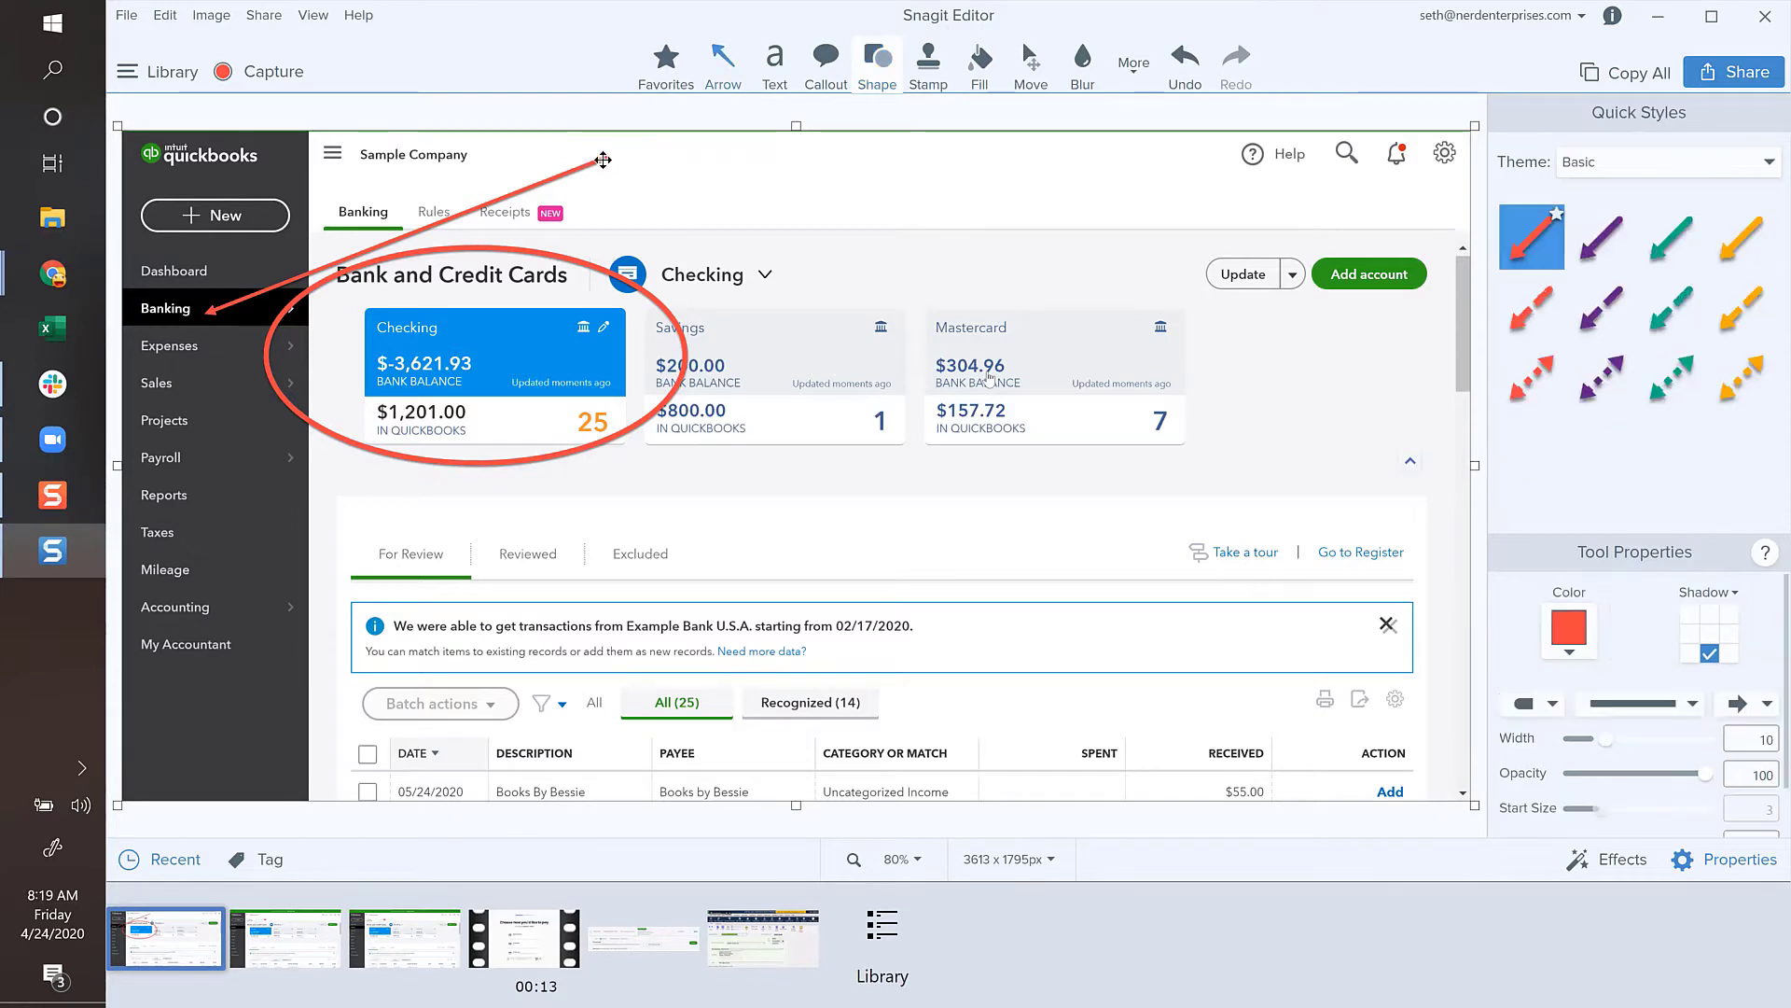
left_click_drag(600, 160, 141, 177)
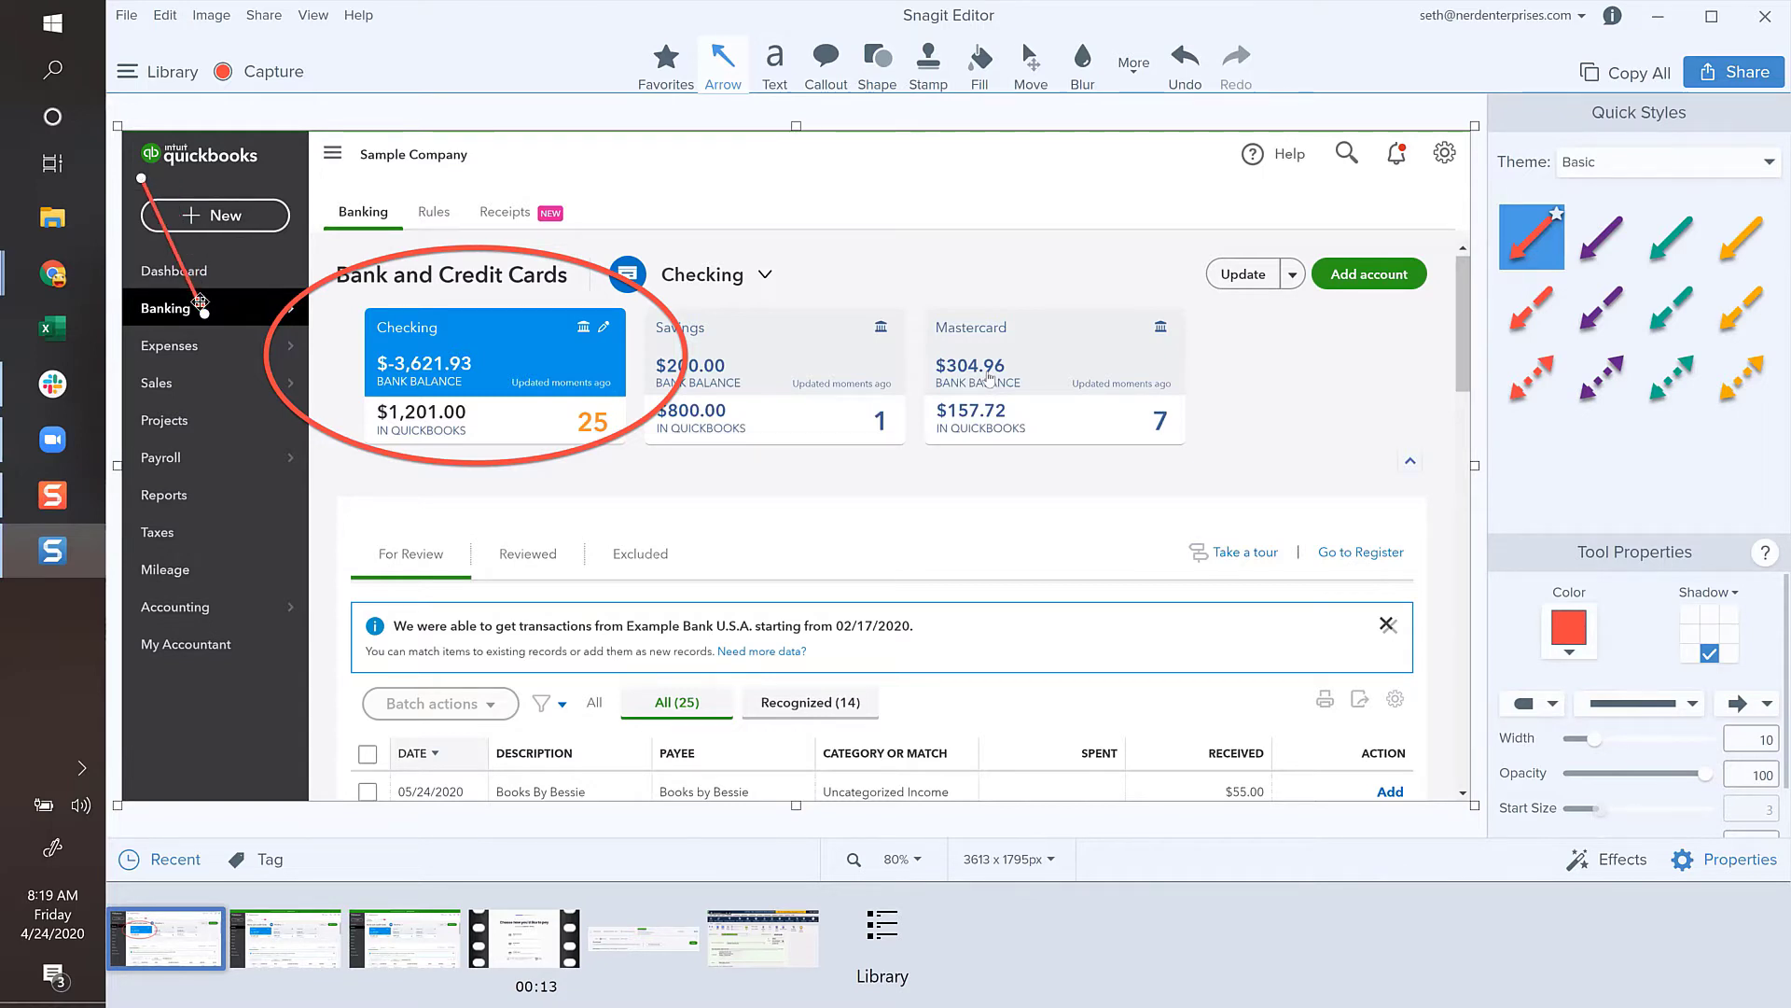
left_click_drag(205, 313, 140, 300)
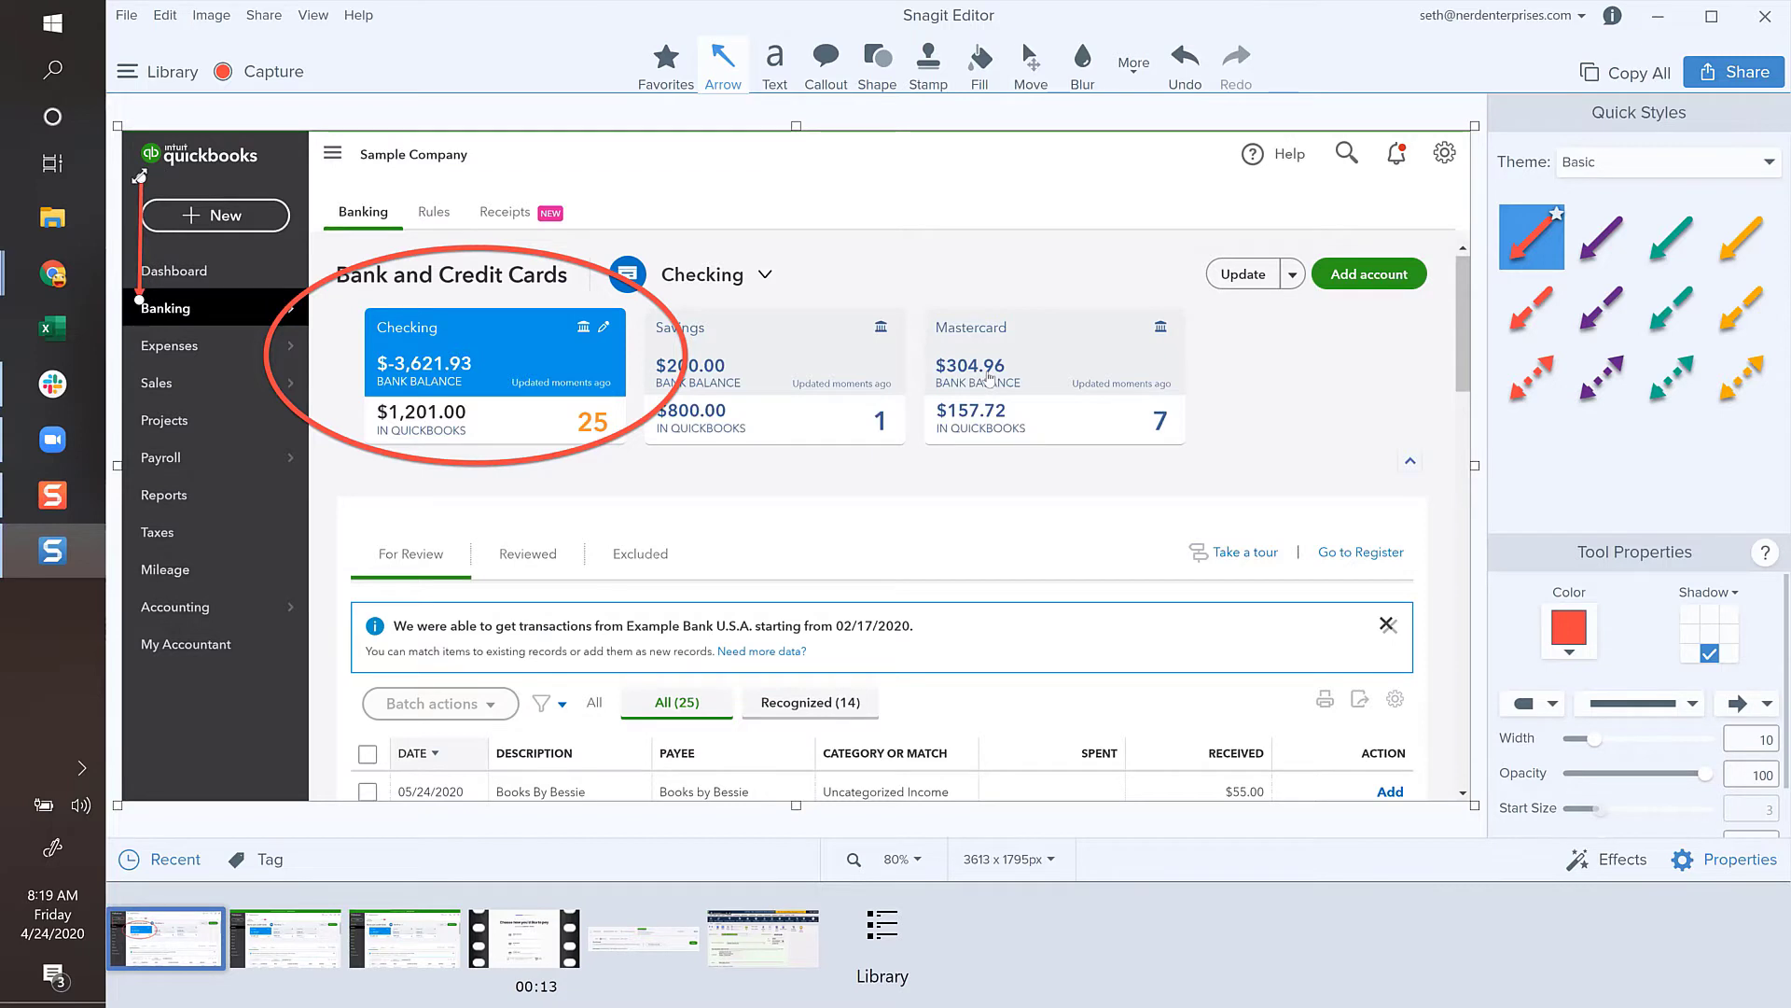
left_click_drag(141, 178, 133, 182)
- Apply a torn-edge effect to all sides of the screenshot and choose My Drive as the folder for saving it
left_click(1611, 863)
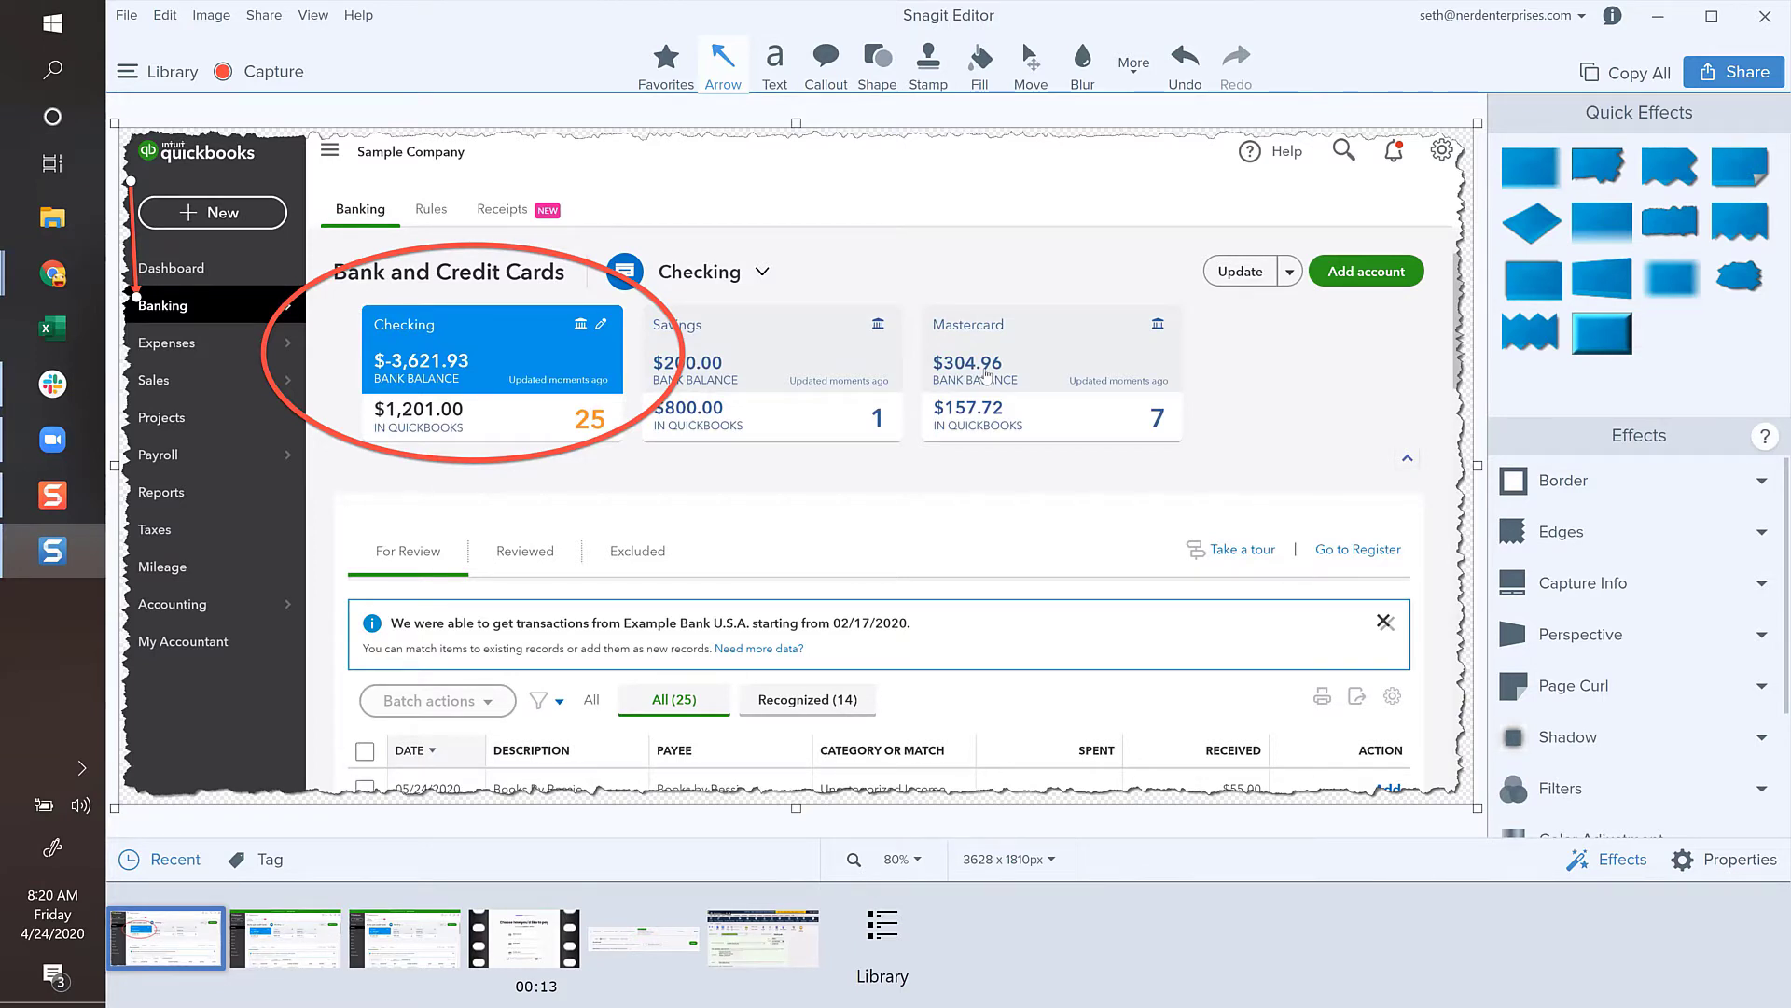
left_click(127, 16)
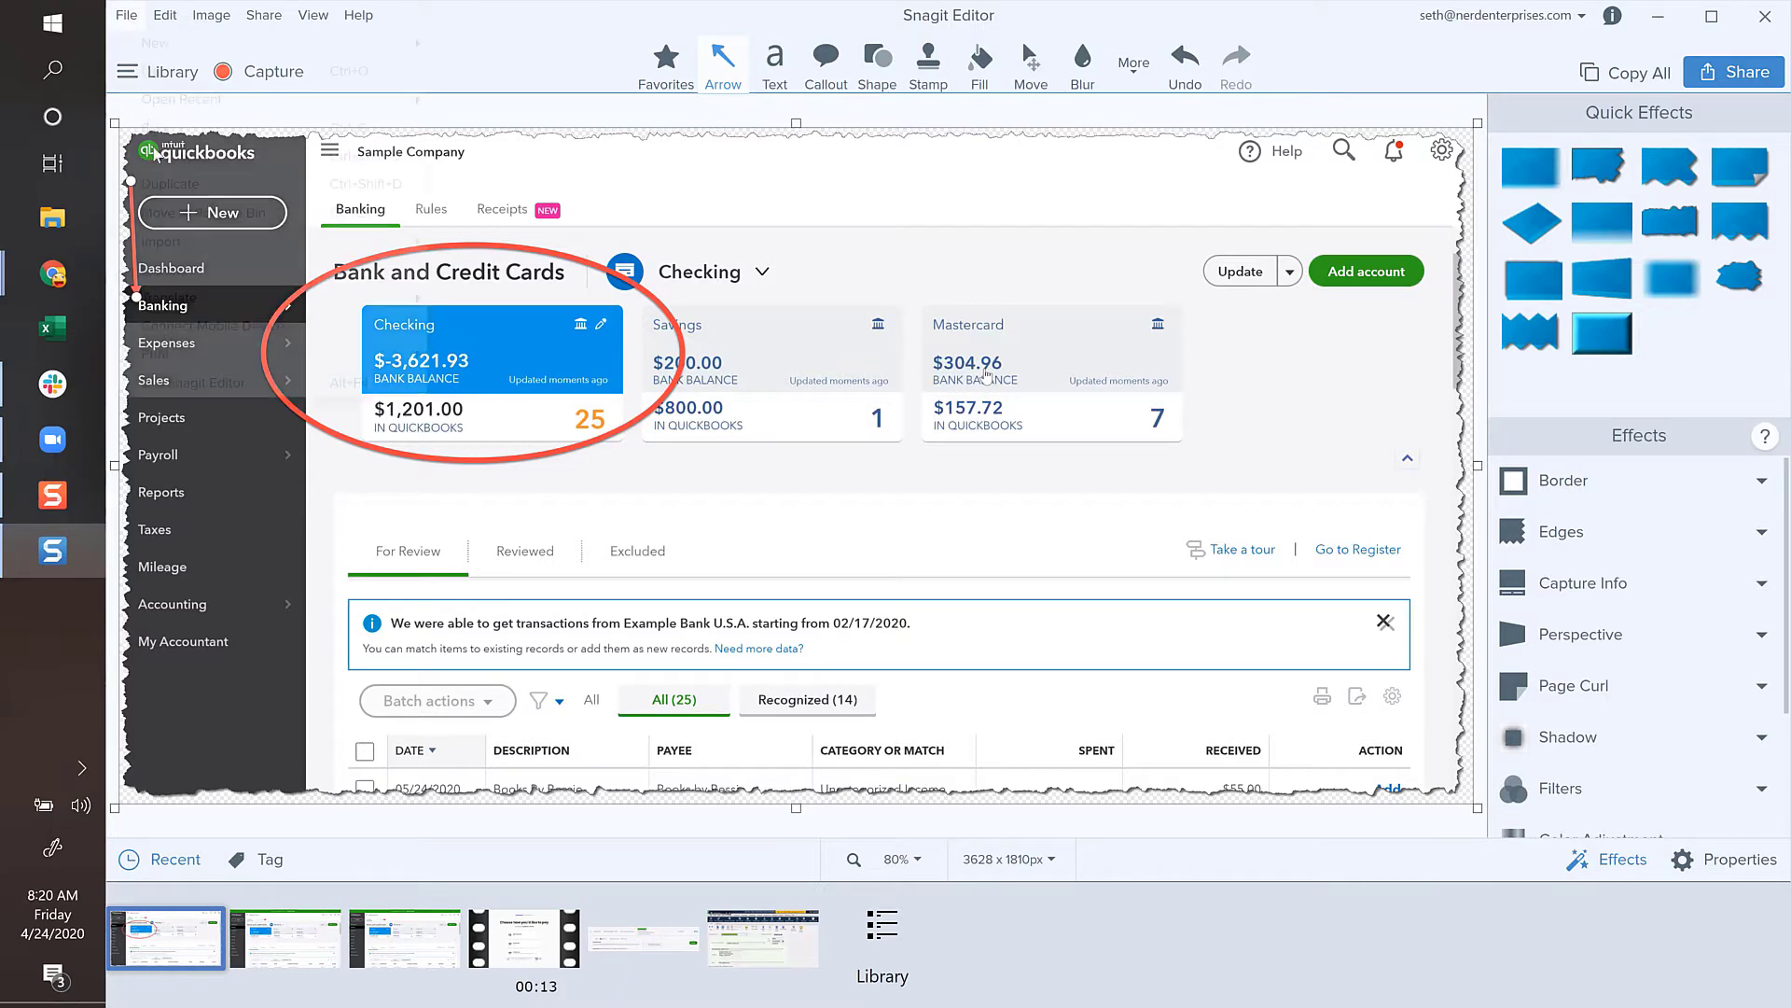
left_click(168, 155)
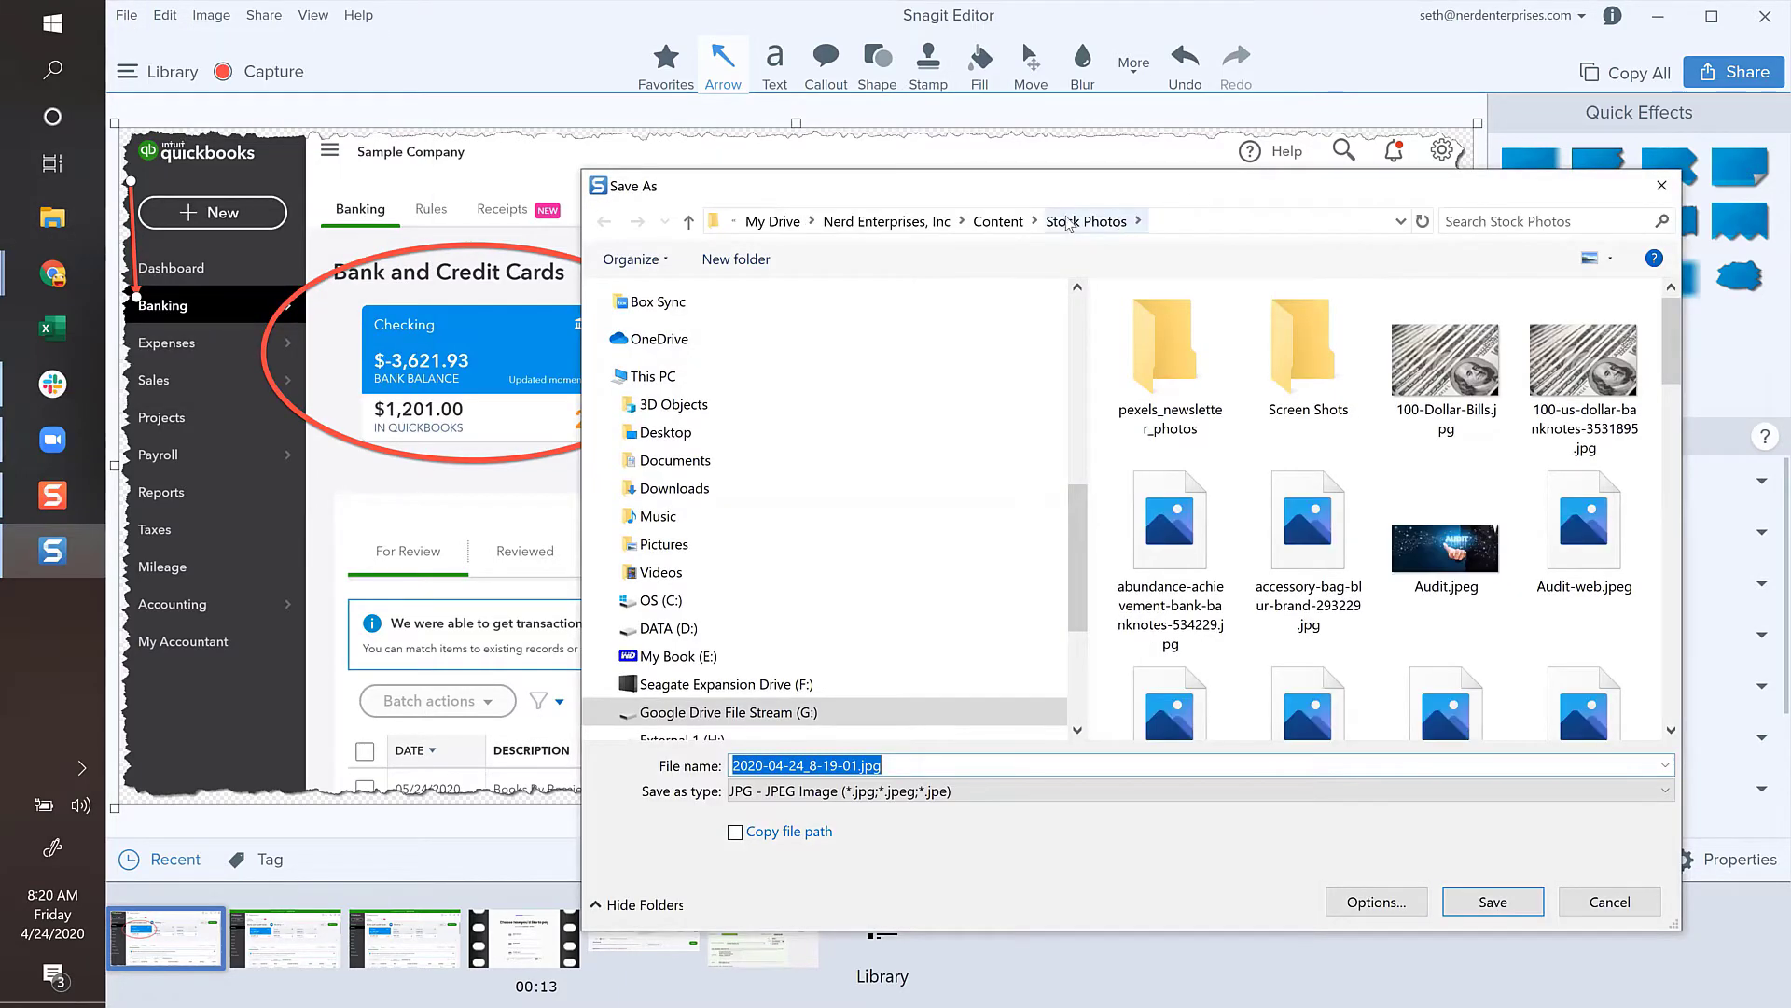
scroll(681, 350, "up", 5)
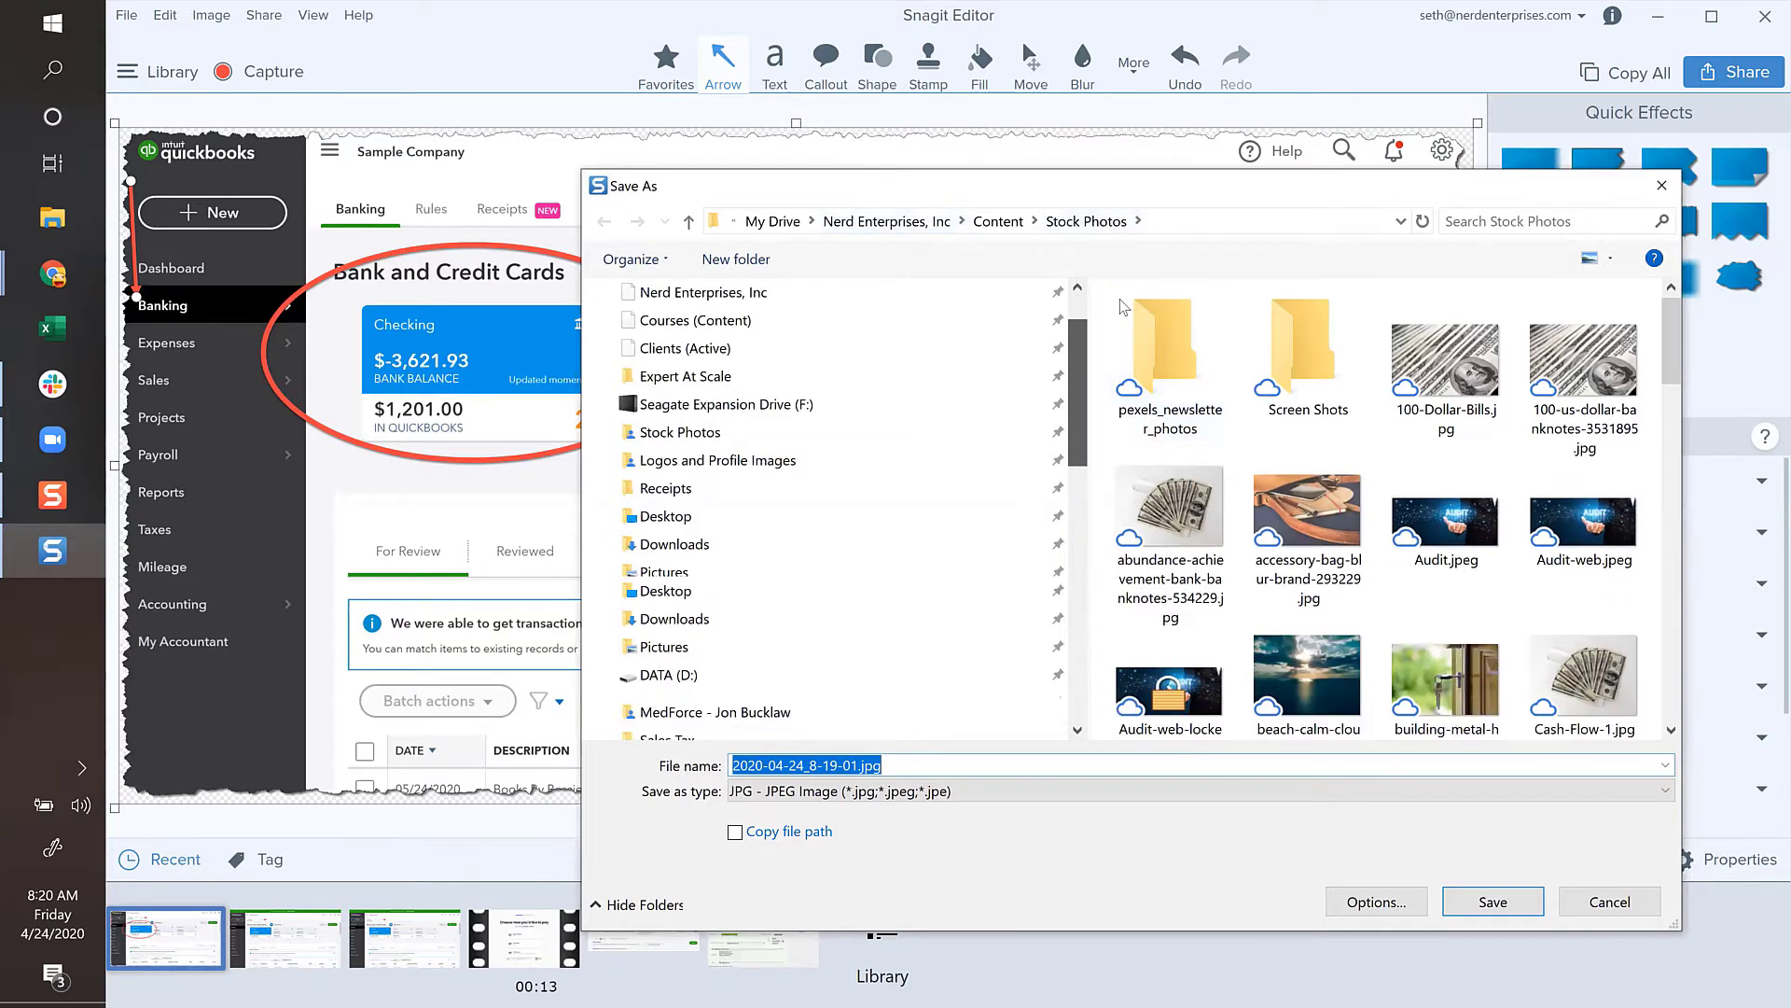
left_click(681, 343)
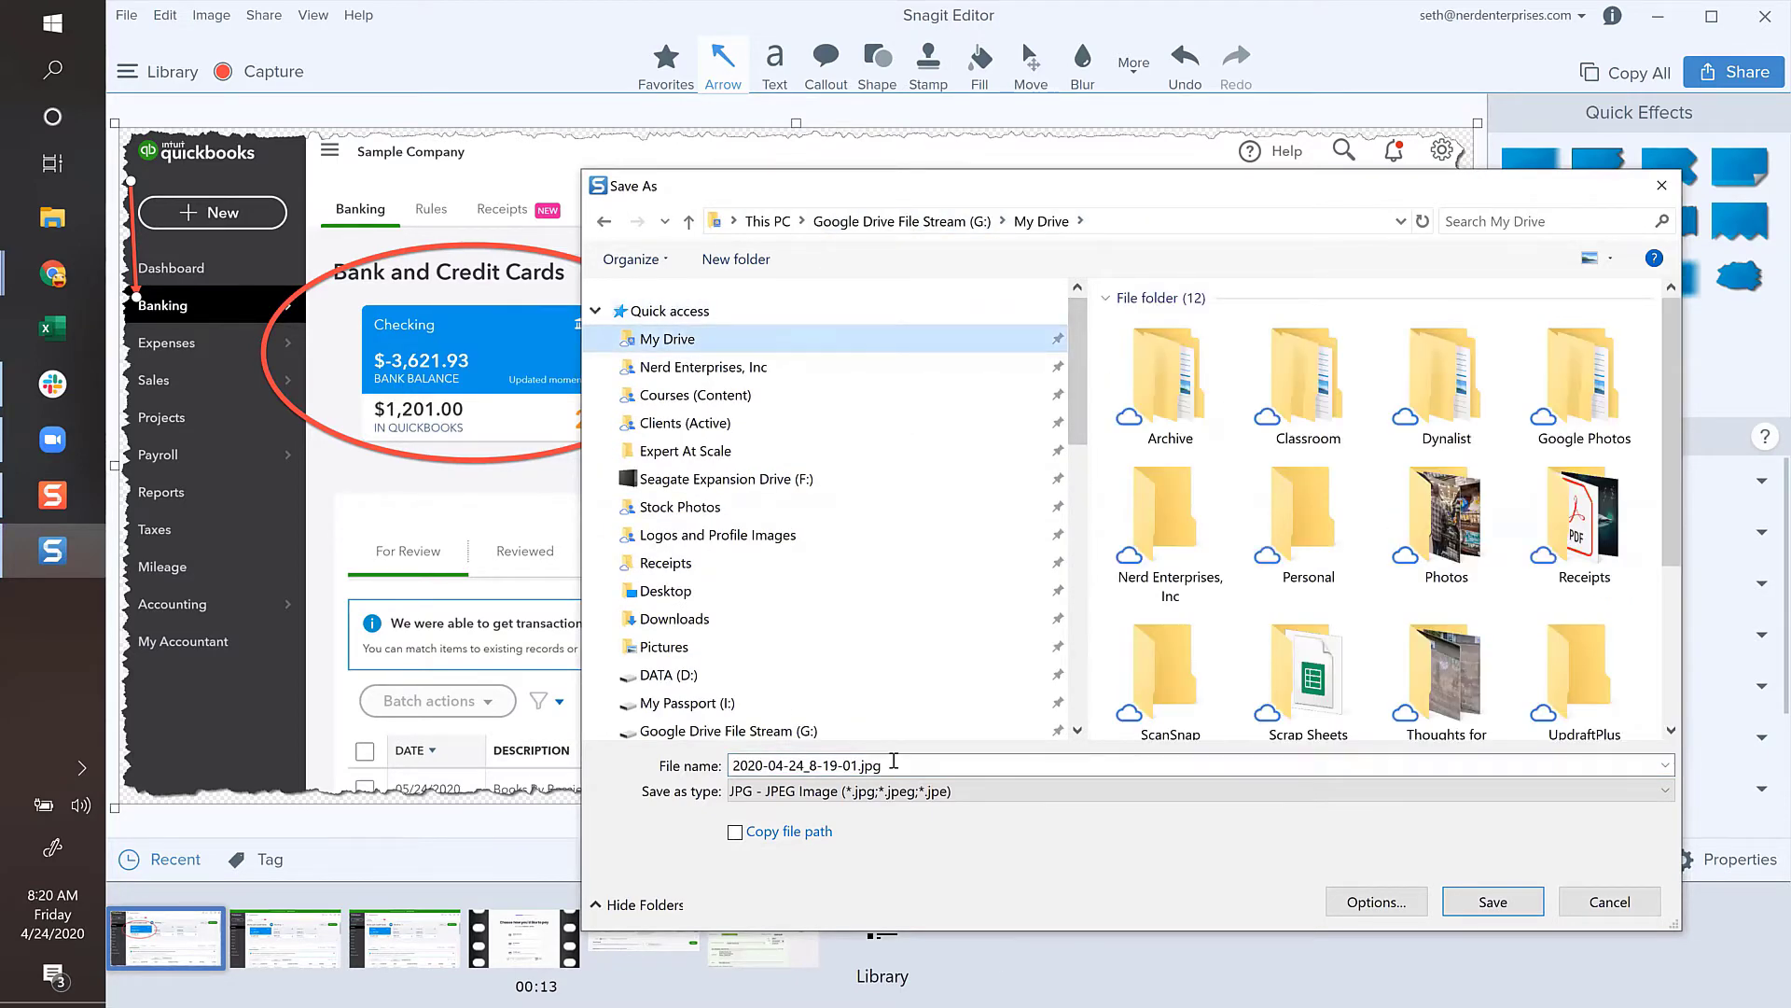
- Name the image Banking-Fig-1-1.jpg, keep the JPG file type and save it
left_click(858, 766)
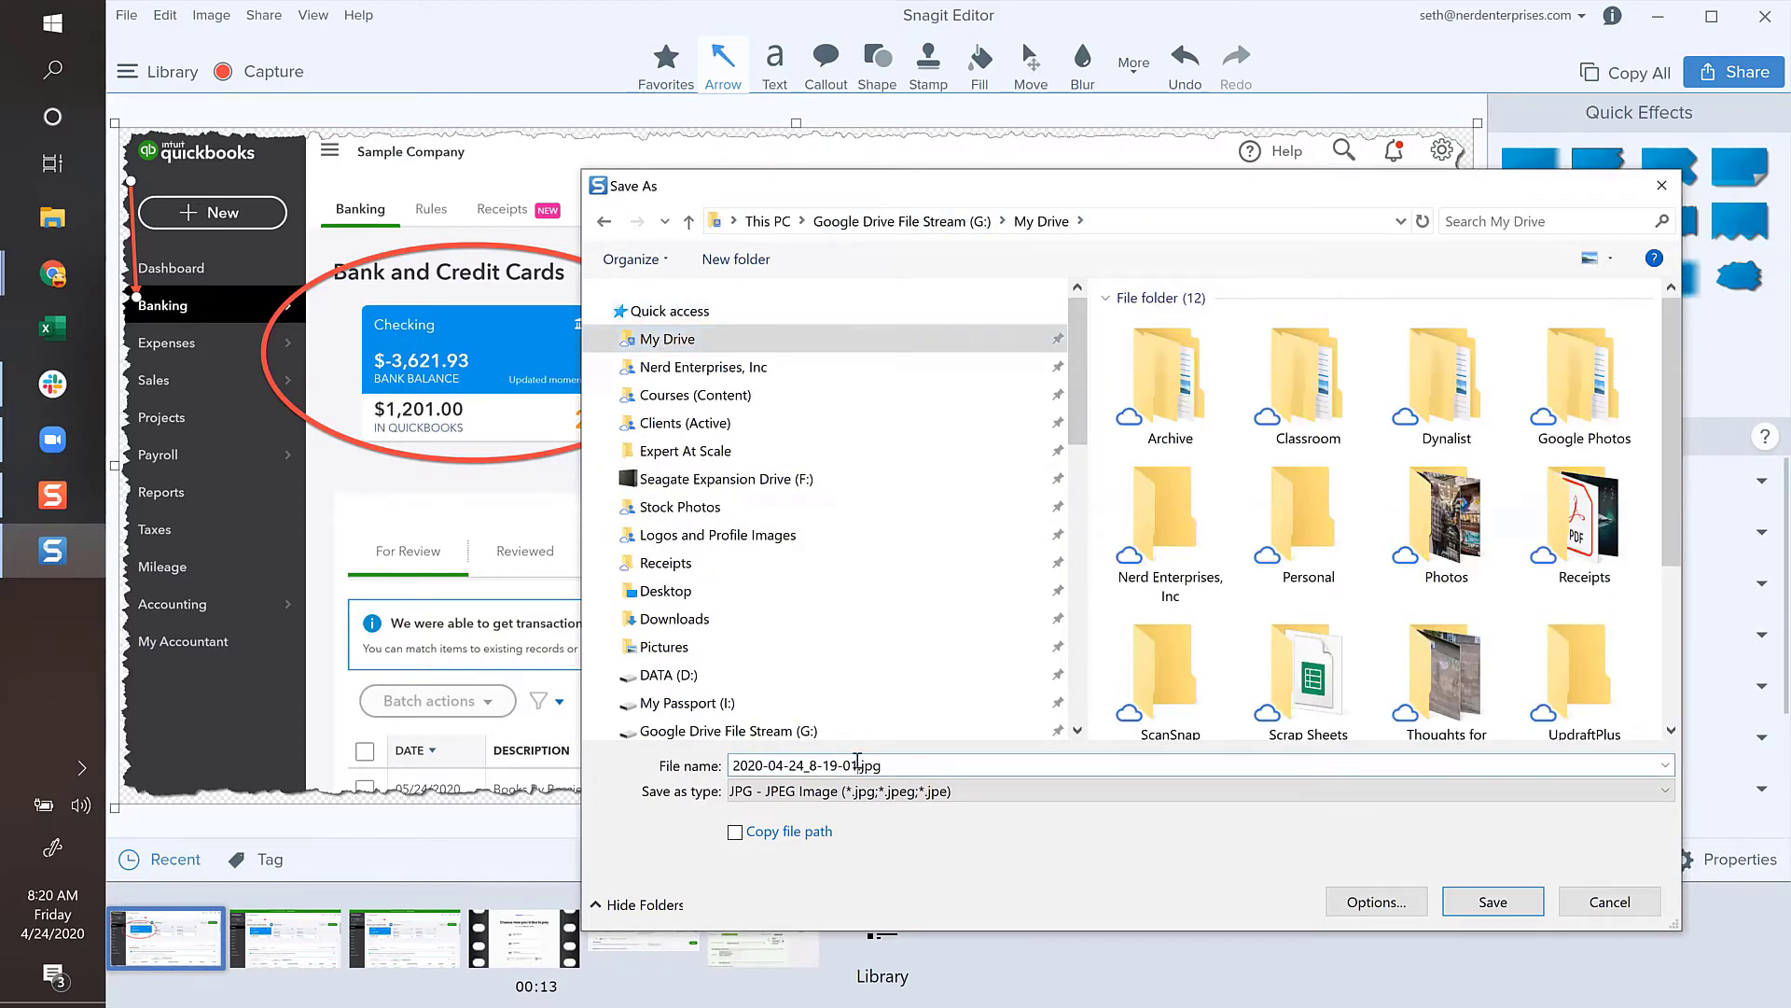
left_click_drag(857, 766, 678, 800)
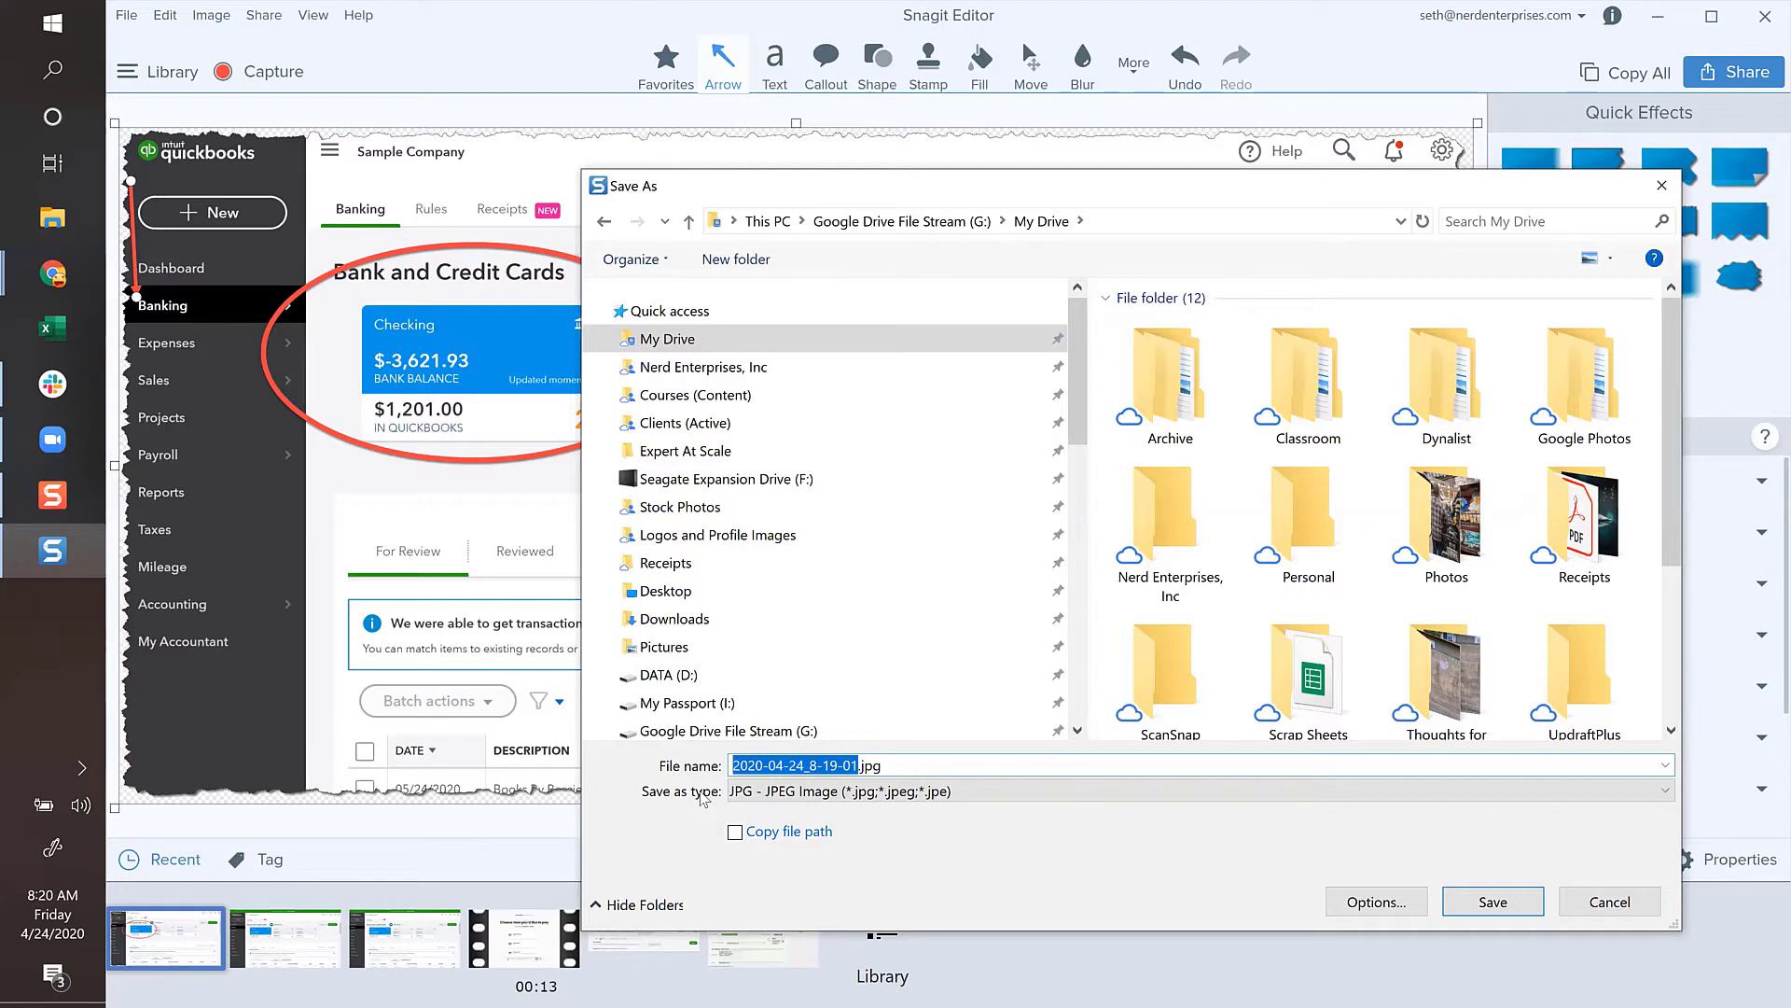
type("Banking")
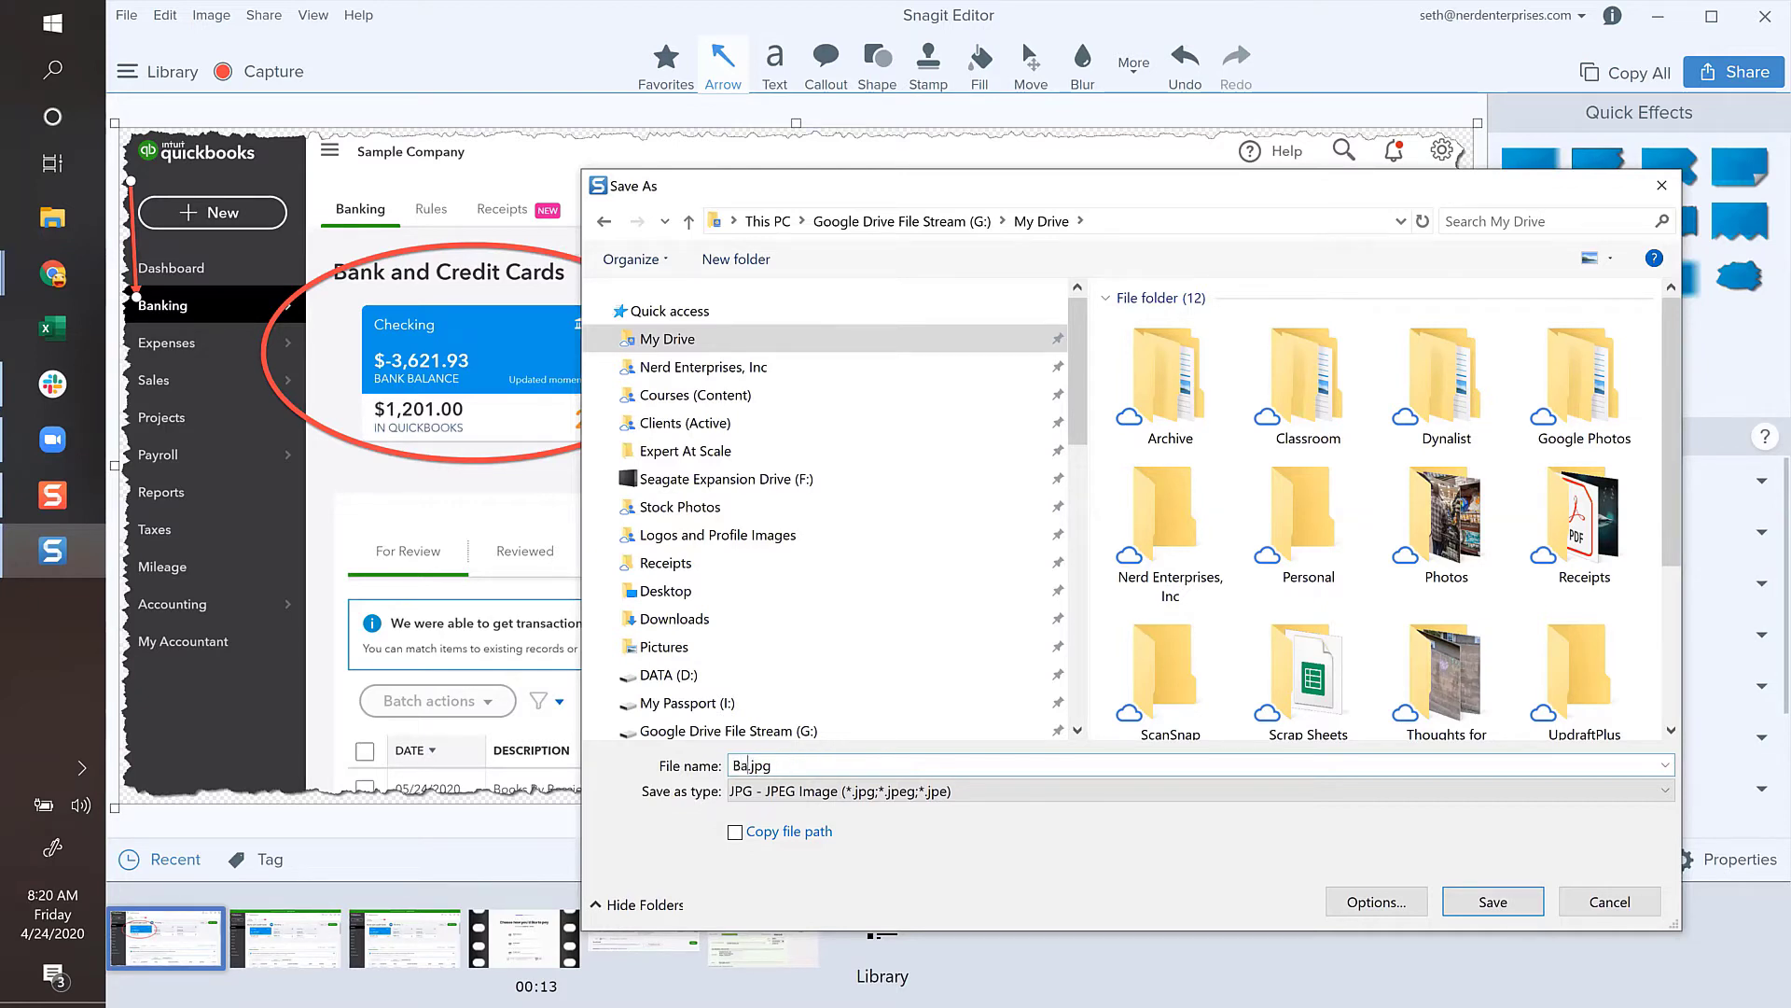
type("-Fig-1")
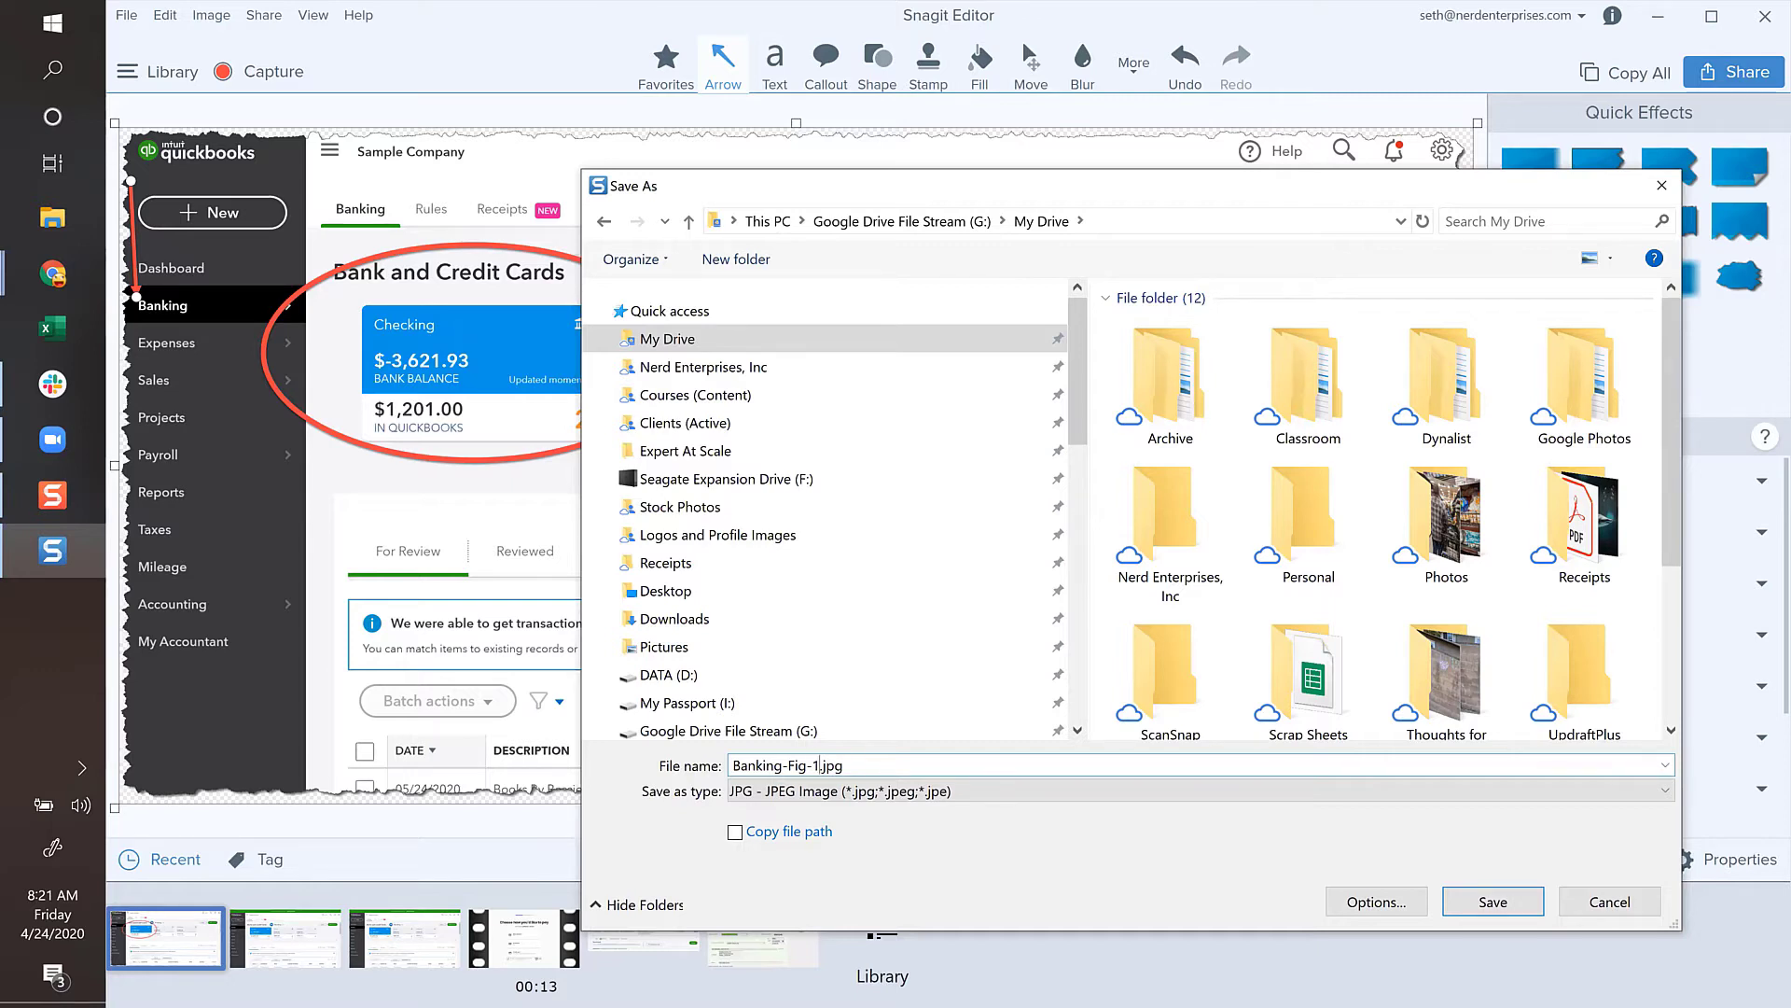
type("-1")
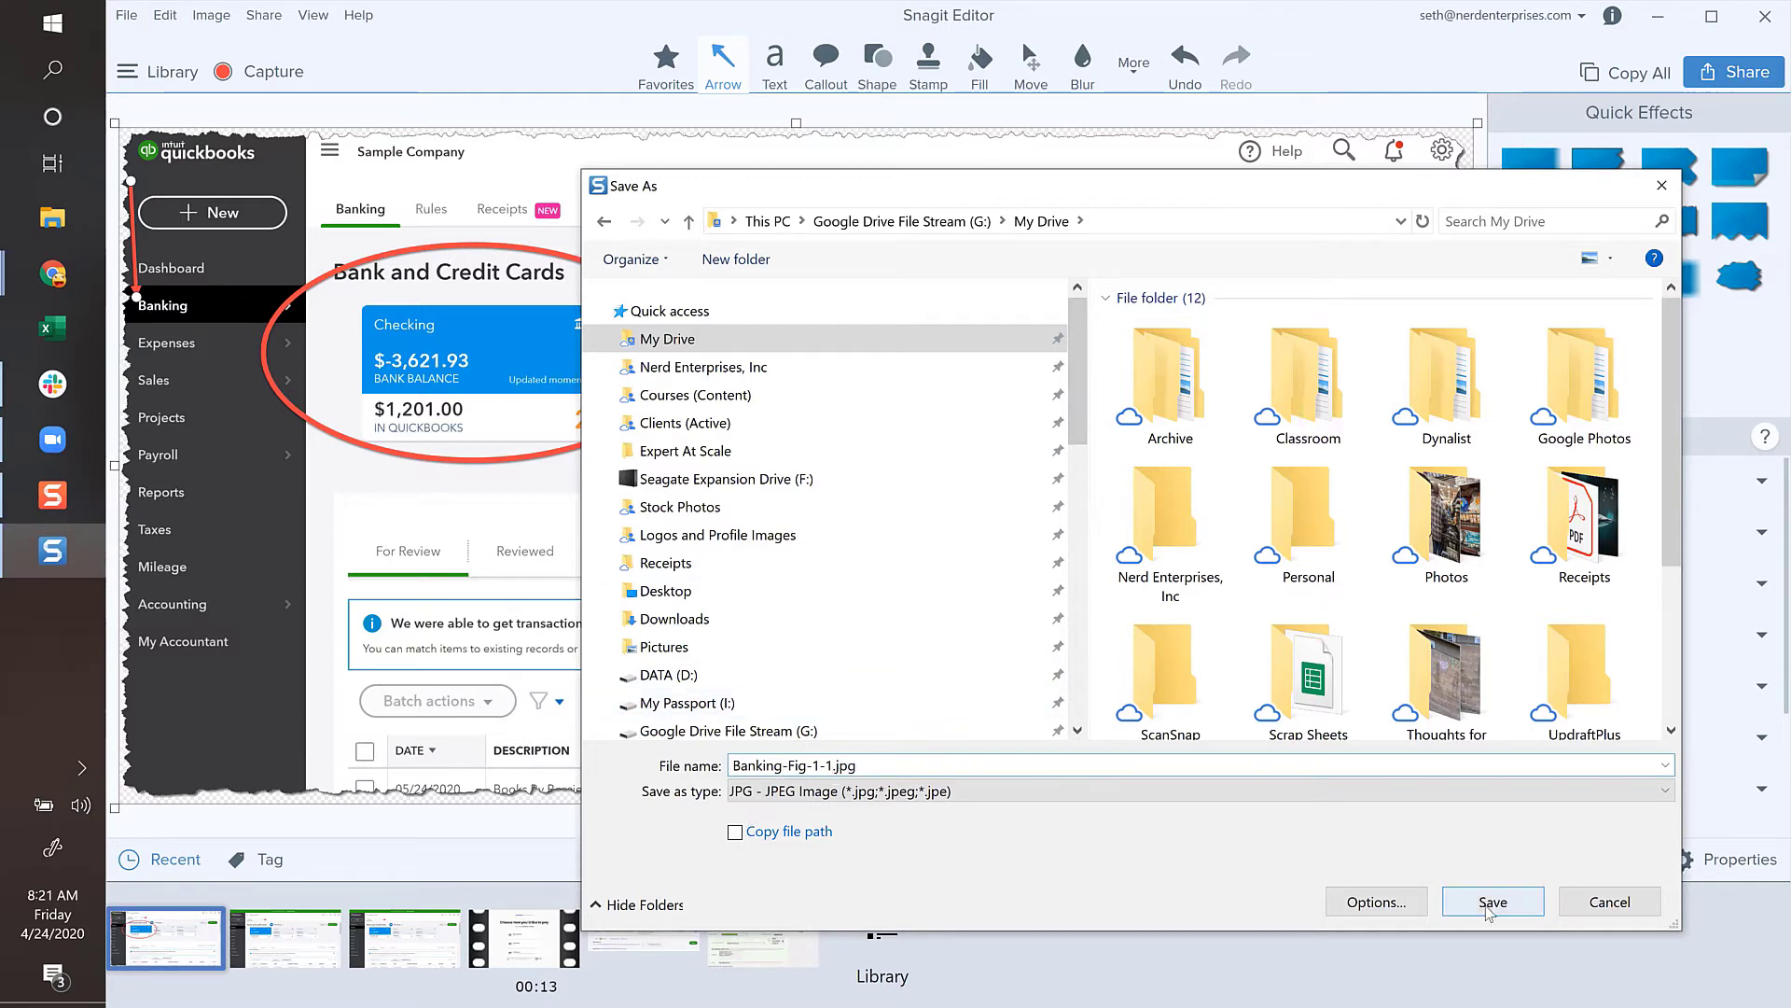
left_click(885, 793)
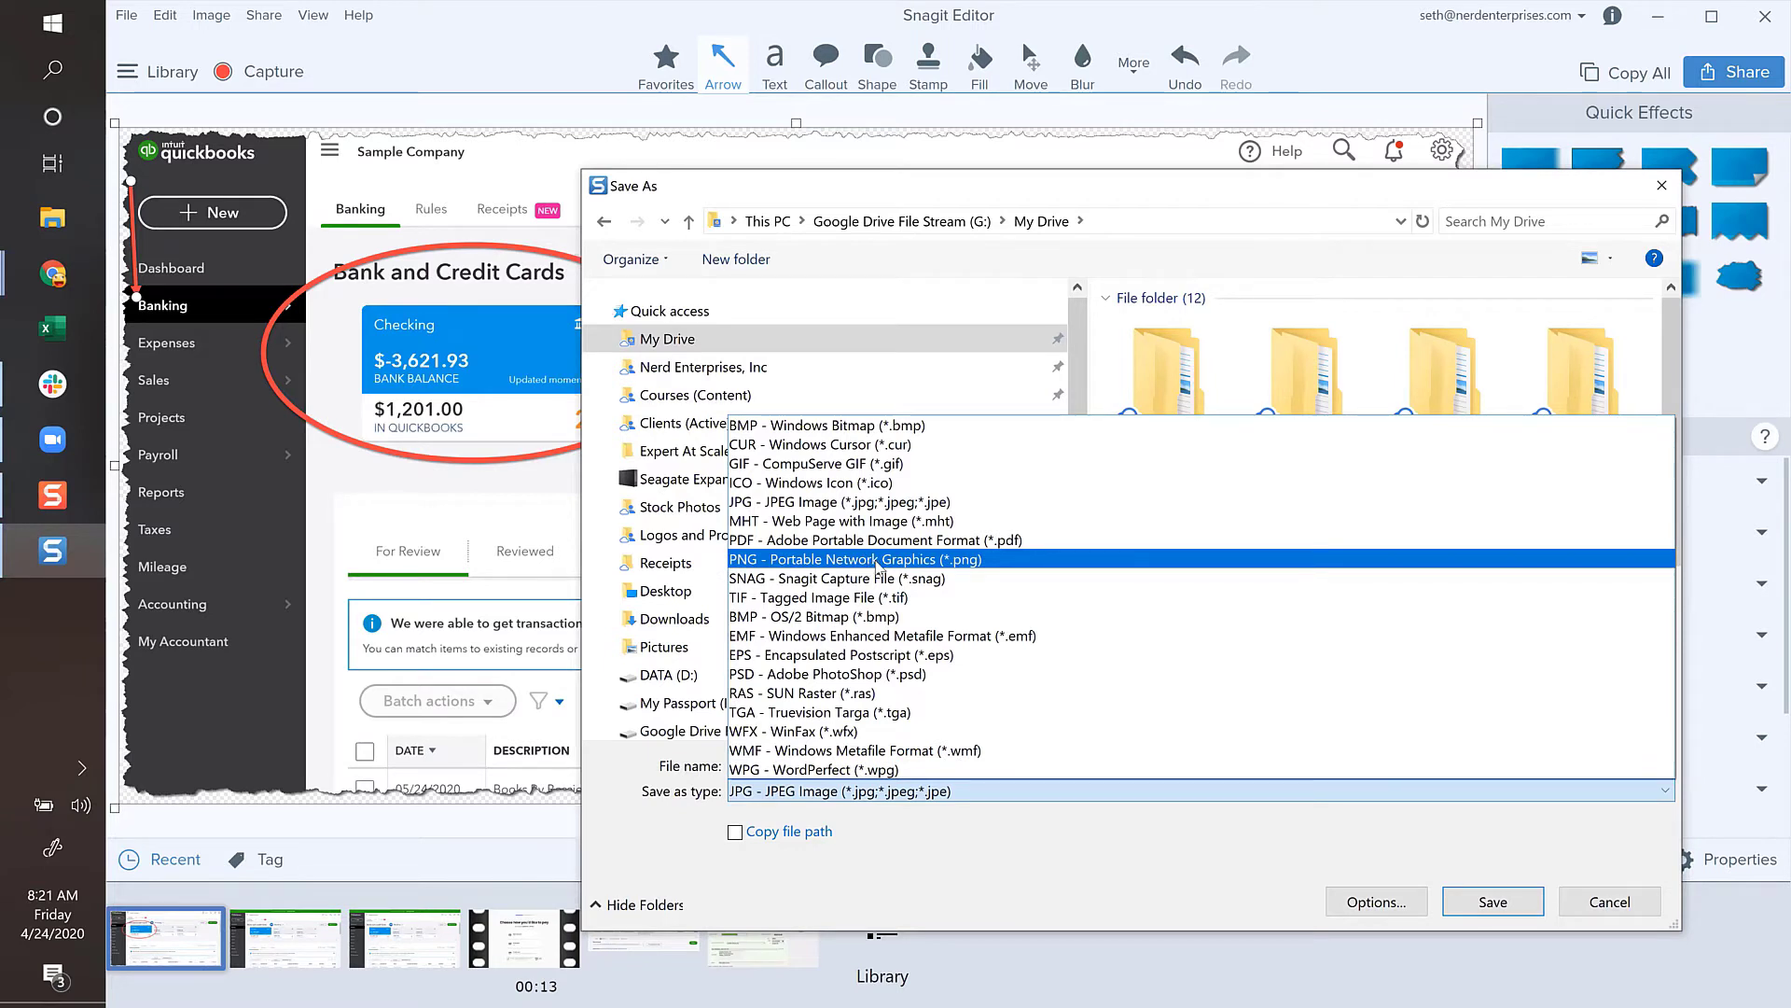
left_click(866, 862)
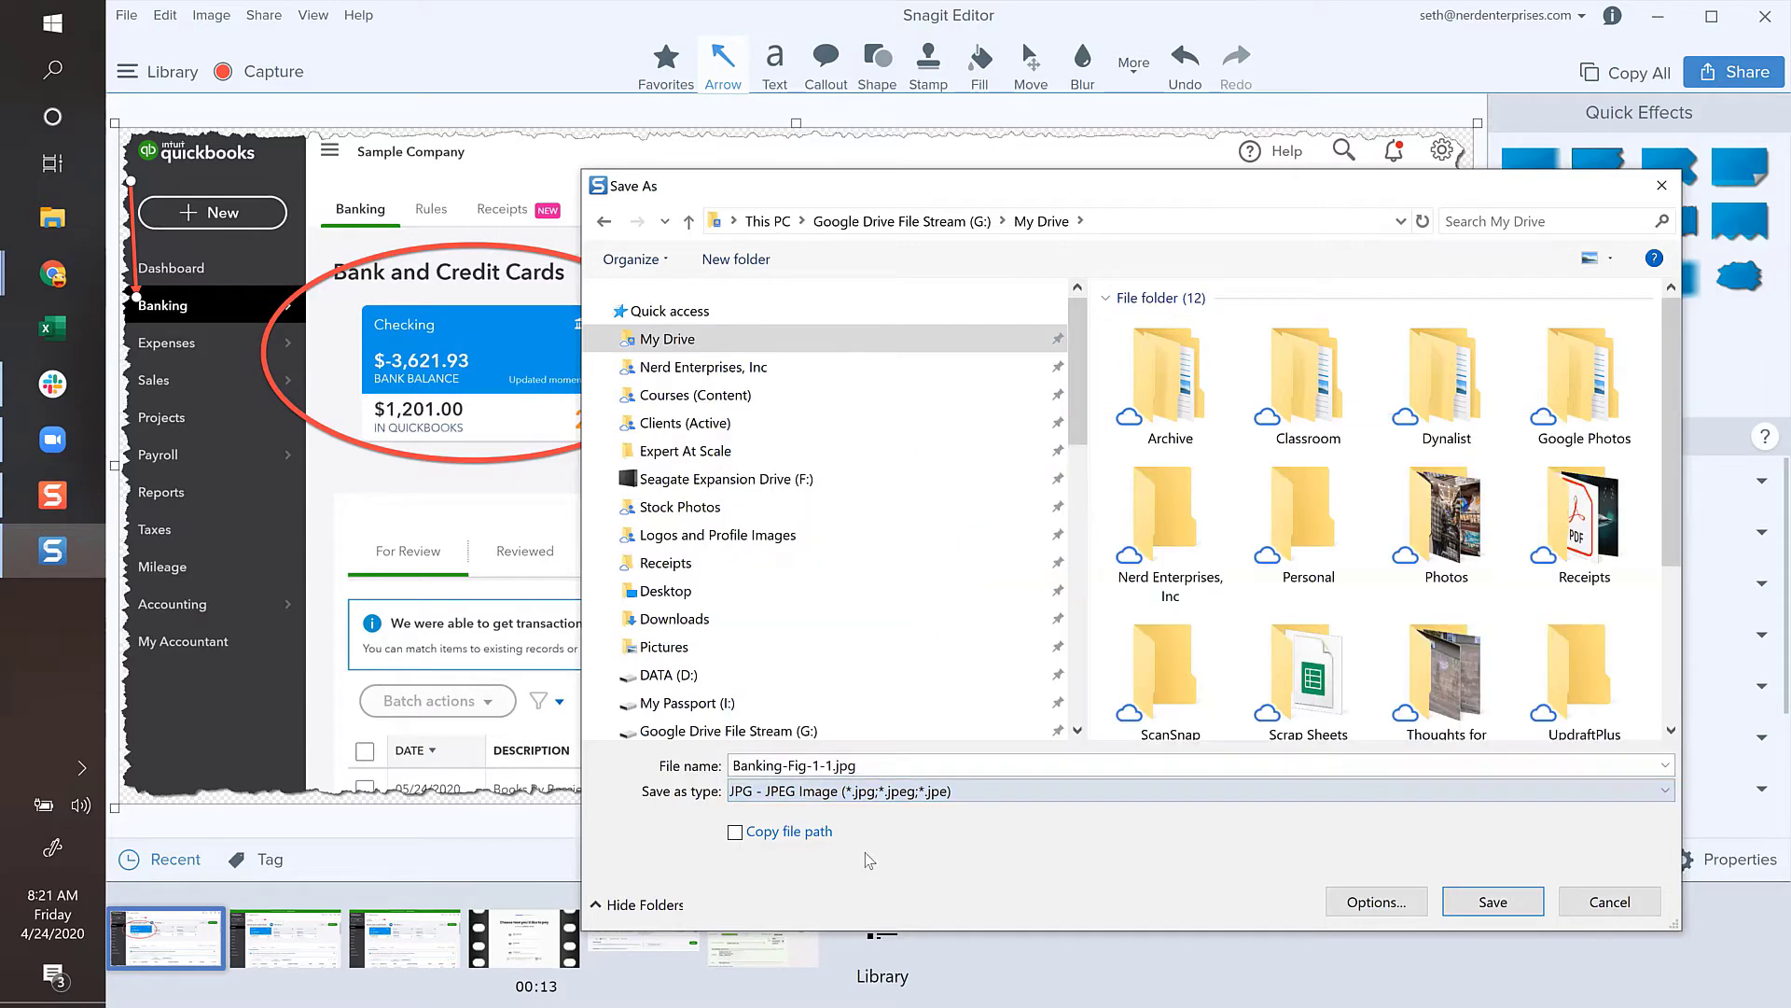
left_click(1492, 901)
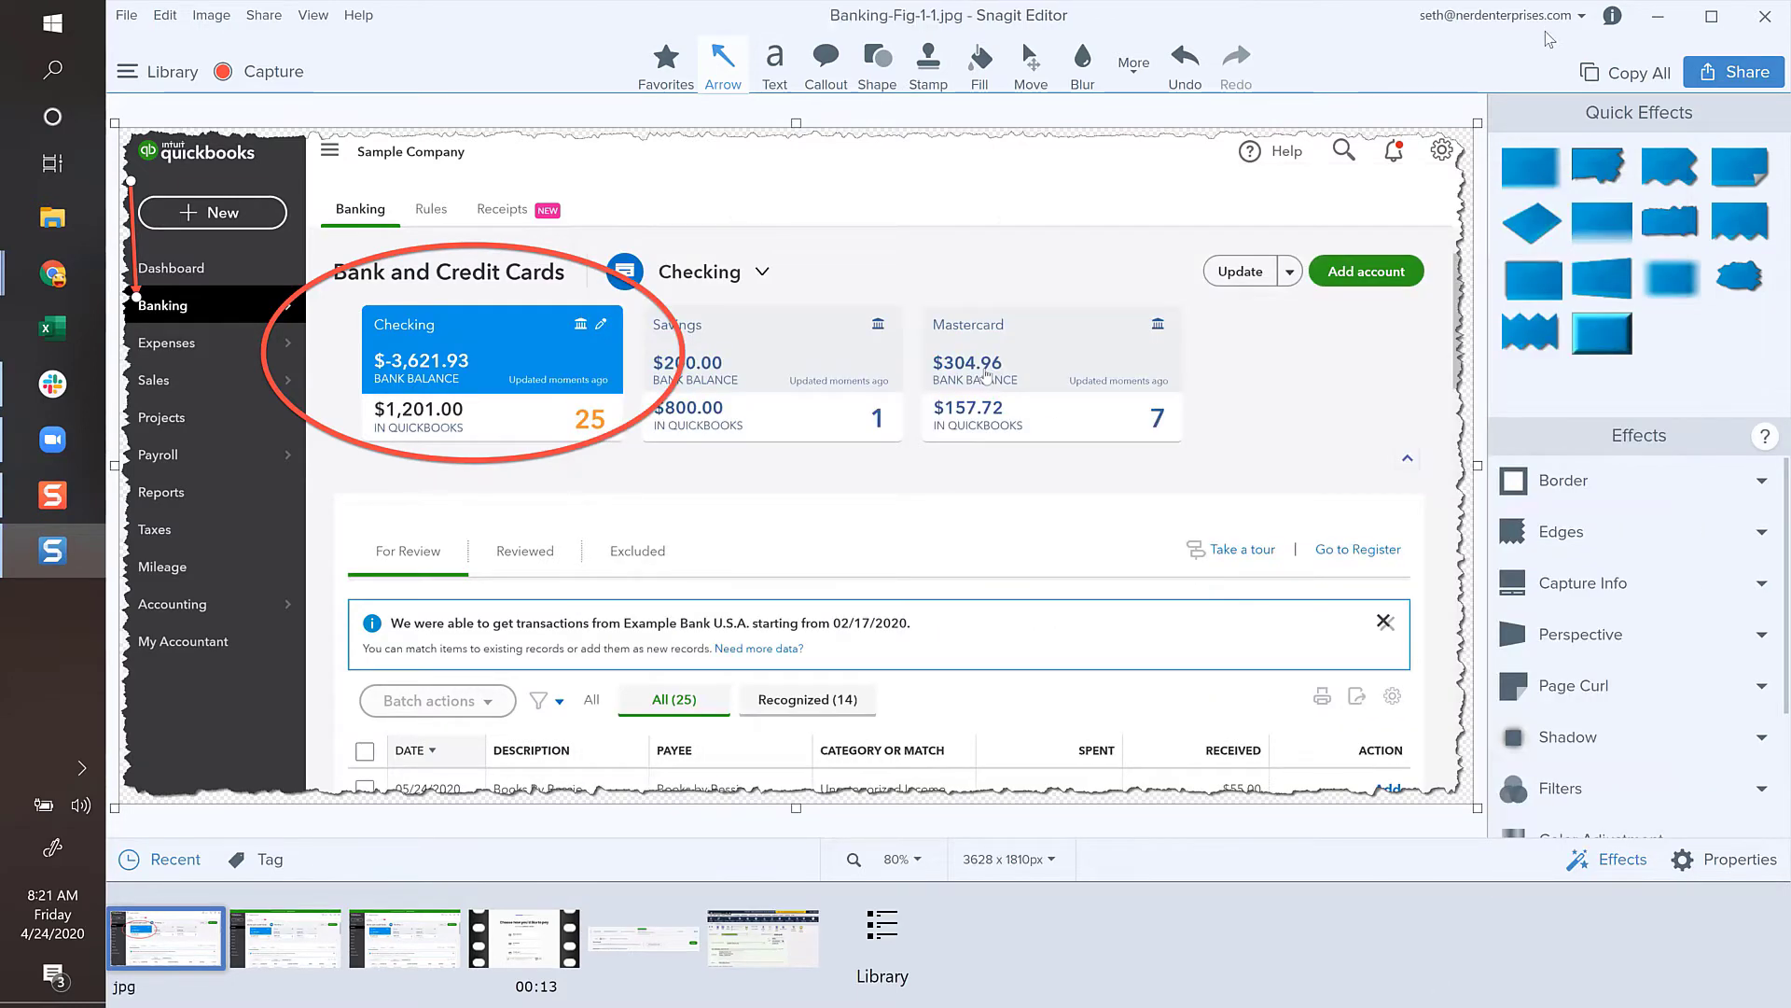
- Insert Banking-Fig-1-1.jpg from My Drive into the accounting manual, between the Checking and Savings headings
left_click(73, 215)
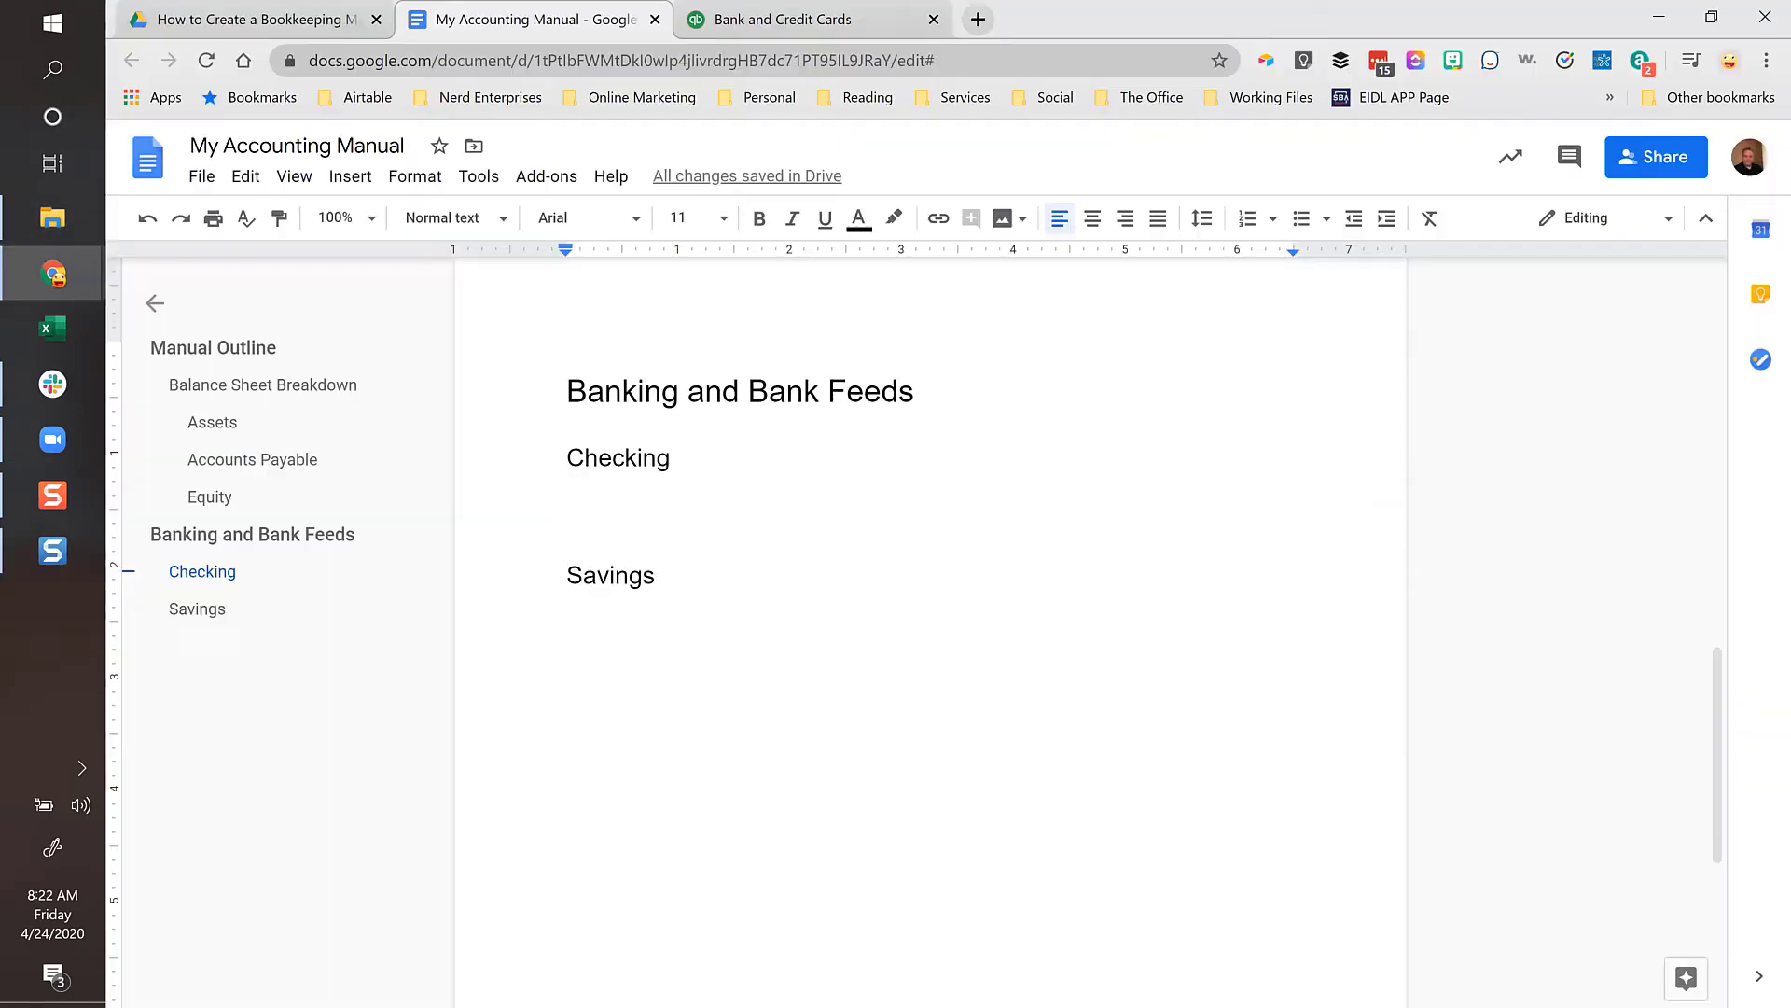
left_click_drag(484, 528, 621, 530)
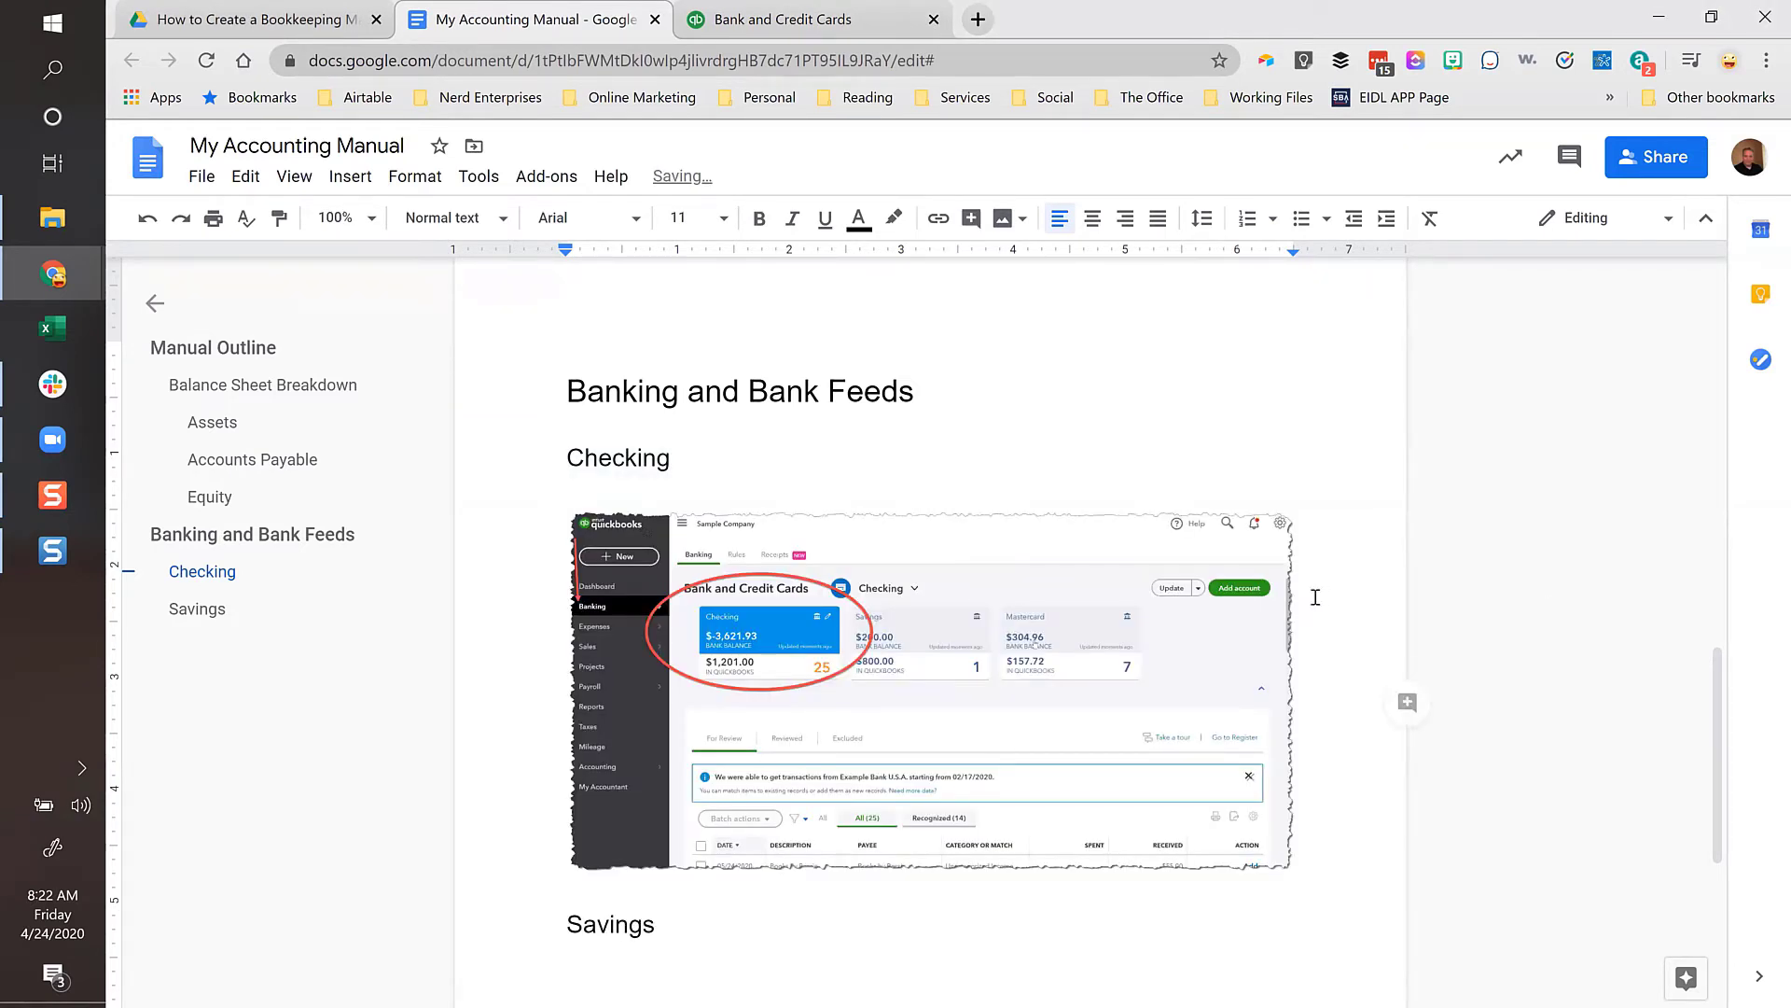
scroll(1359, 668, "down", 1)
left_click(1293, 750)
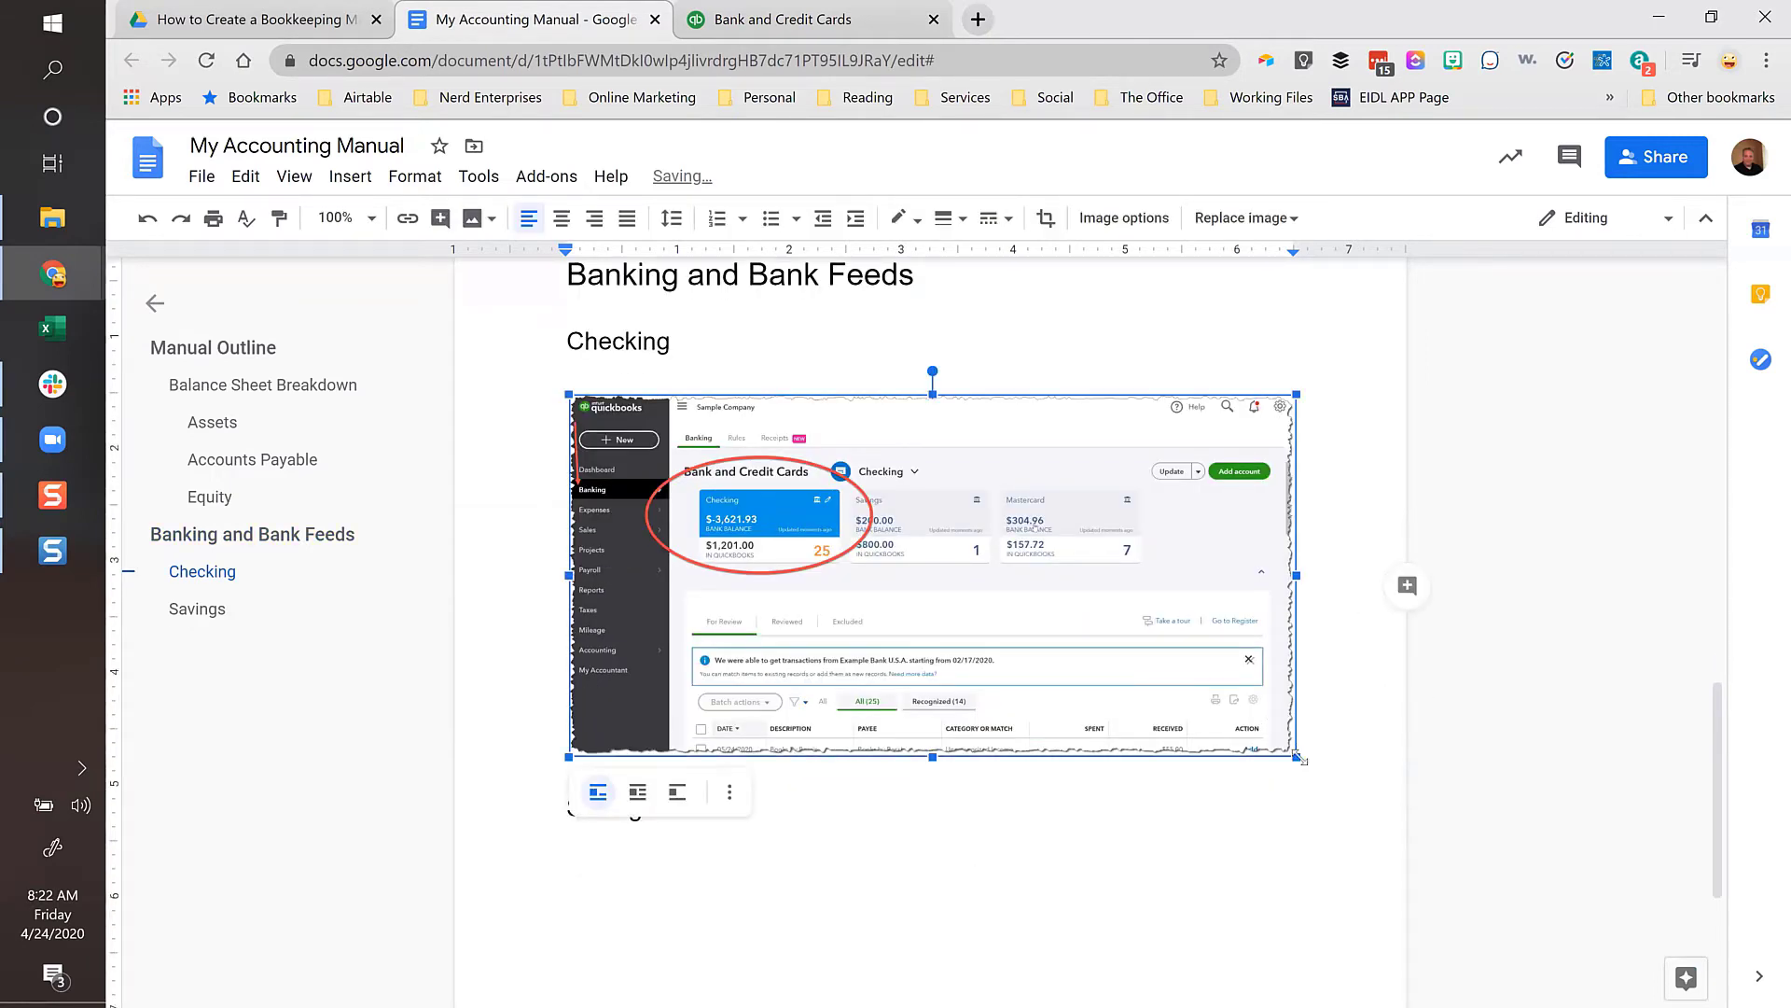
left_click(1362, 532)
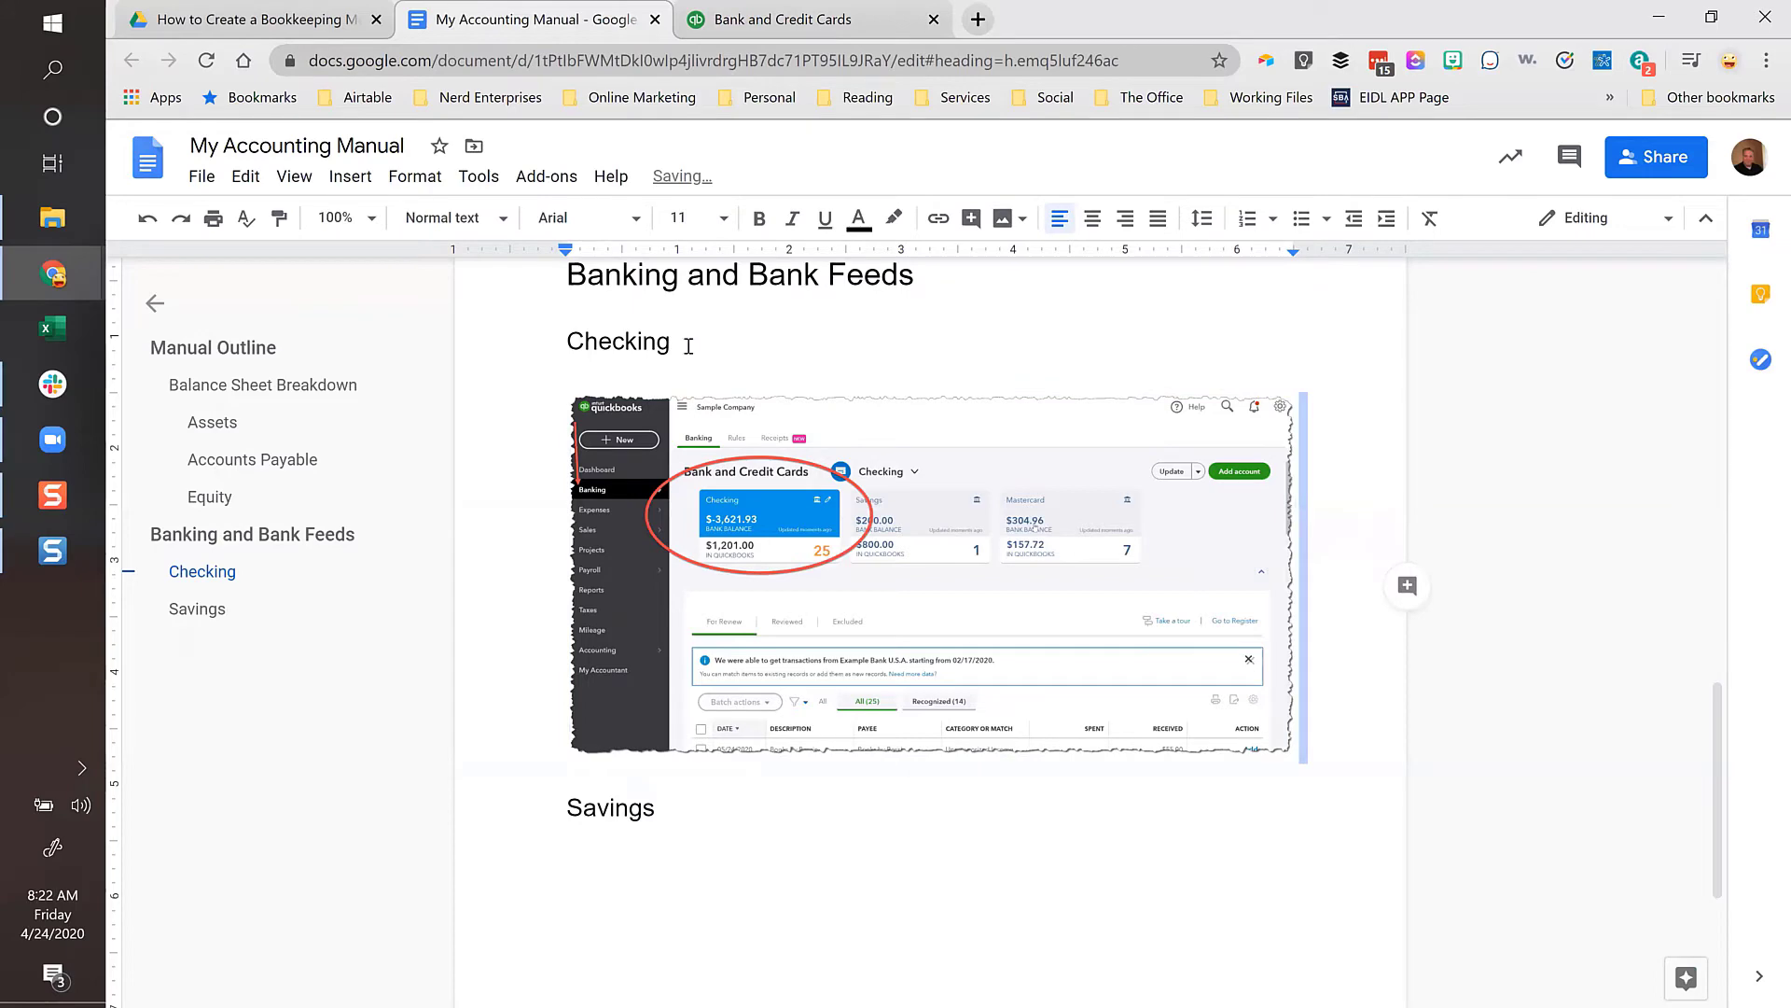
- Switch to Snagit Editor and resize the annotated screenshot to 80 percent width and height, flattening all objects
key("alt+Tab")
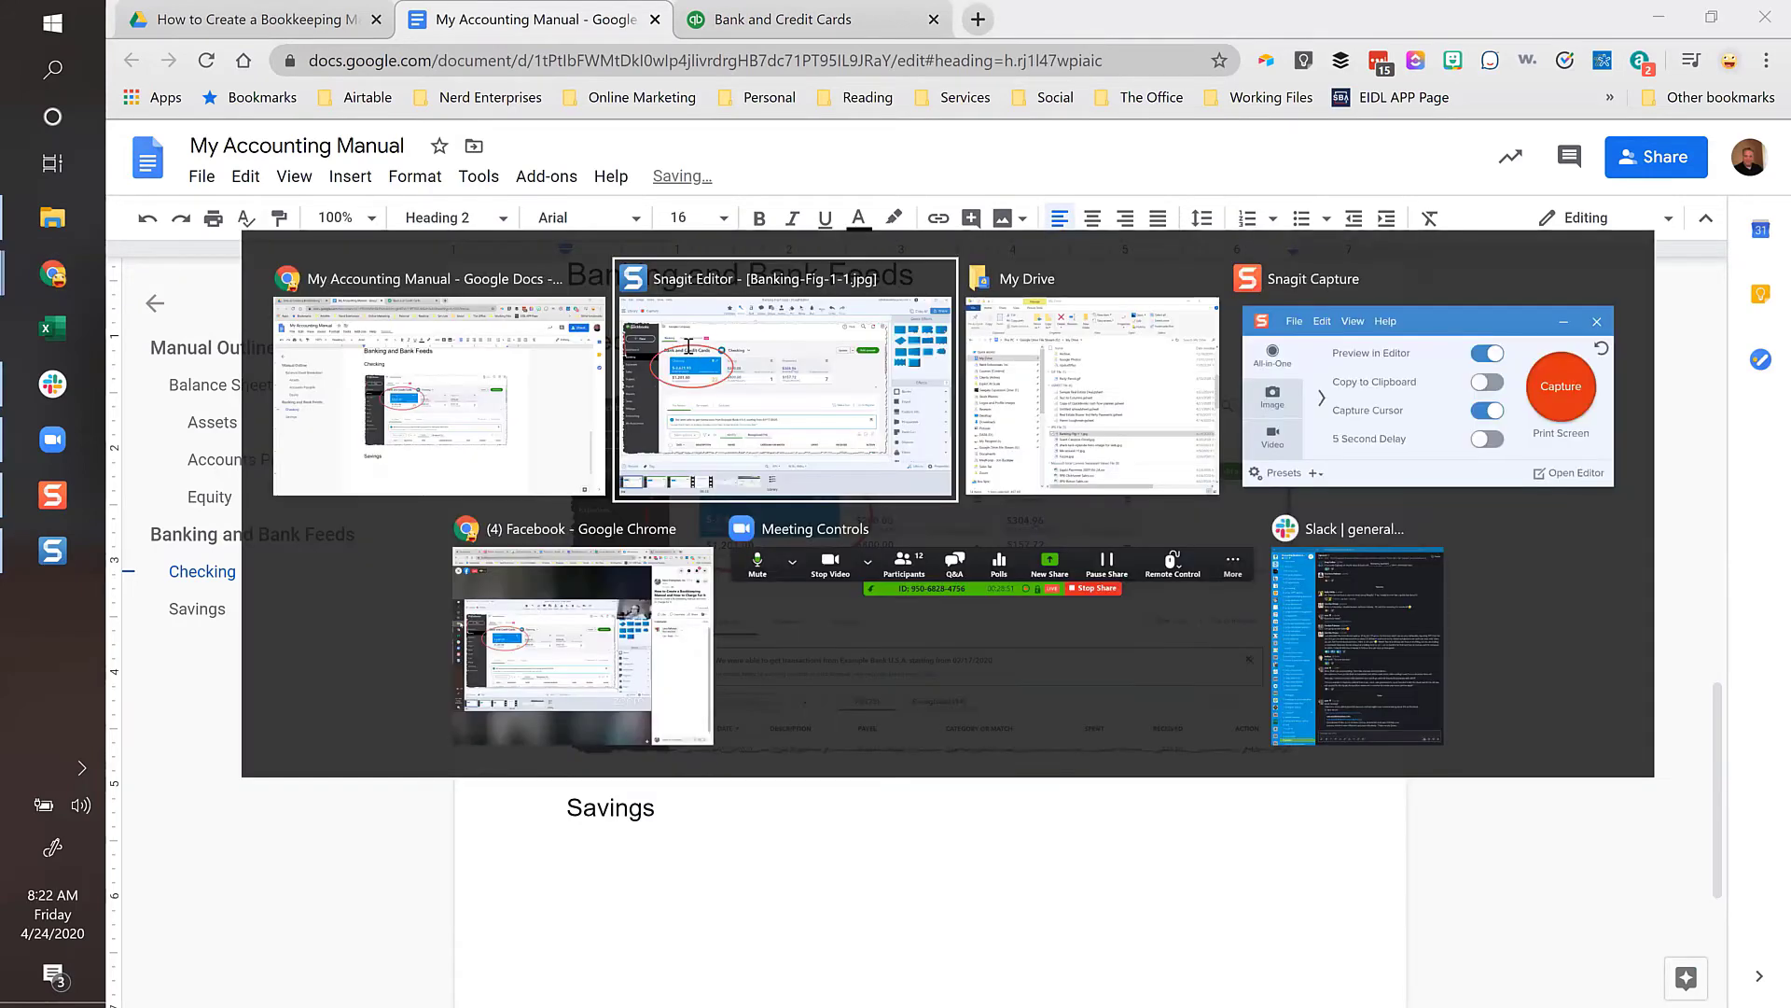
left_click(975, 859)
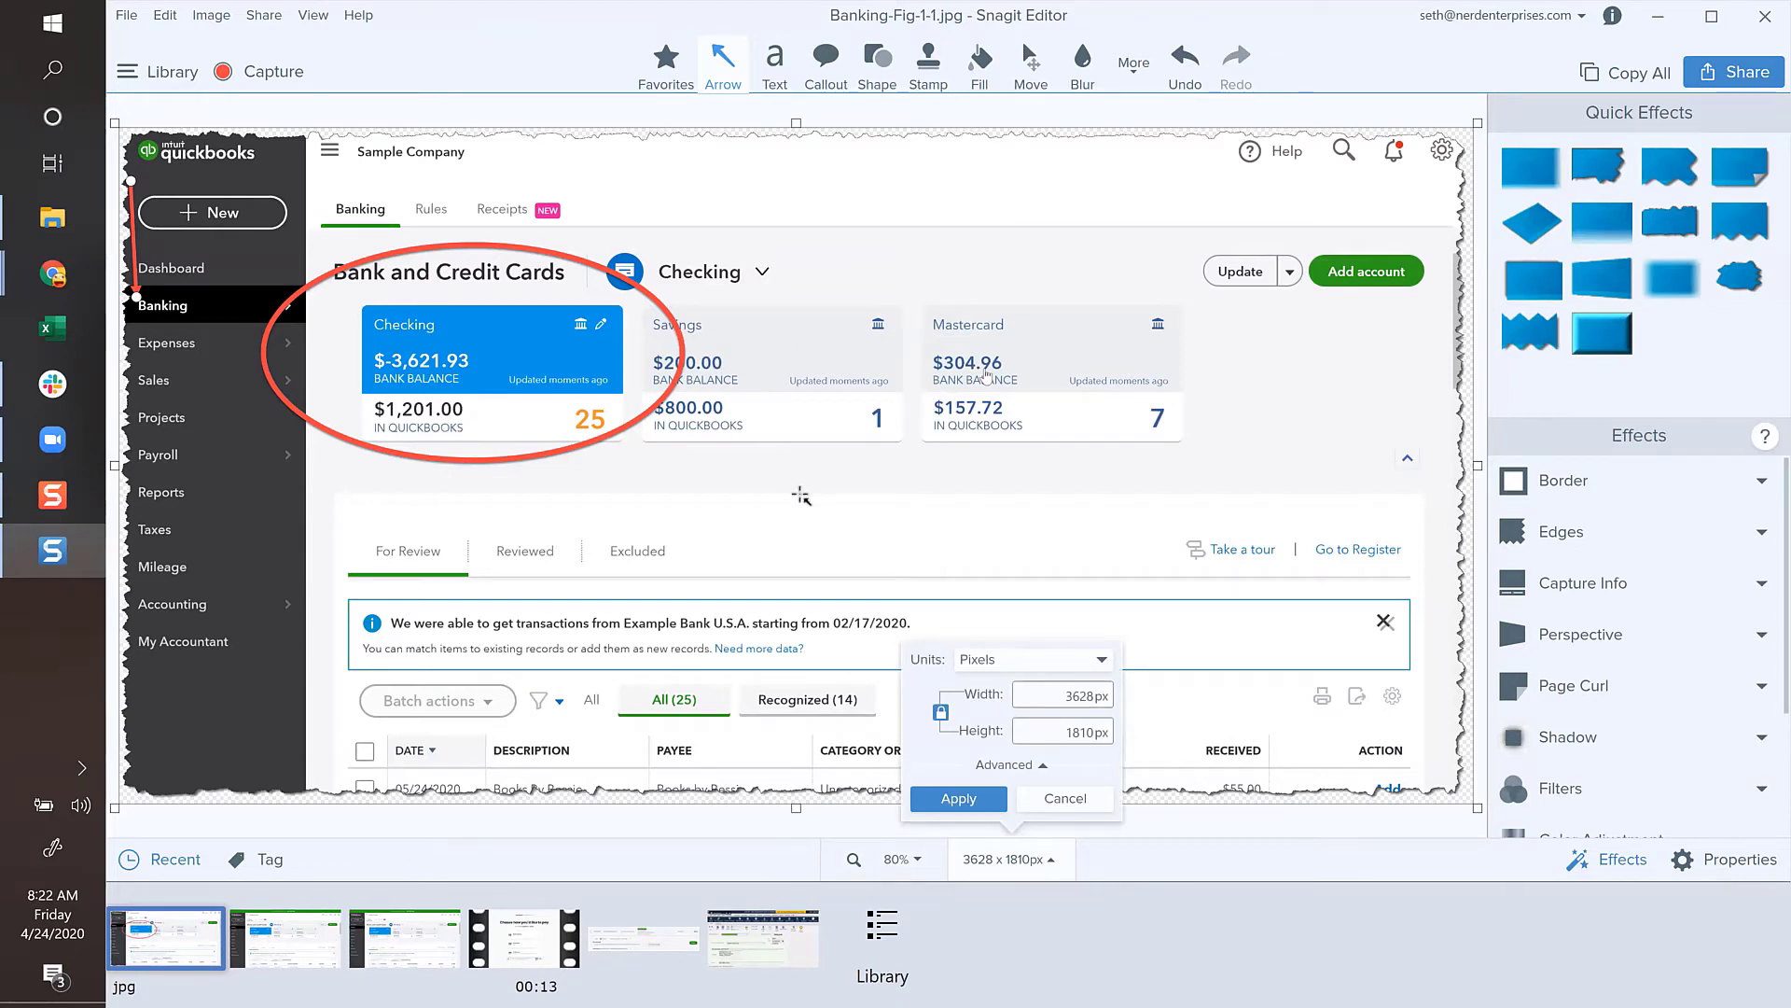
left_click(1011, 660)
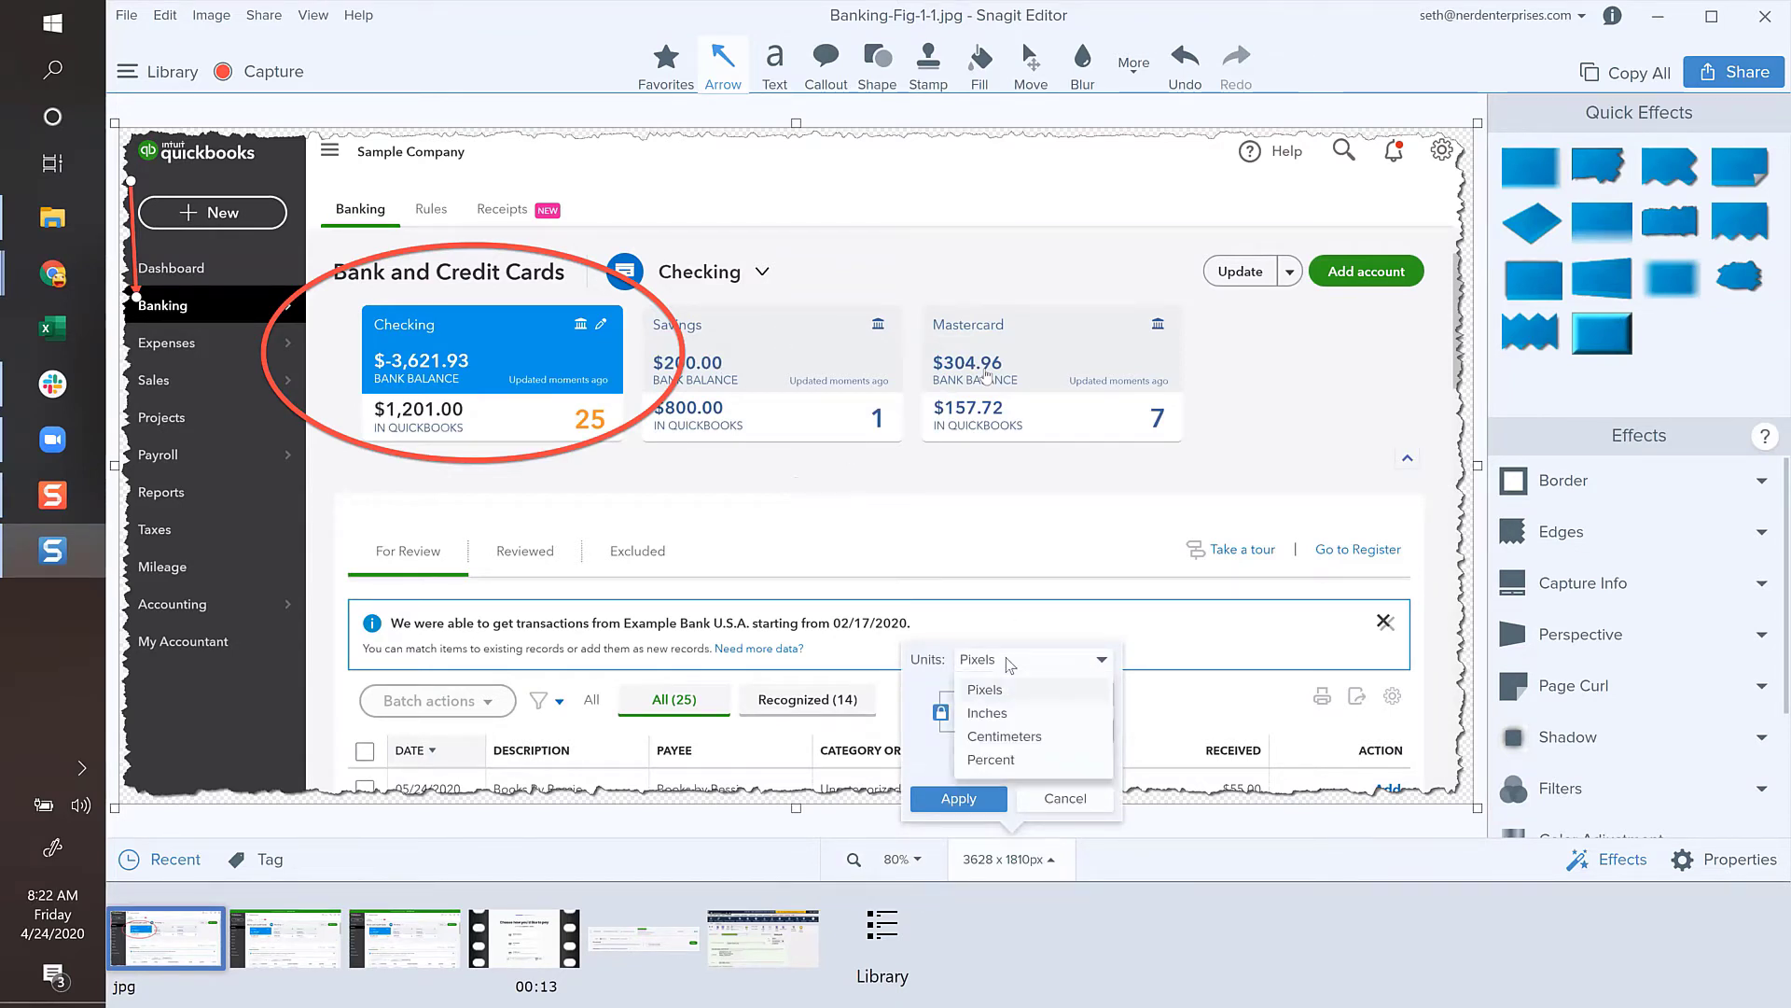
left_click(995, 759)
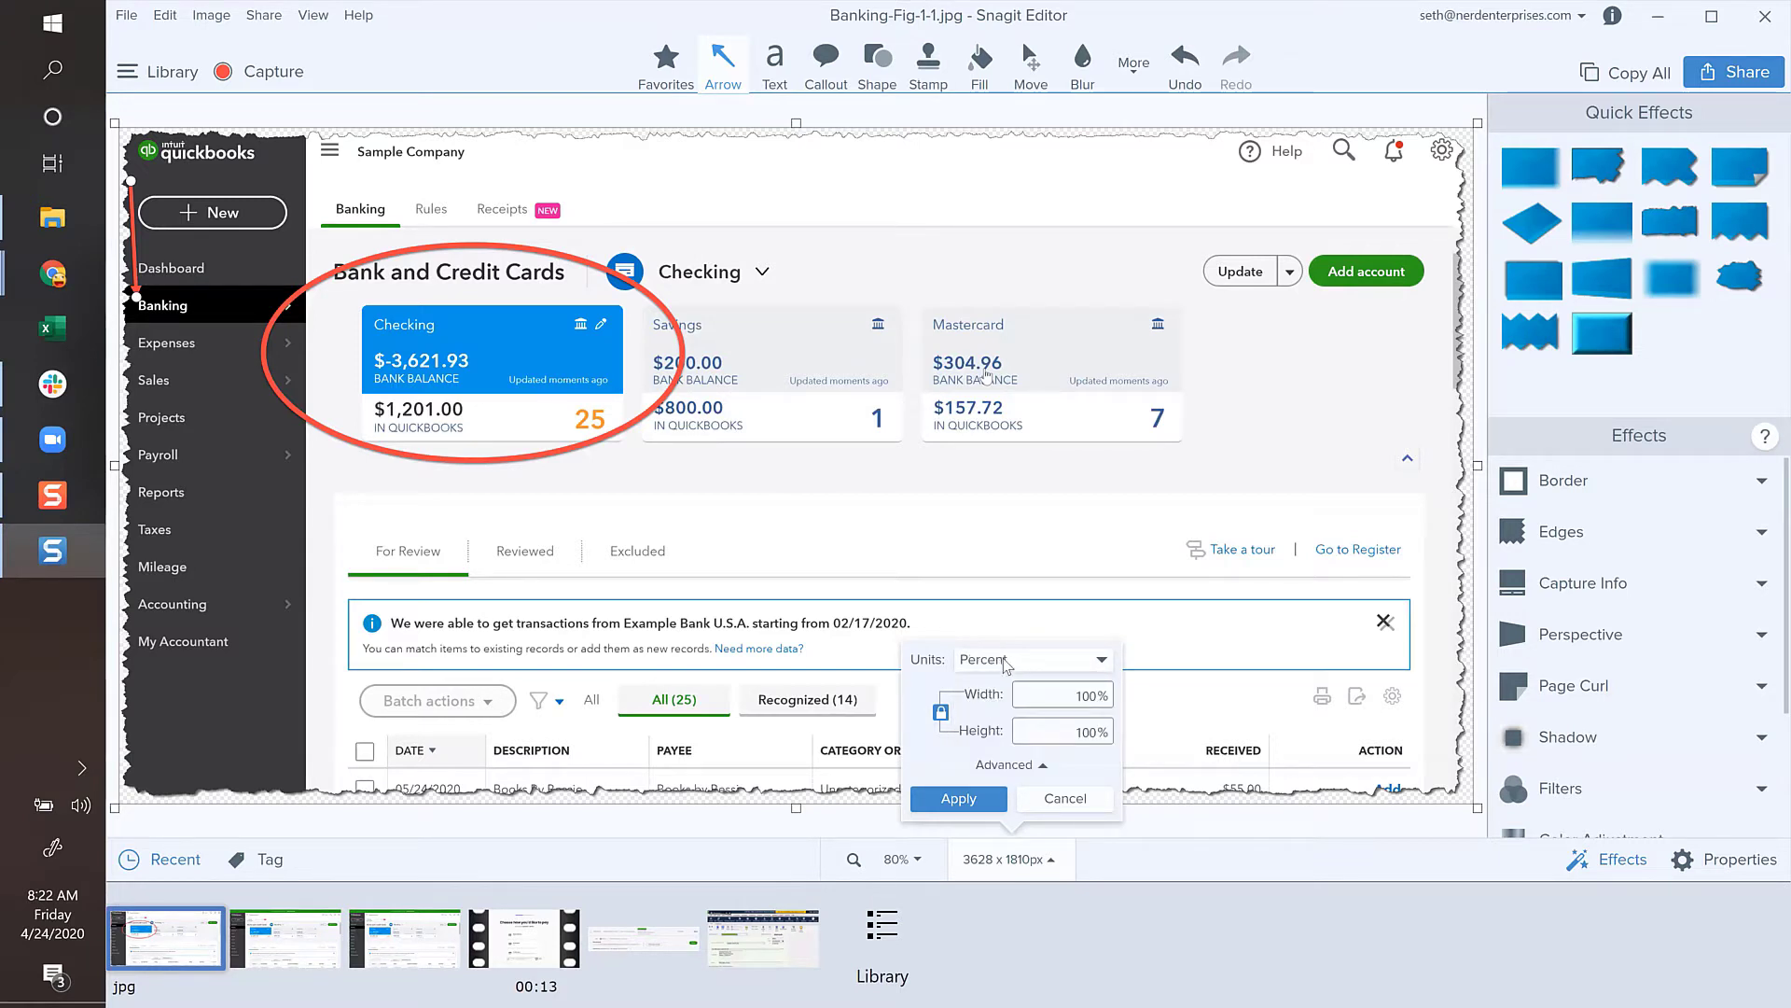
left_click(1064, 695)
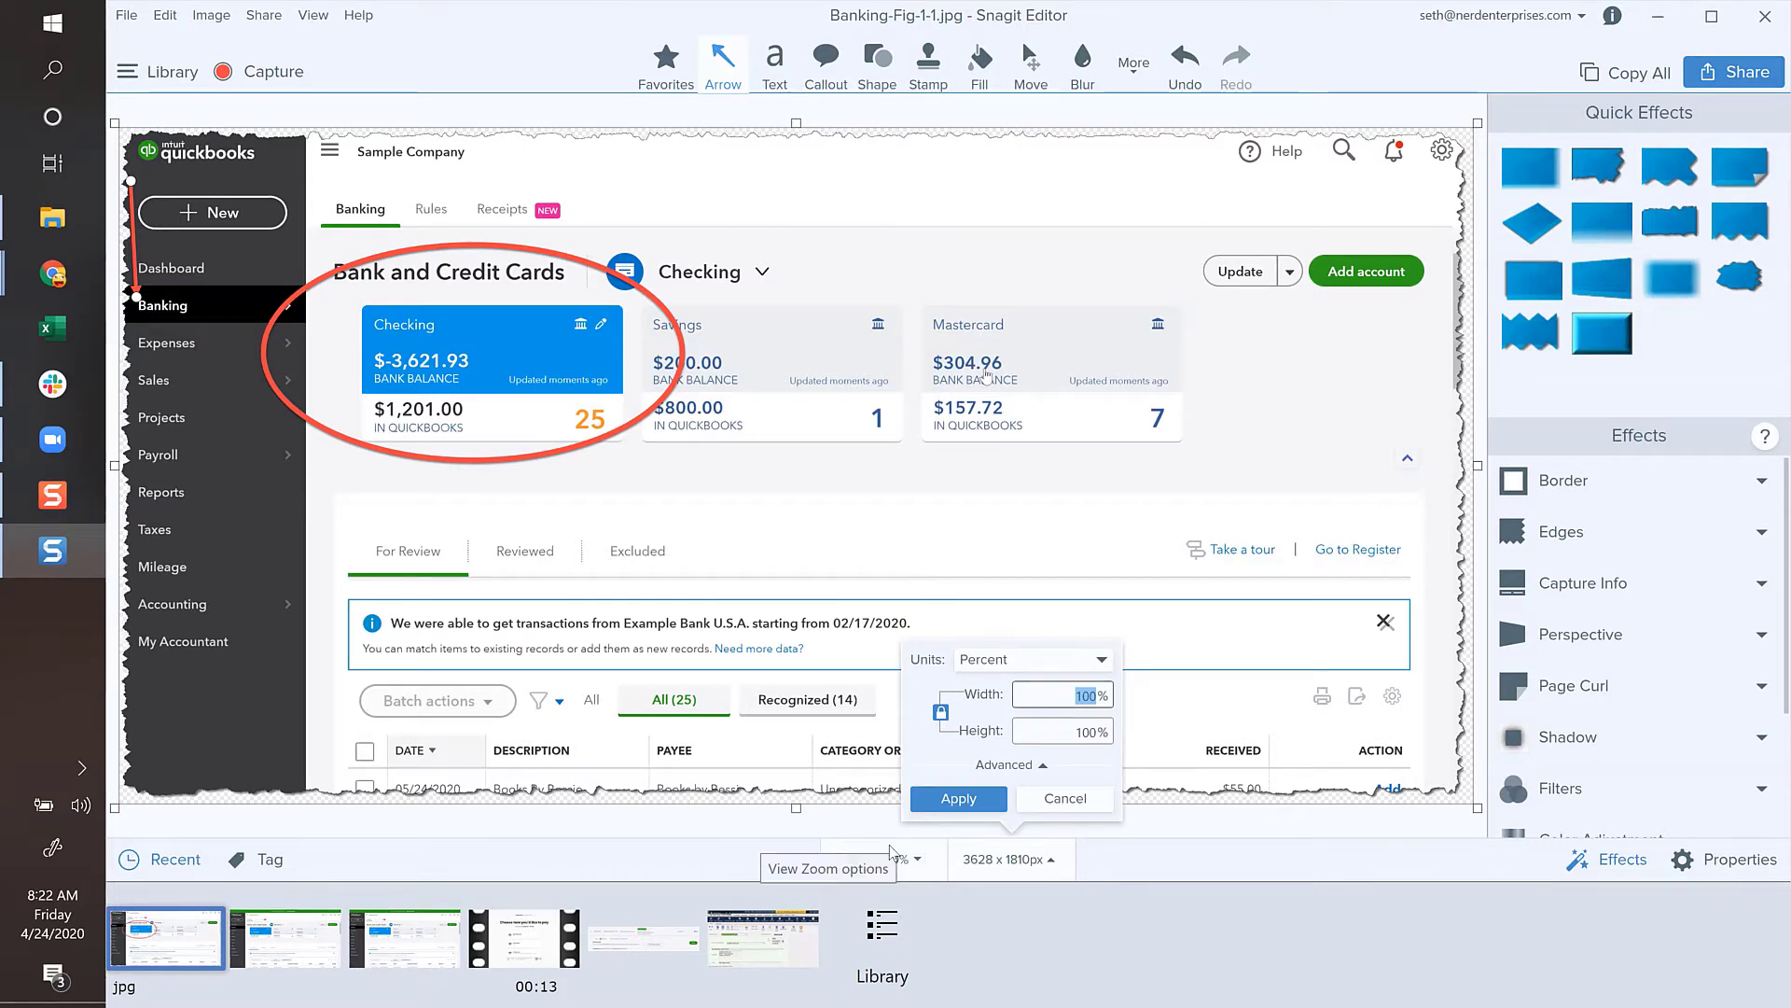
type("80")
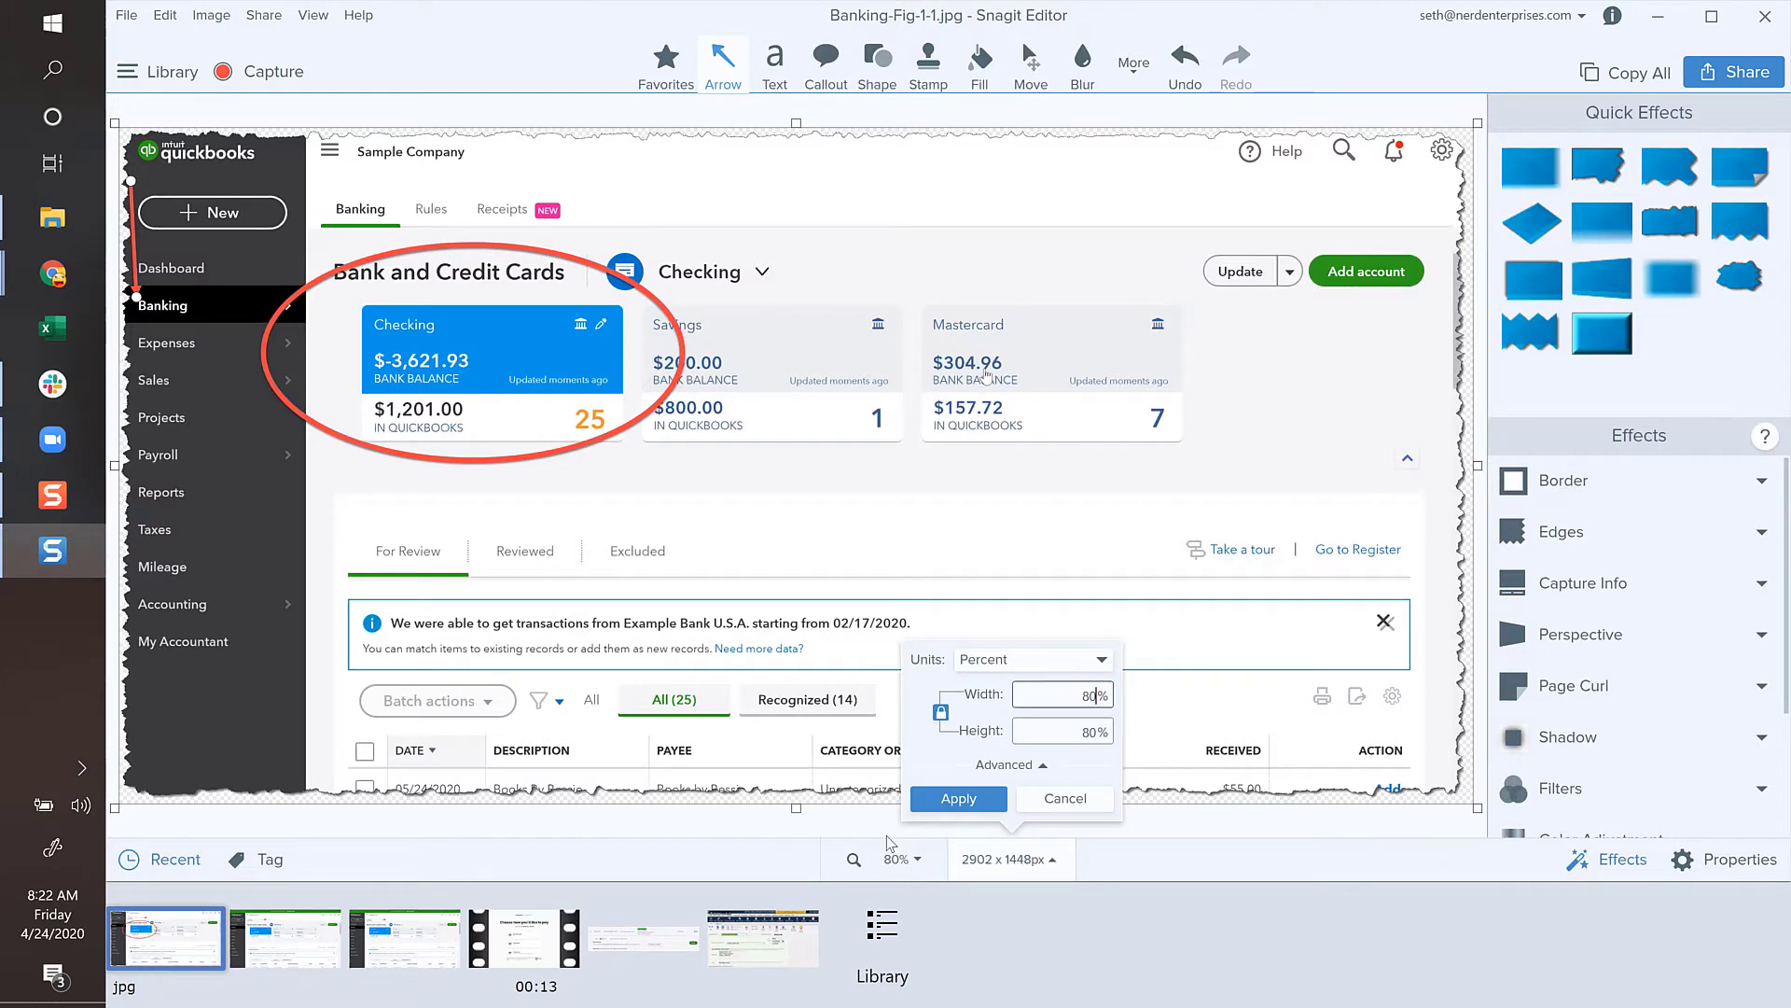
left_click(958, 798)
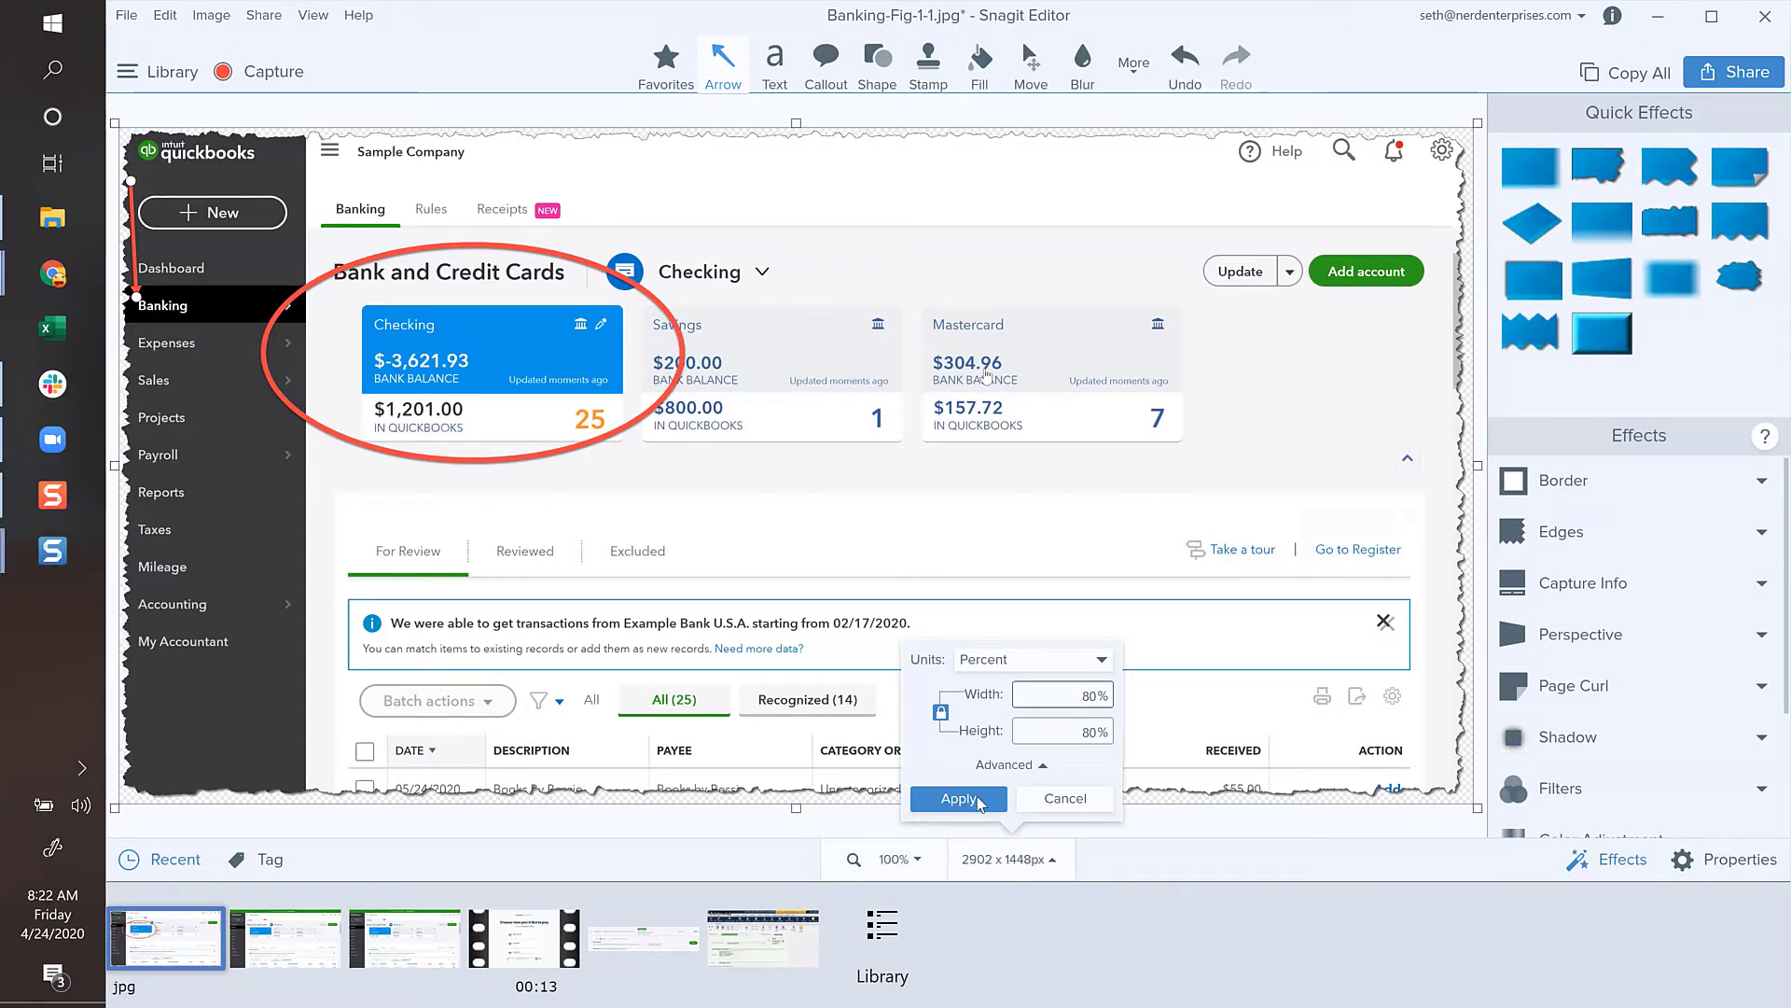
left_click(745, 496)
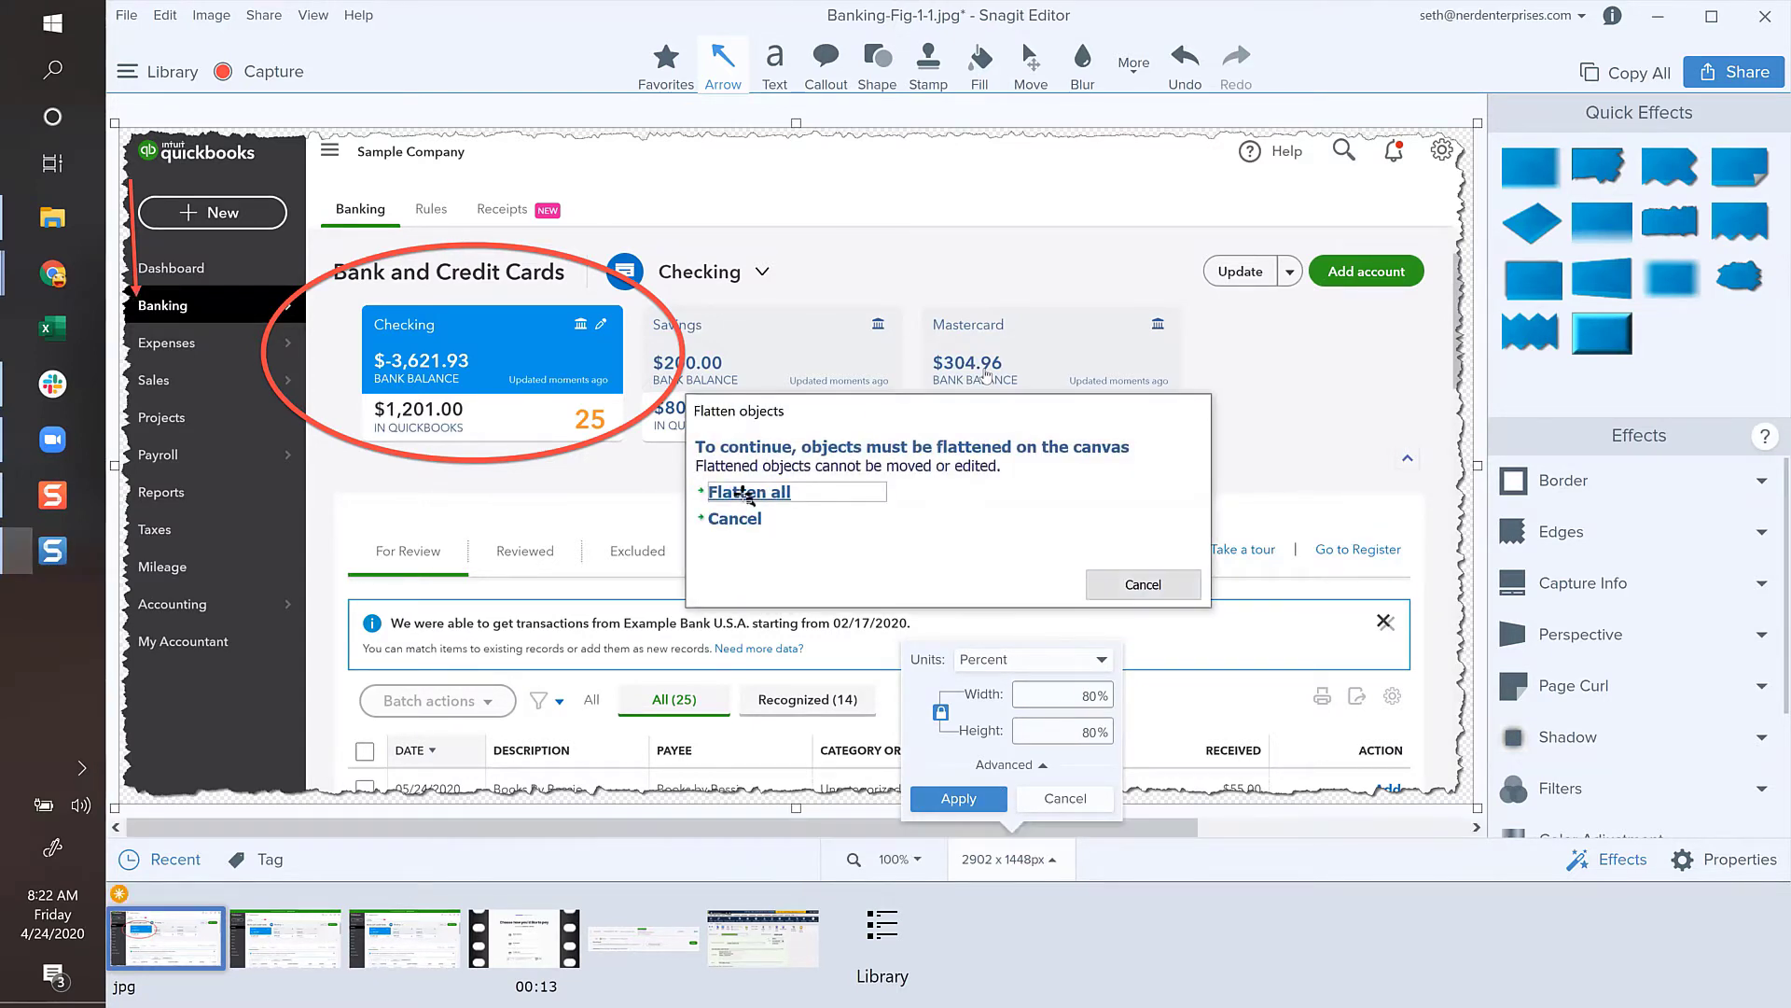
- Save the image again in Snagit Editor and check the file size of Banking-Fig-1-1.jpg in My Drive
left_click(1115, 852)
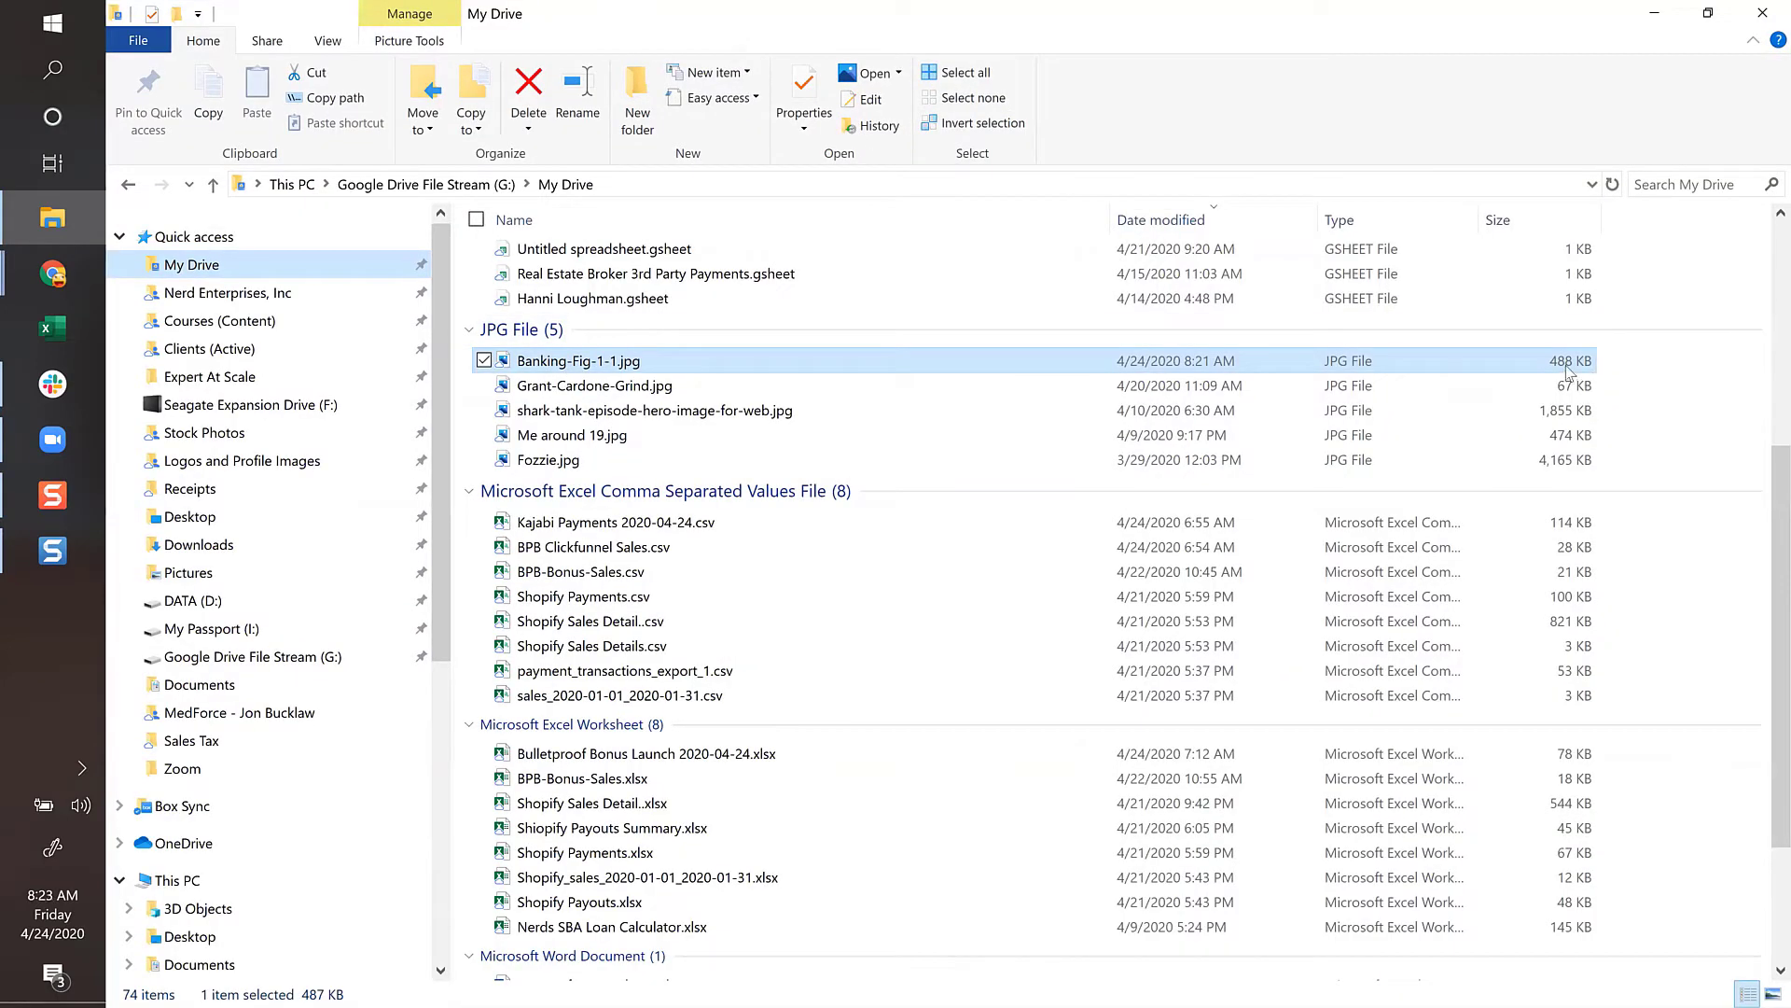
left_click_drag(1567, 371, 380, 43)
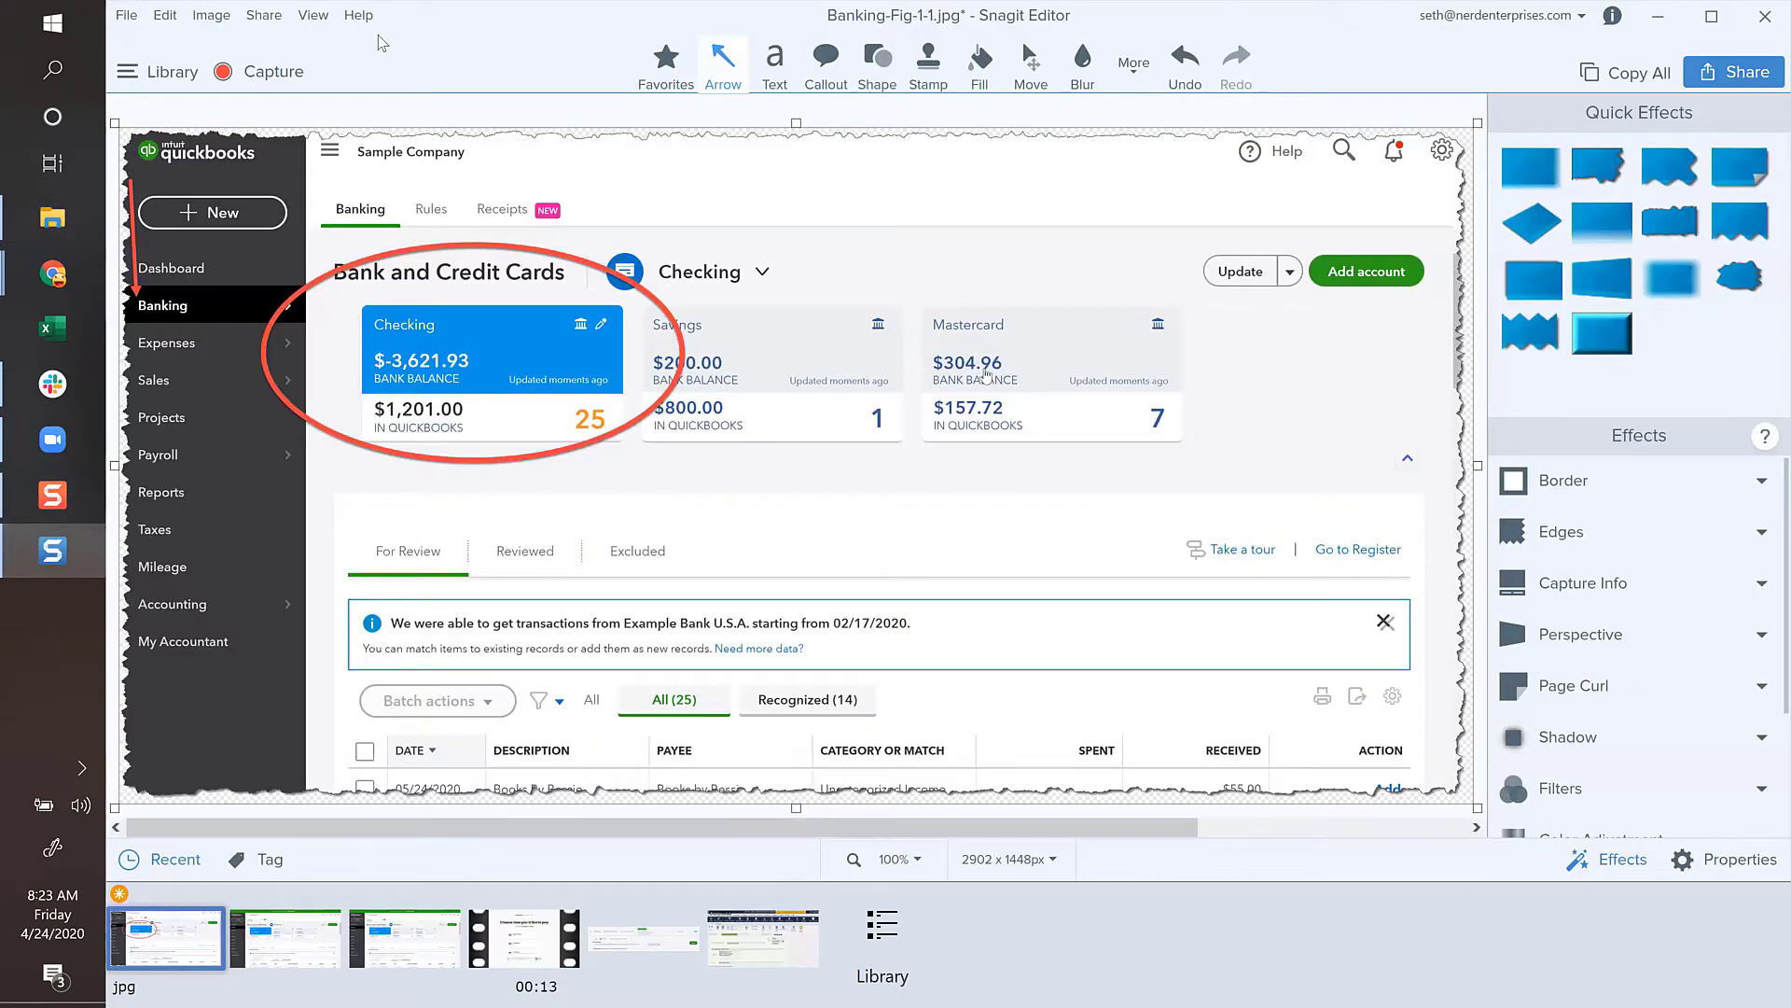
left_click(126, 16)
left_click(156, 128)
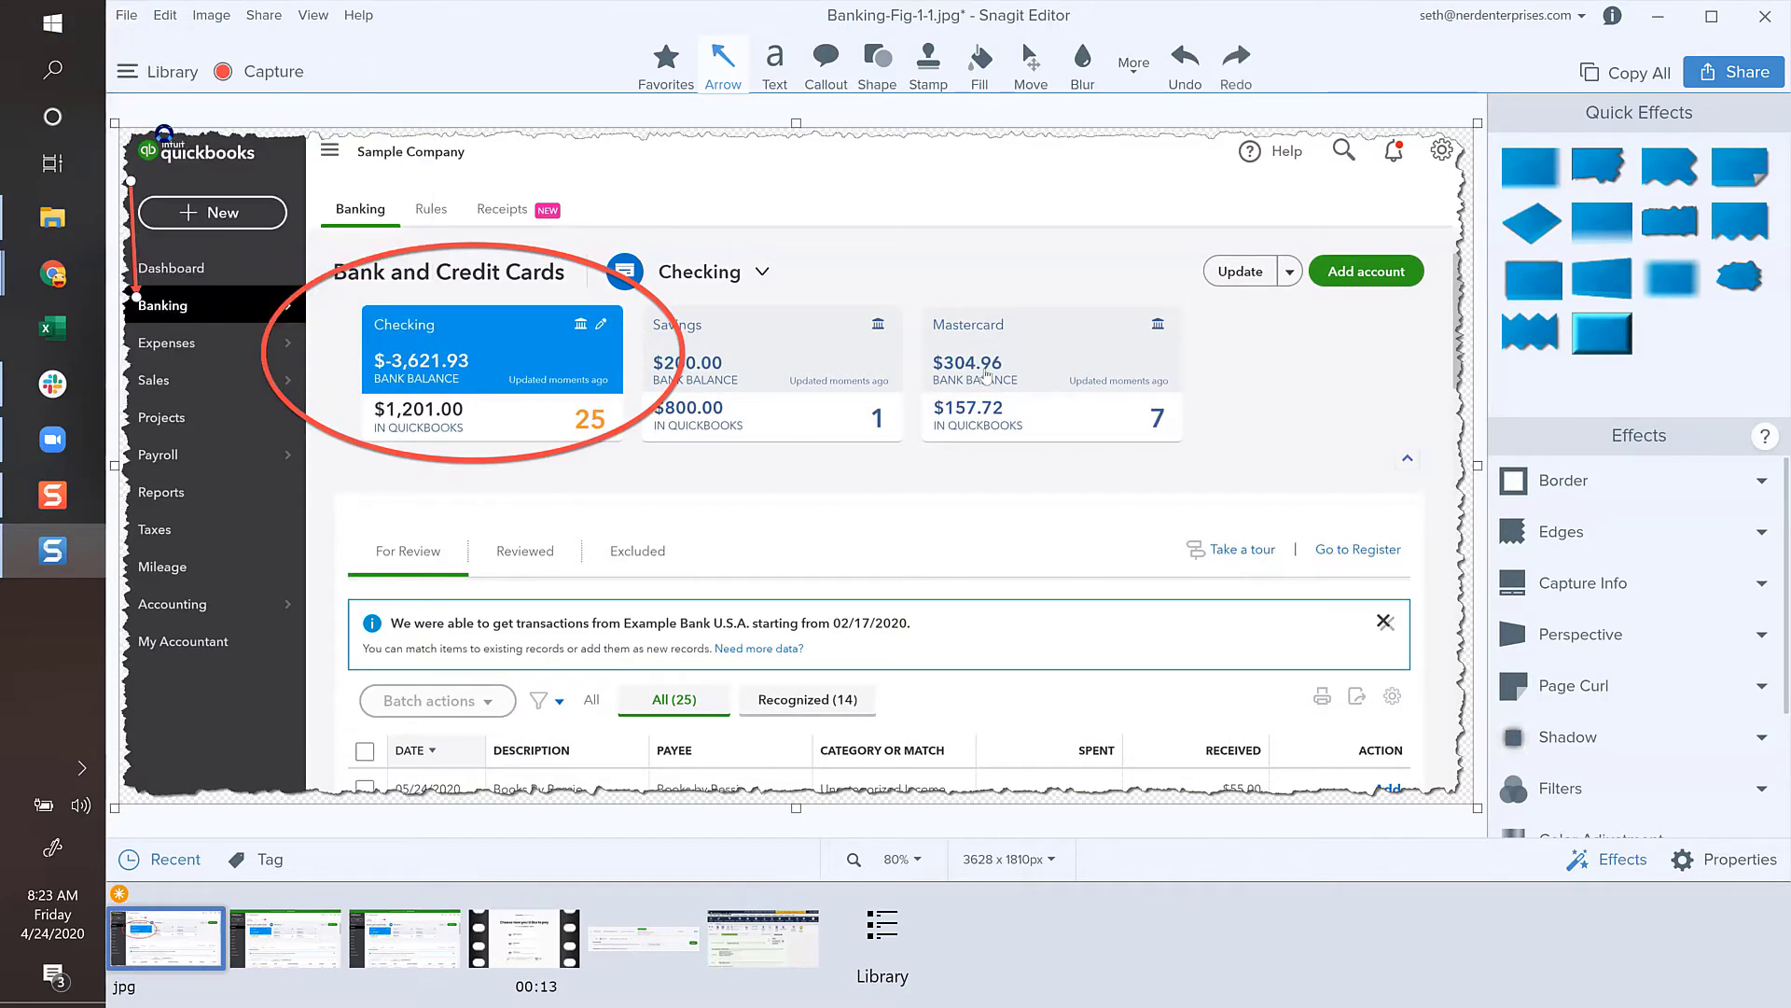
key("alt+Tab")
left_click(643, 586)
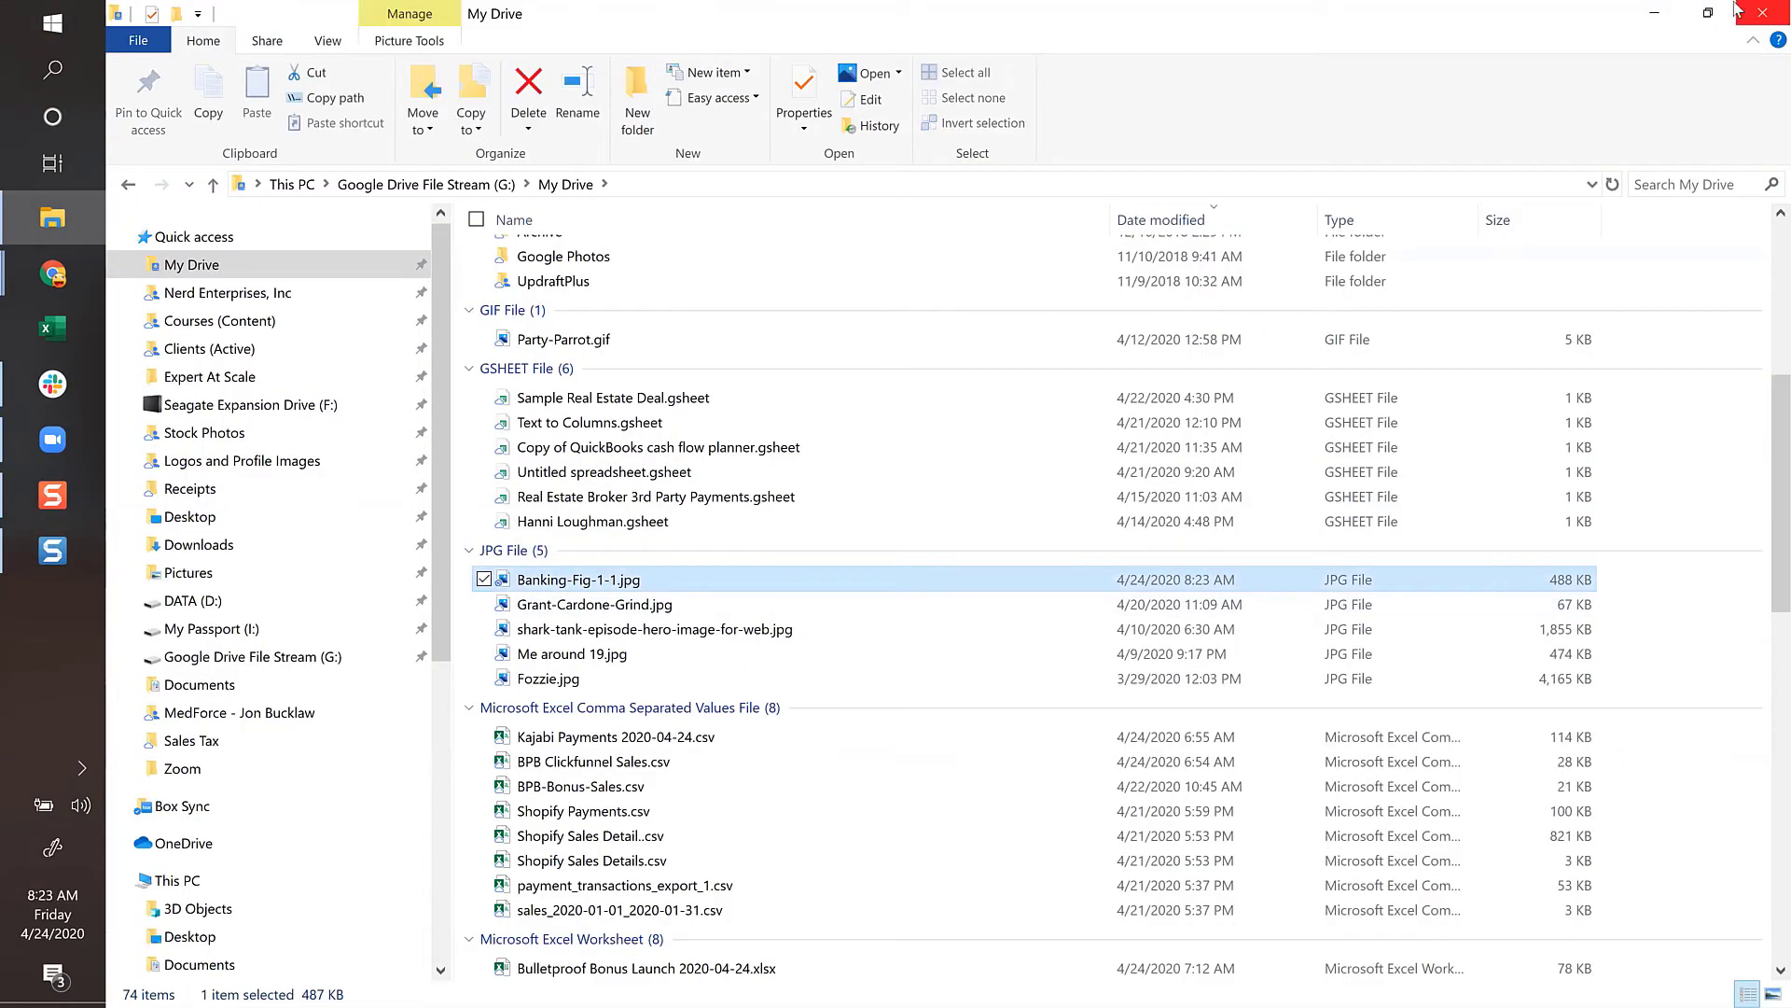
left_click(1663, 21)
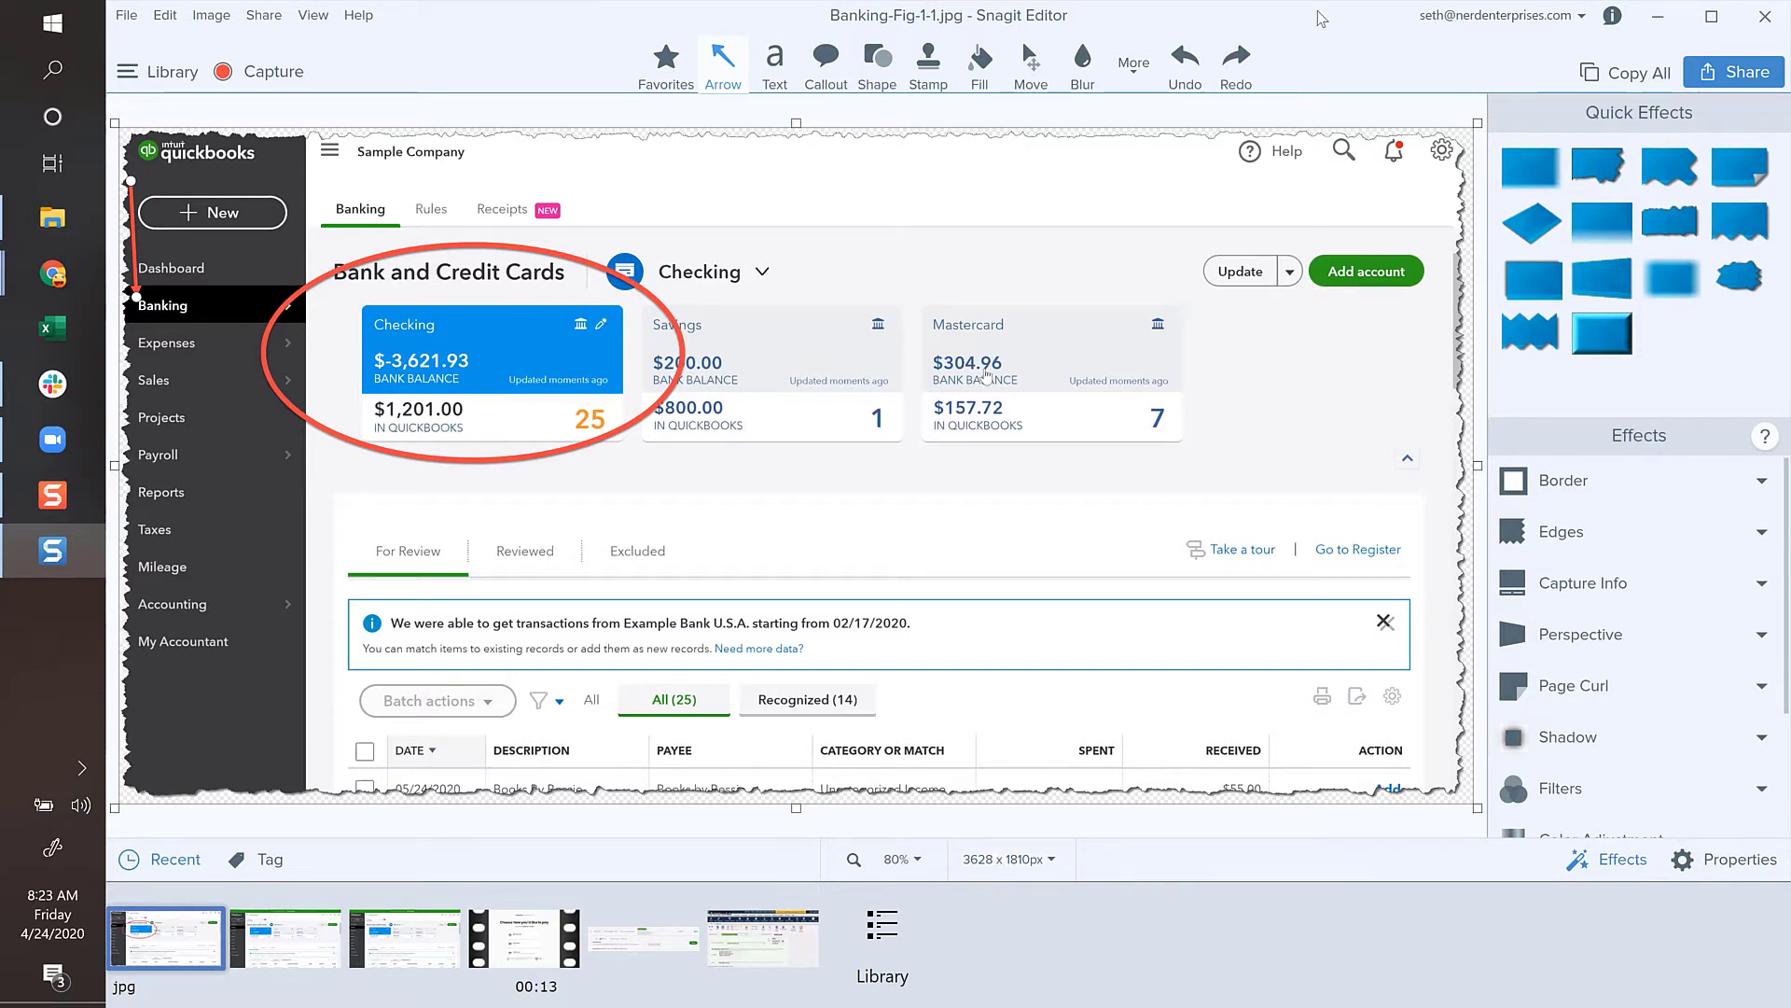
- Return to the accounting manual and delete the broken picture below the Checking heading
key("alt+Tab")
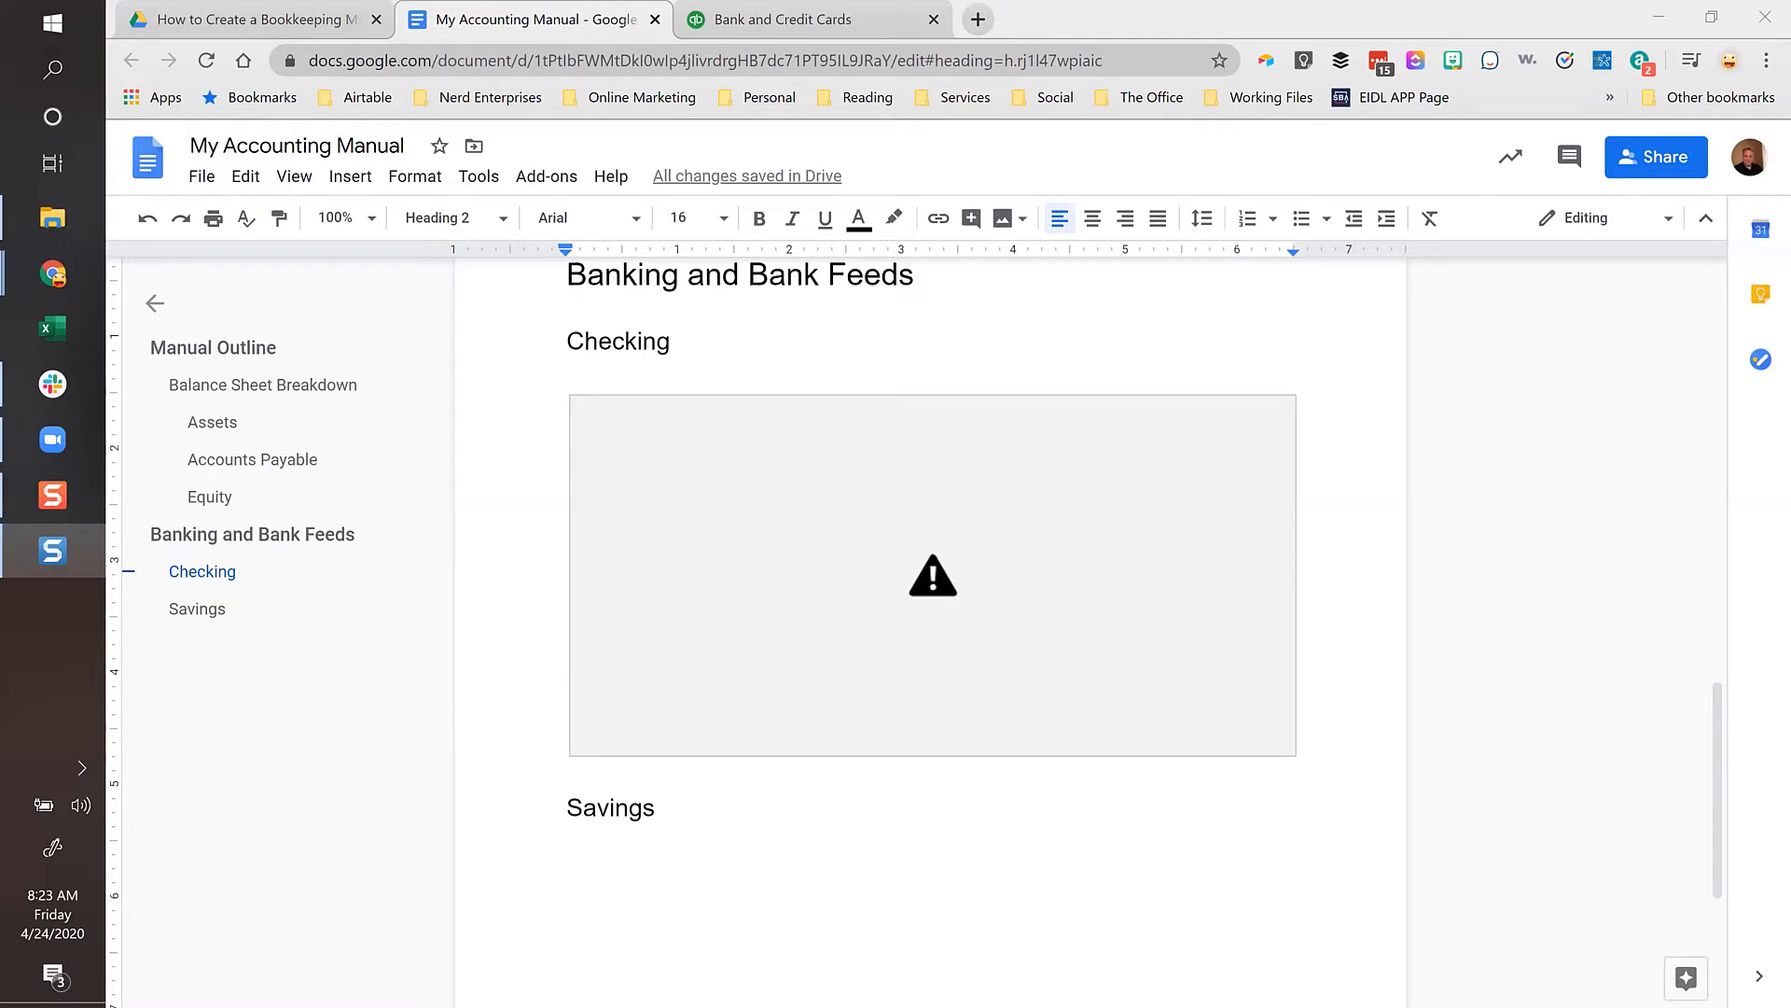
left_click(711, 562)
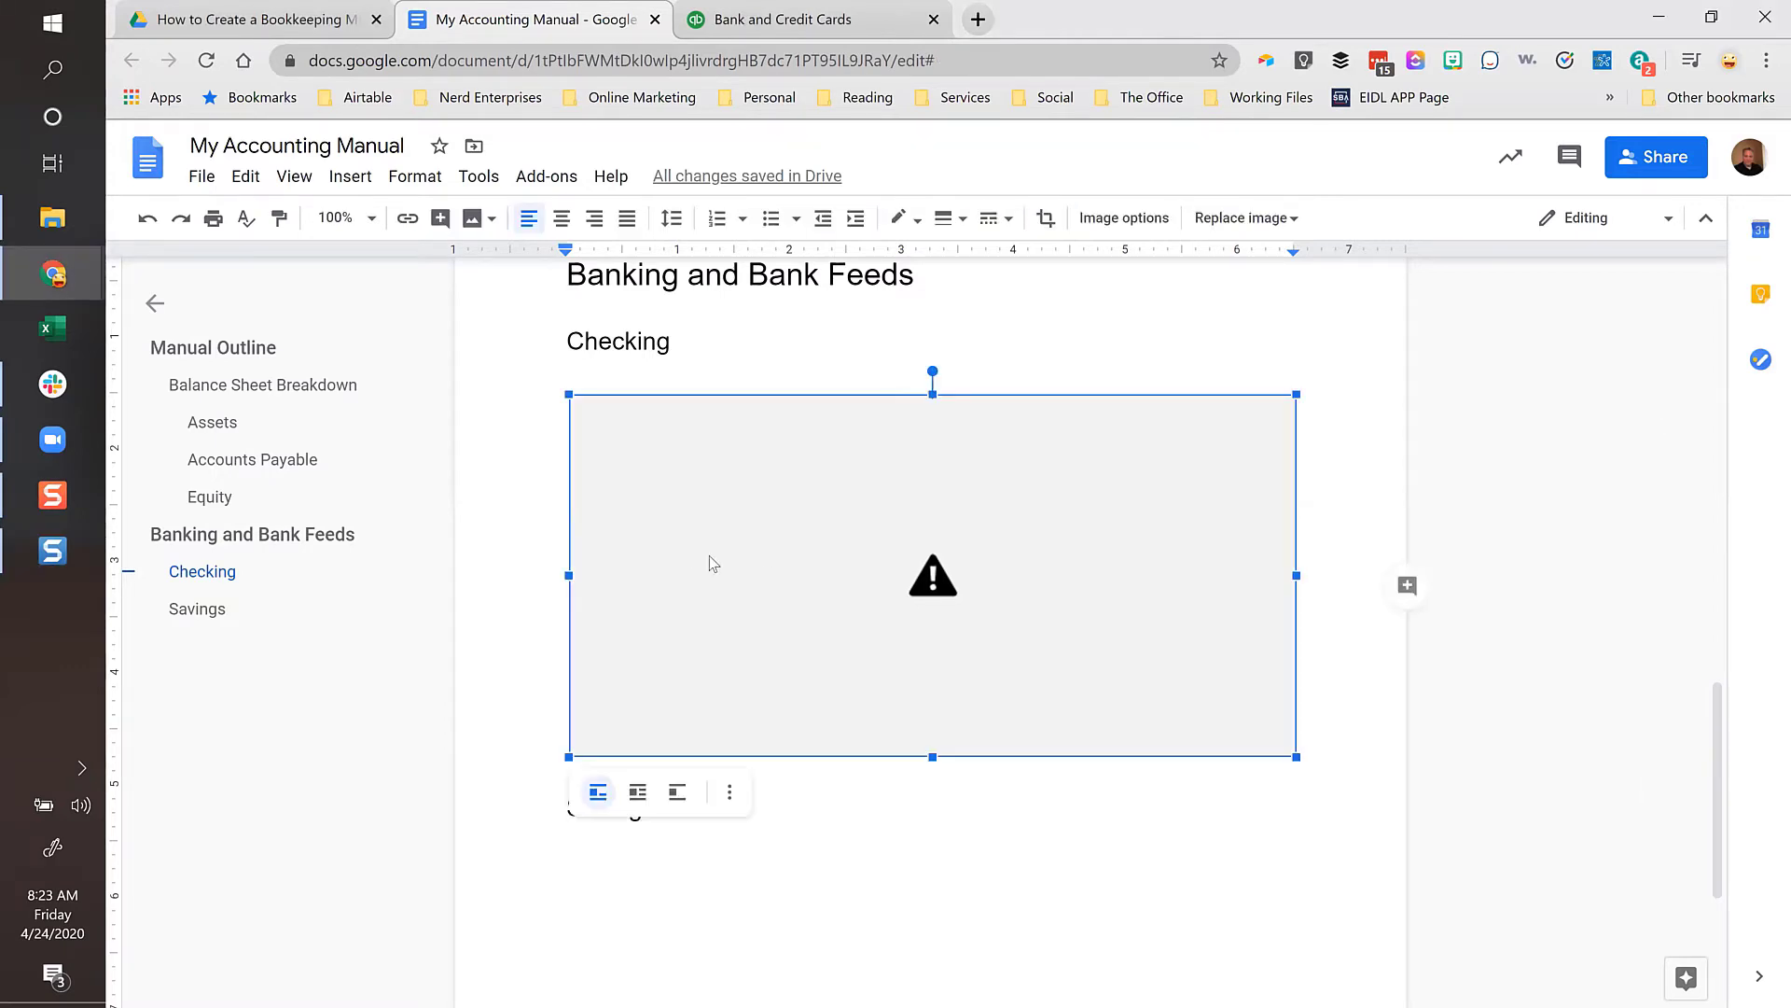
key("Delete")
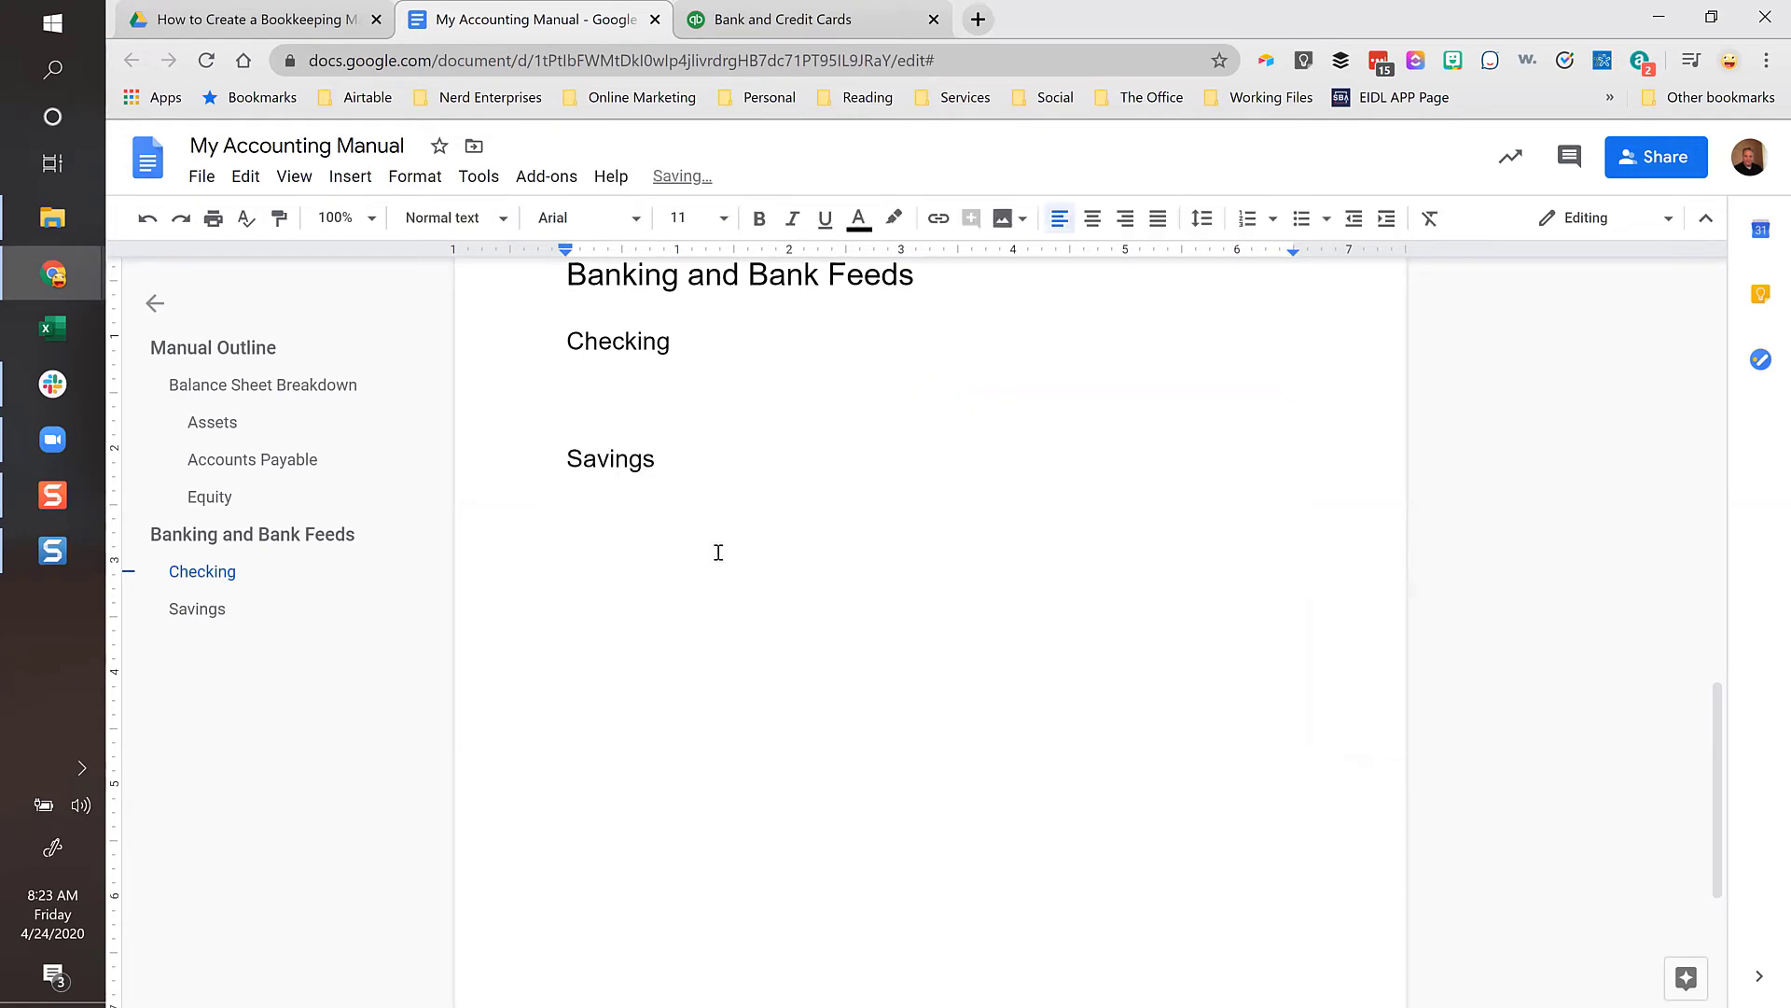
- Insert the saved banking screenshot from File Explorer on the empty line below the Checking heading
left_click(52, 217)
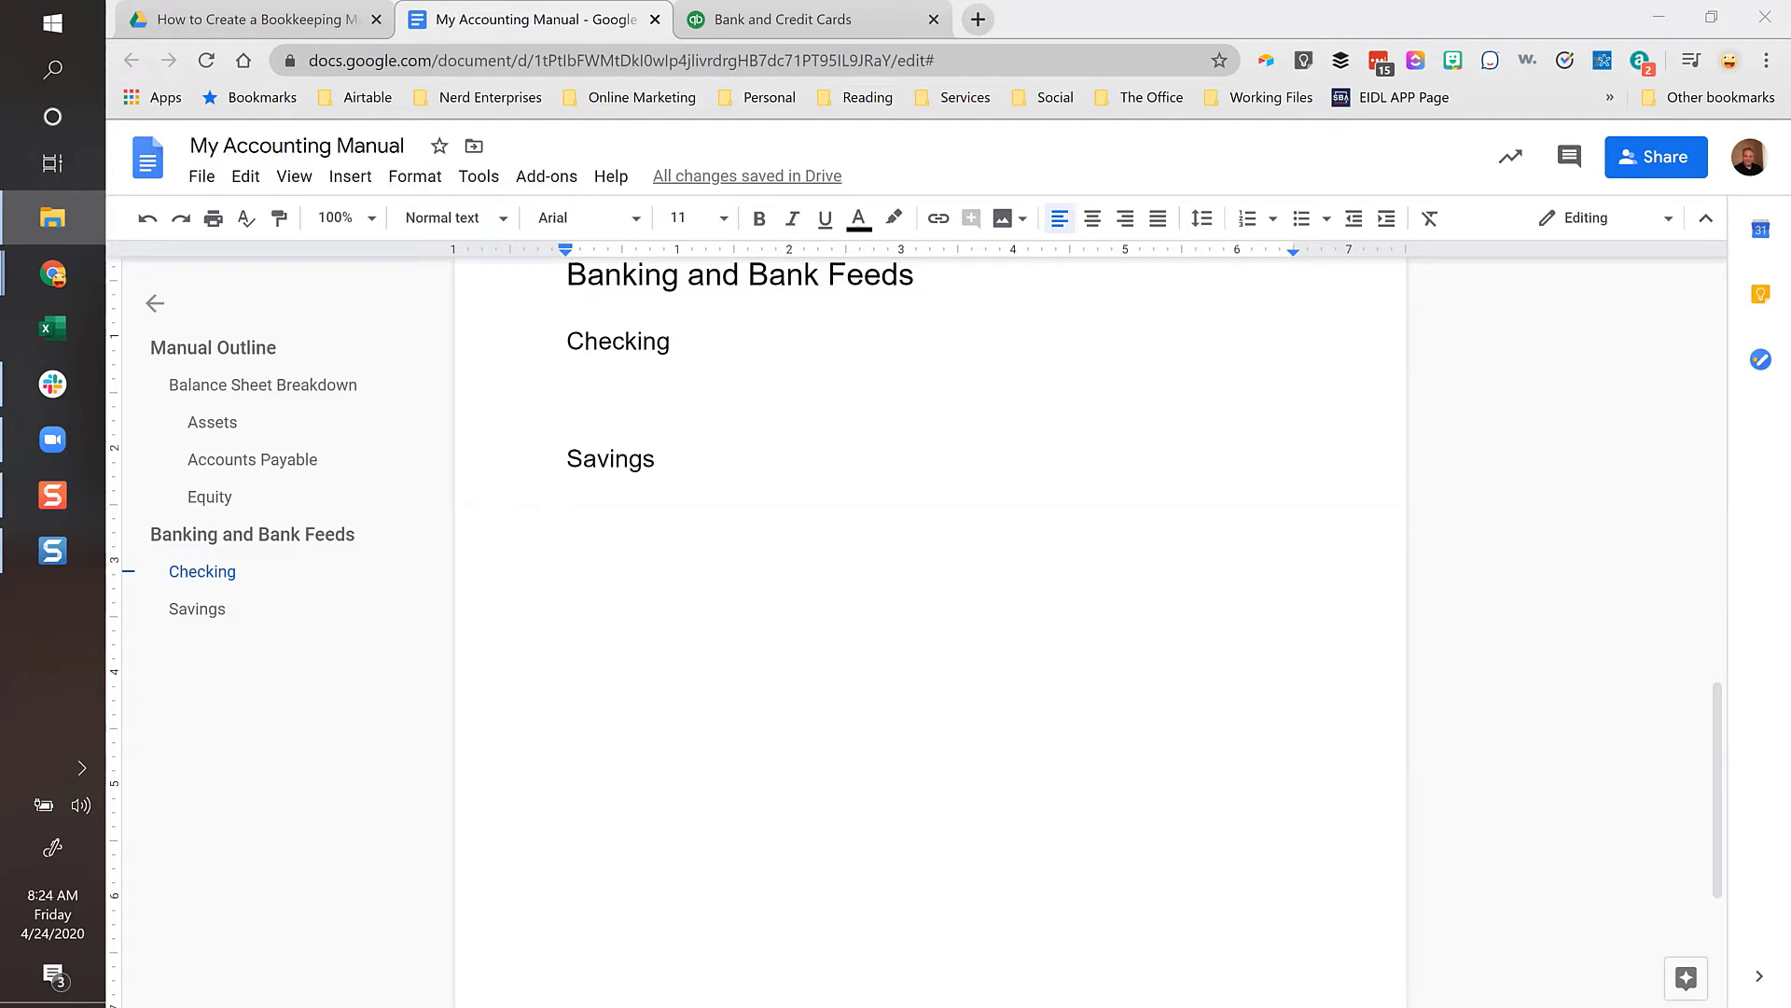
left_click_drag(1068, 495, 619, 405)
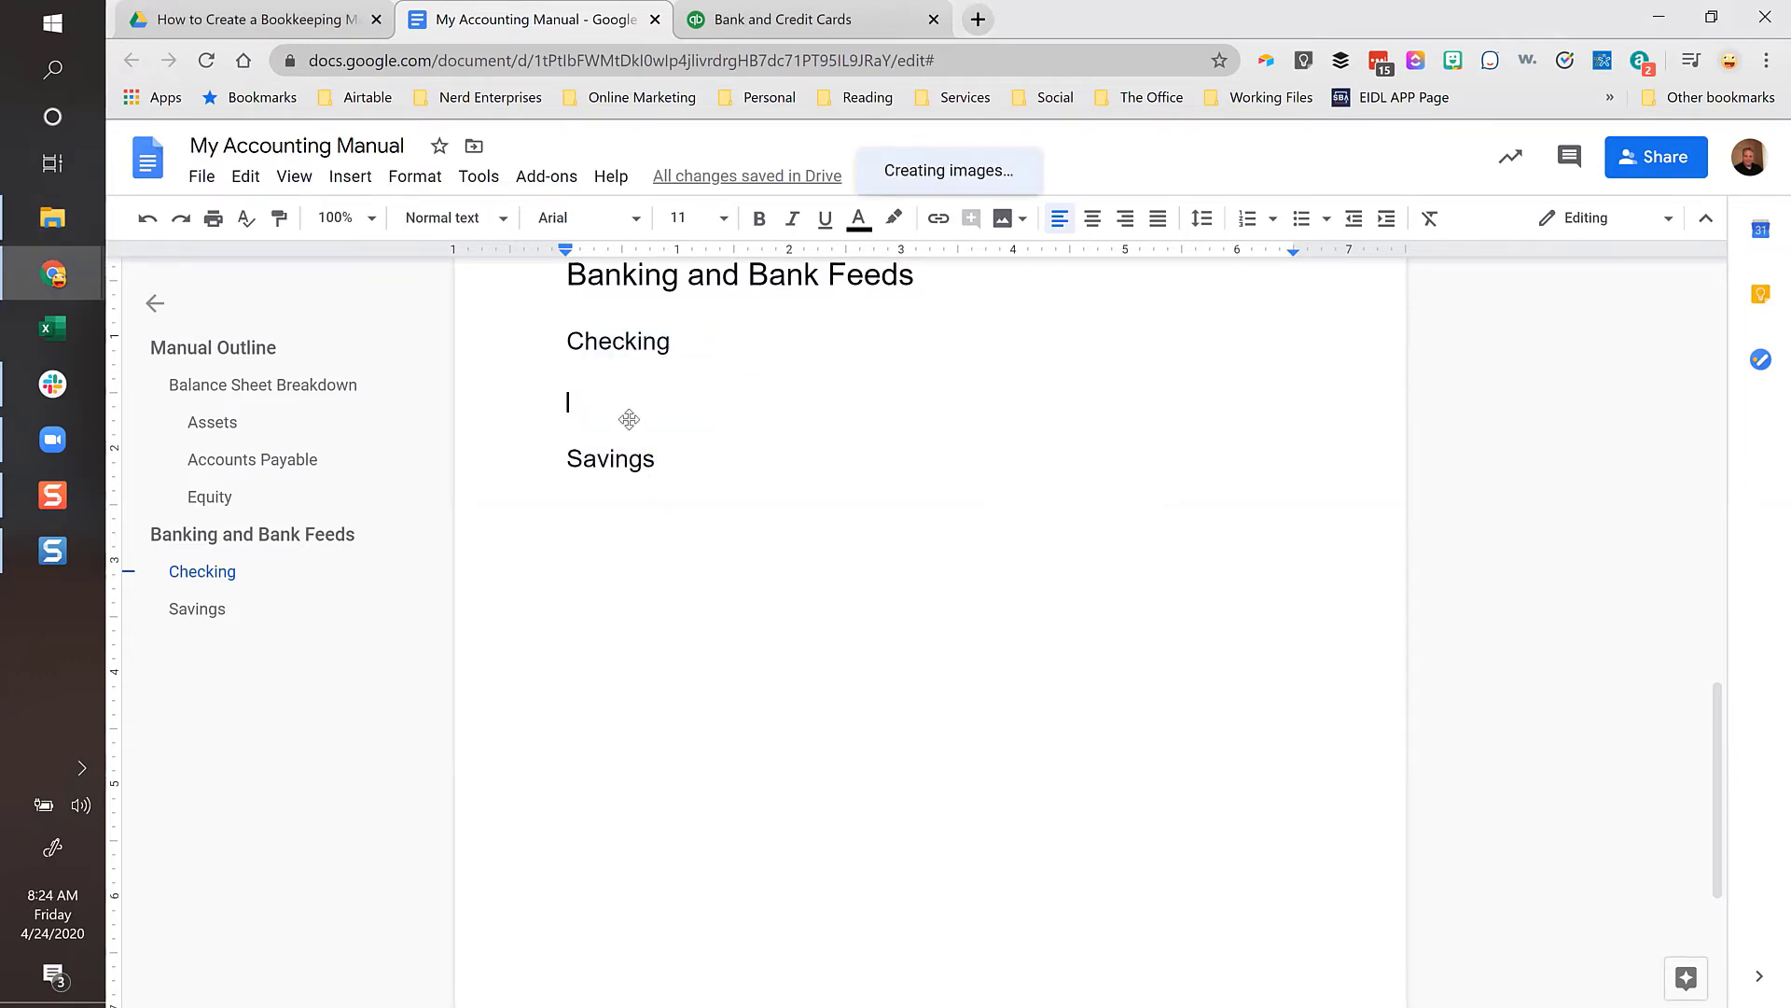
left_click(695, 340)
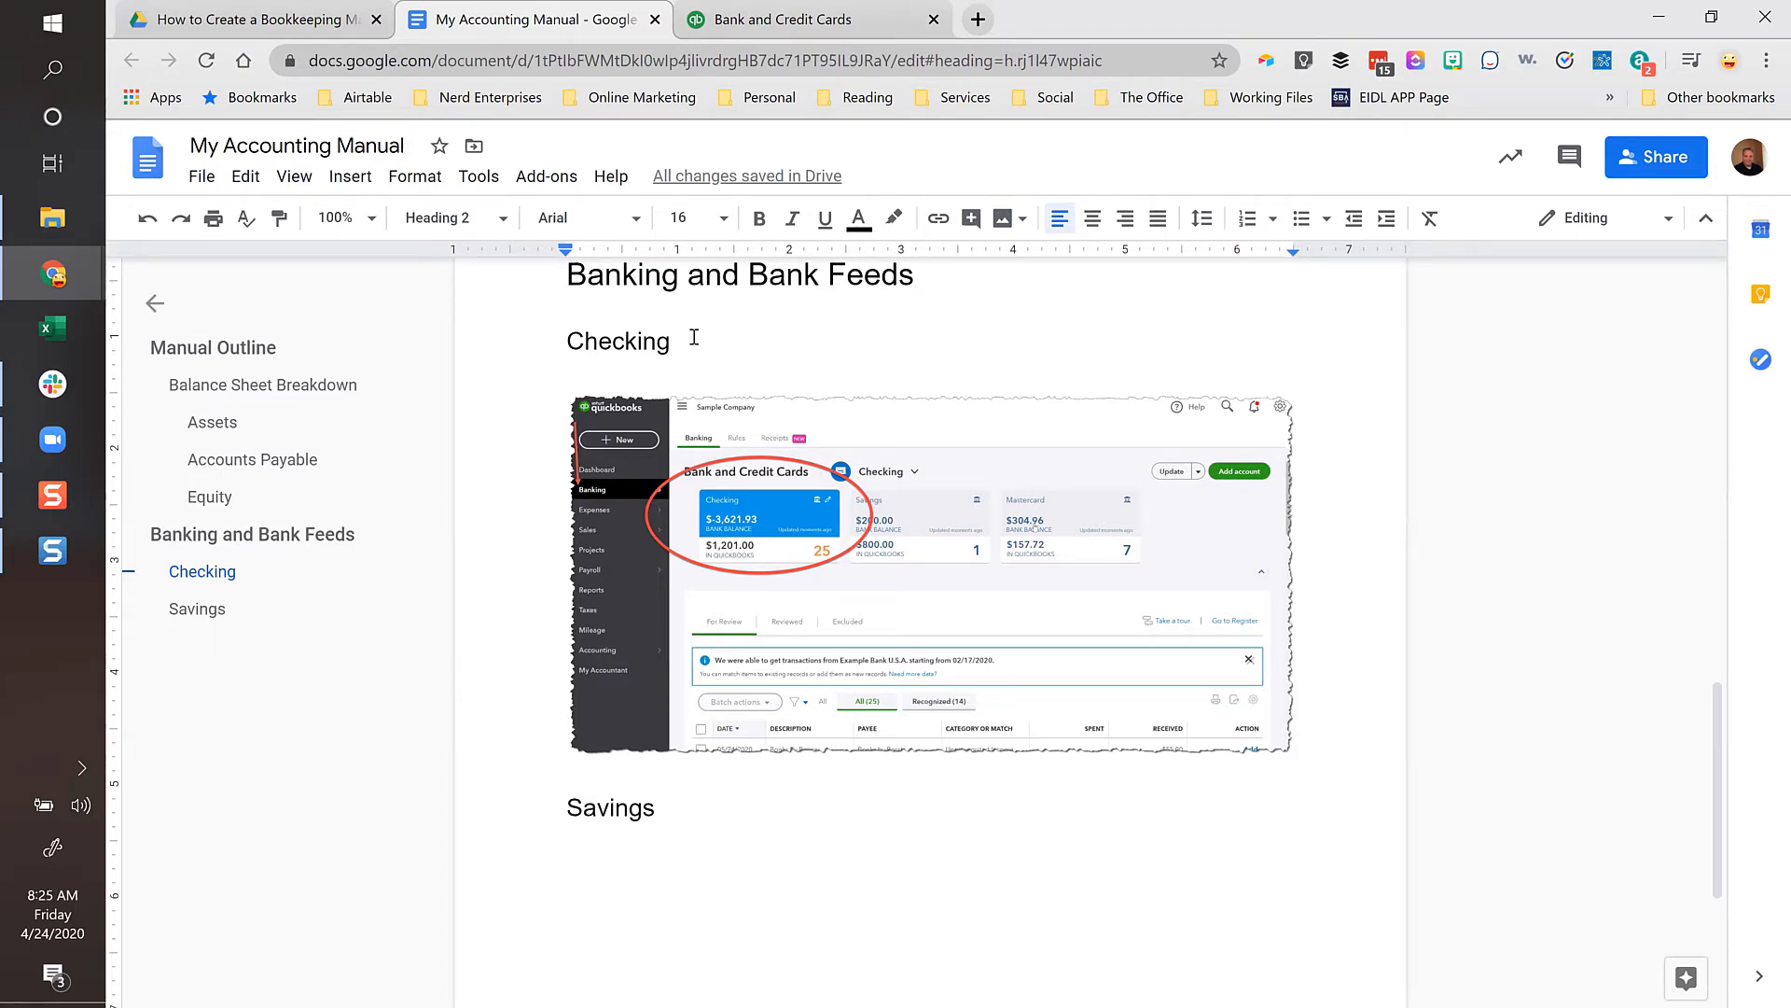
- Add the line "Weekly" below the screenshot, above the Savings heading, and select the word
left_click(1310, 596)
double_click(1311, 596)
key("Return")
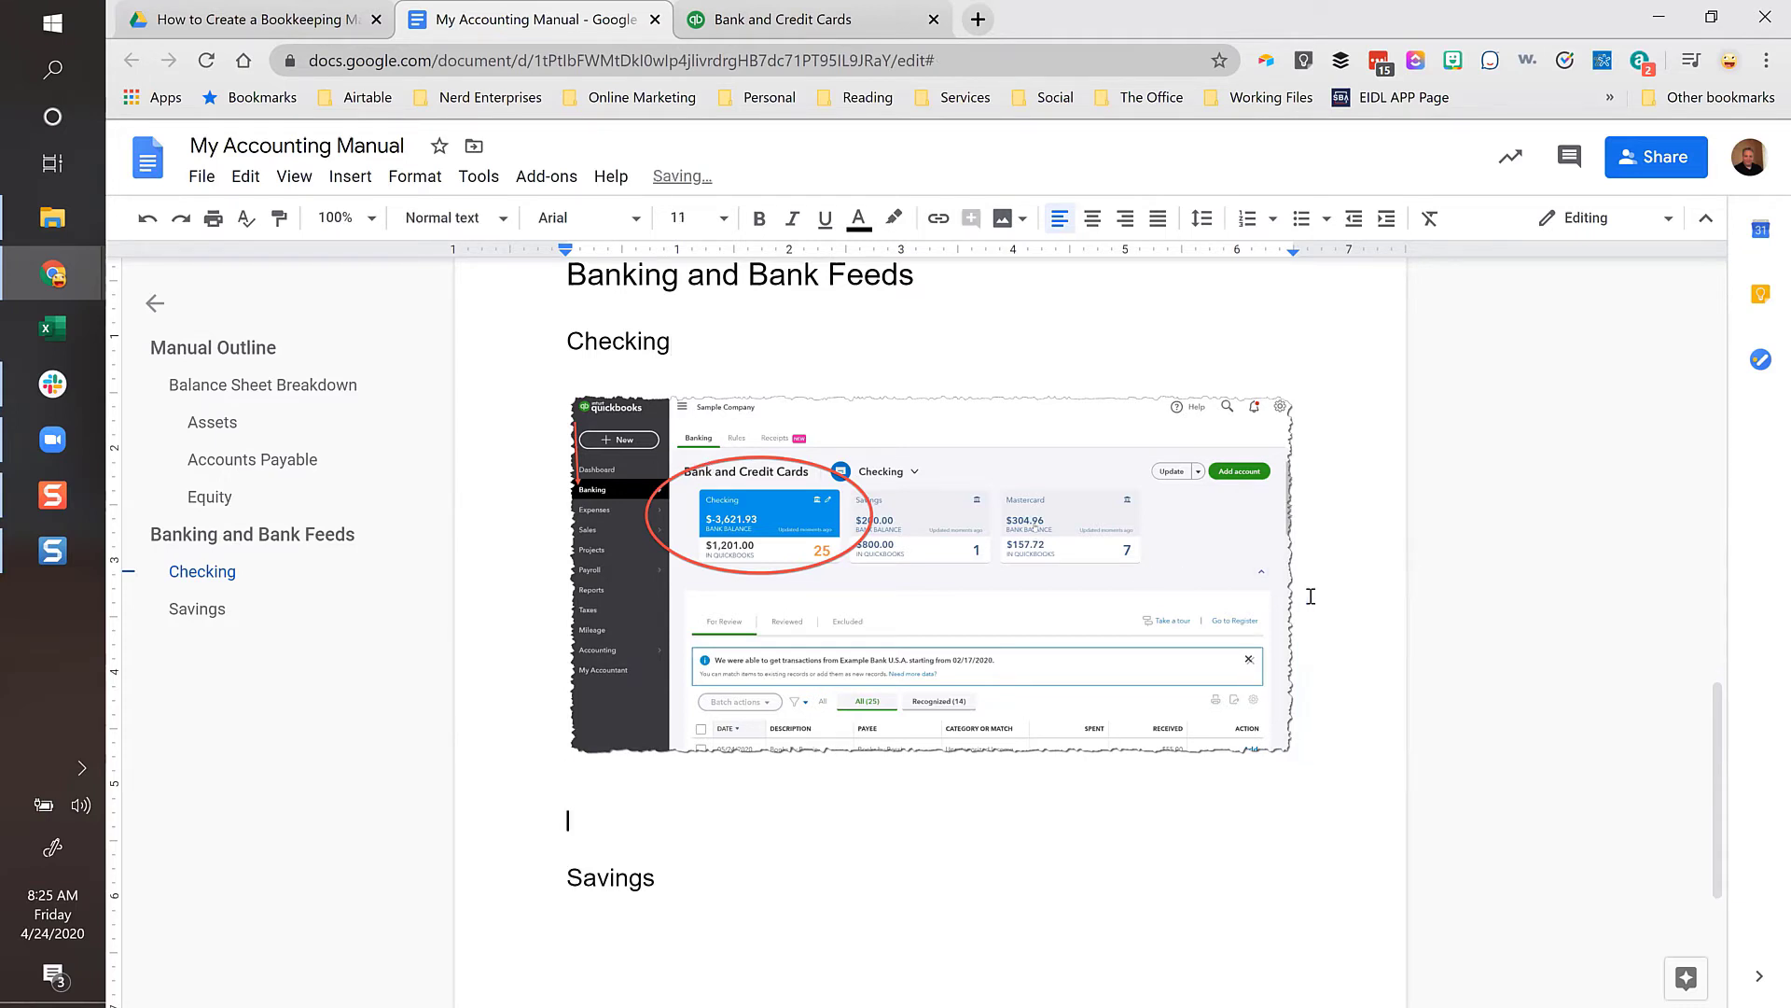
key("Return")
type("Weekly")
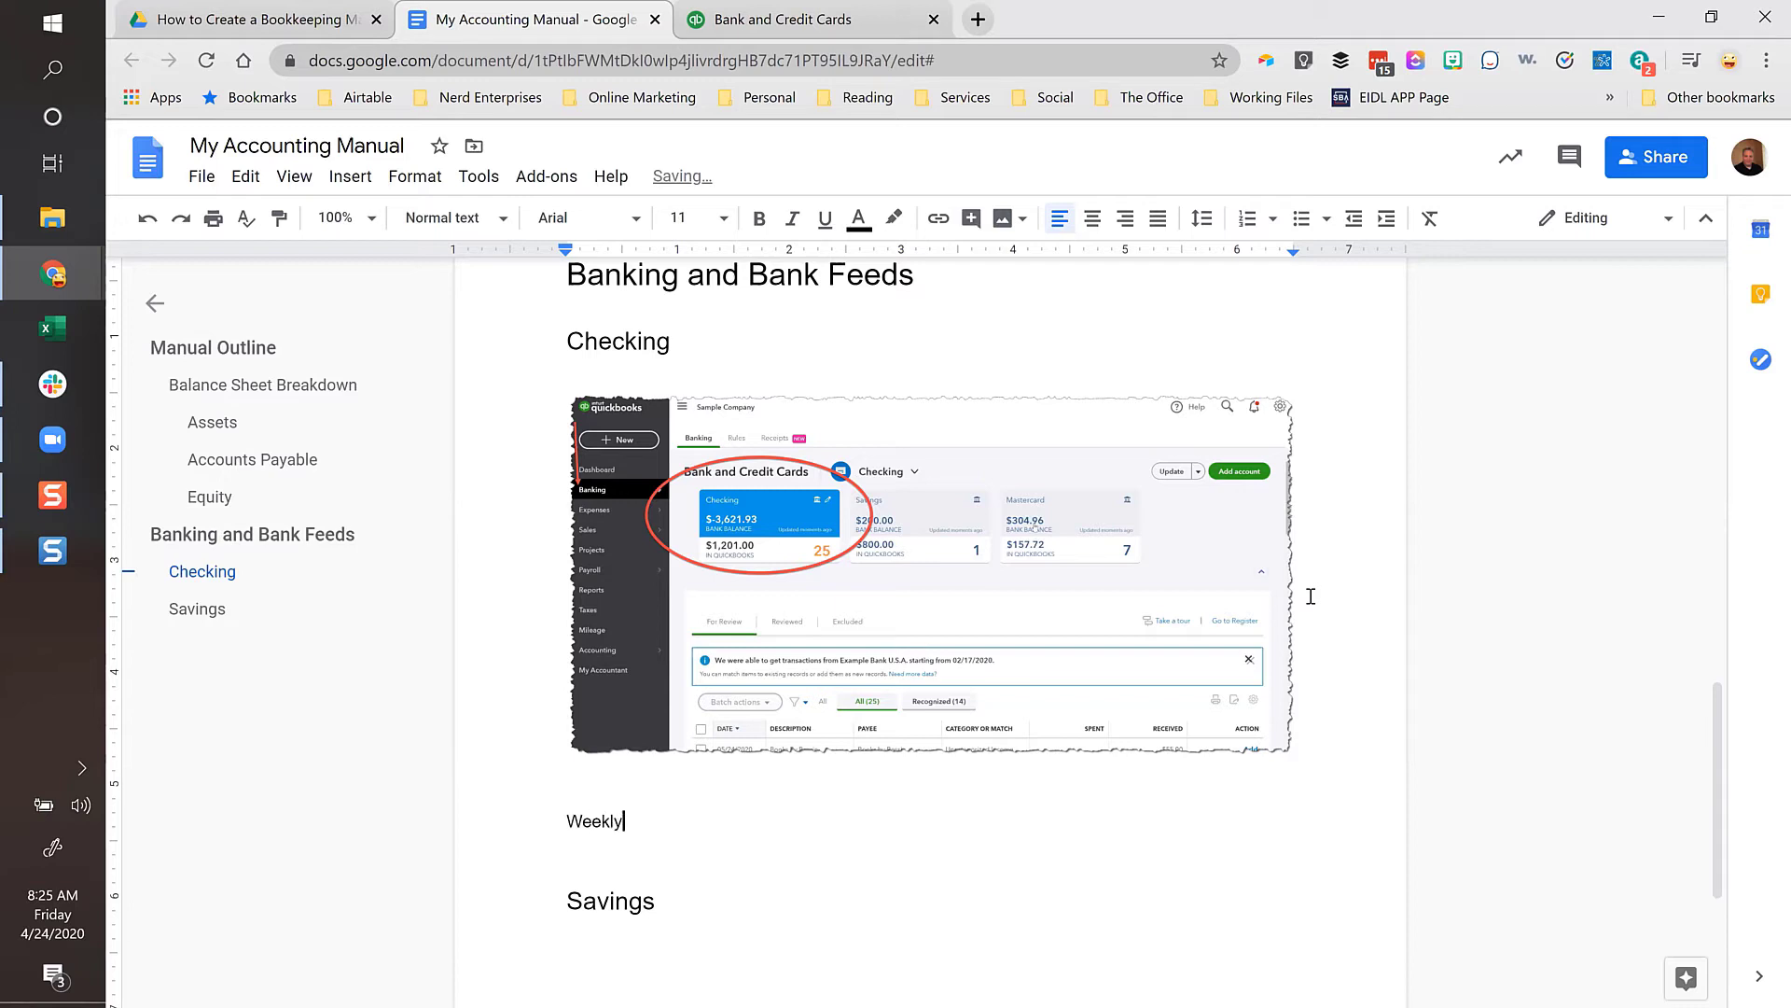
key("shift+Home")
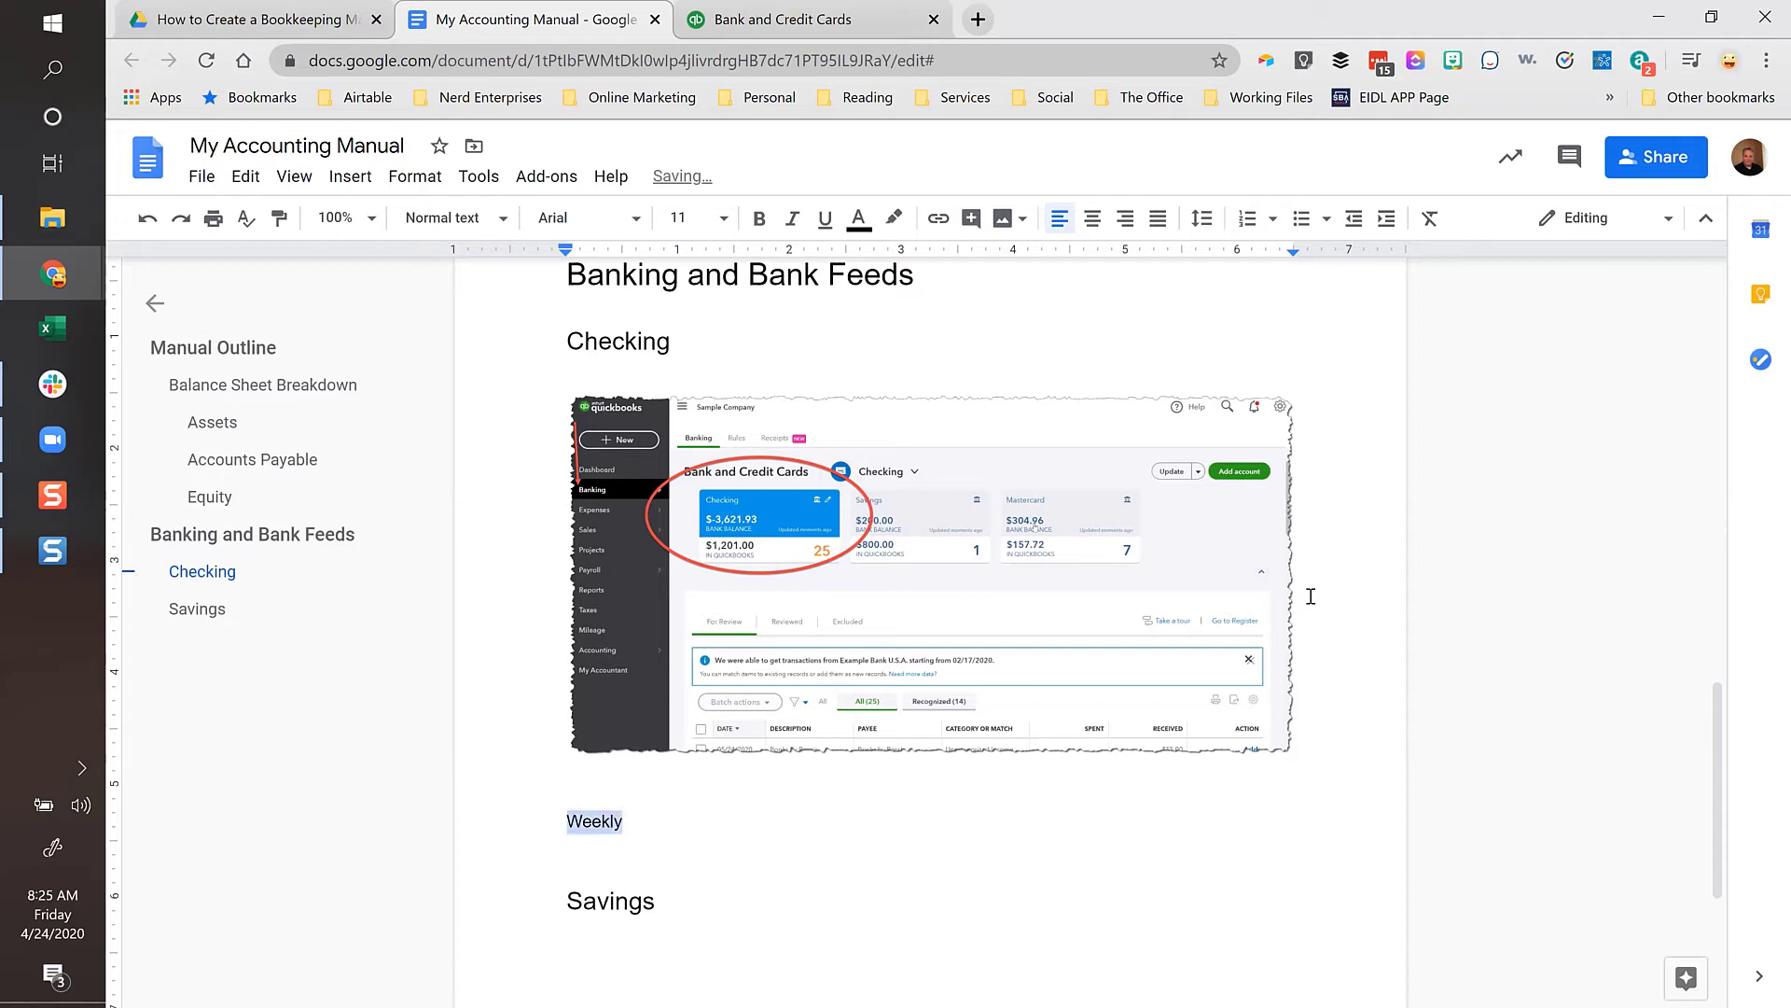